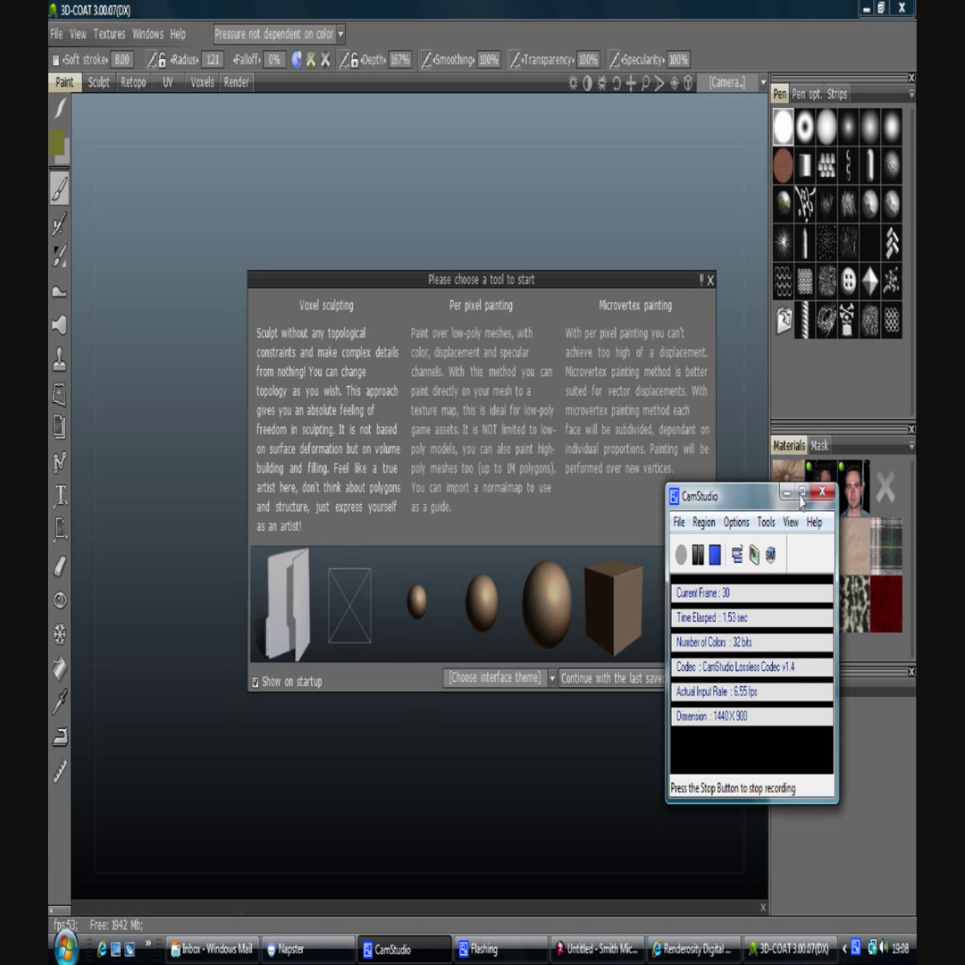
- Import G4.obj for per pixel painting, keeping the default import settings
click(790, 494)
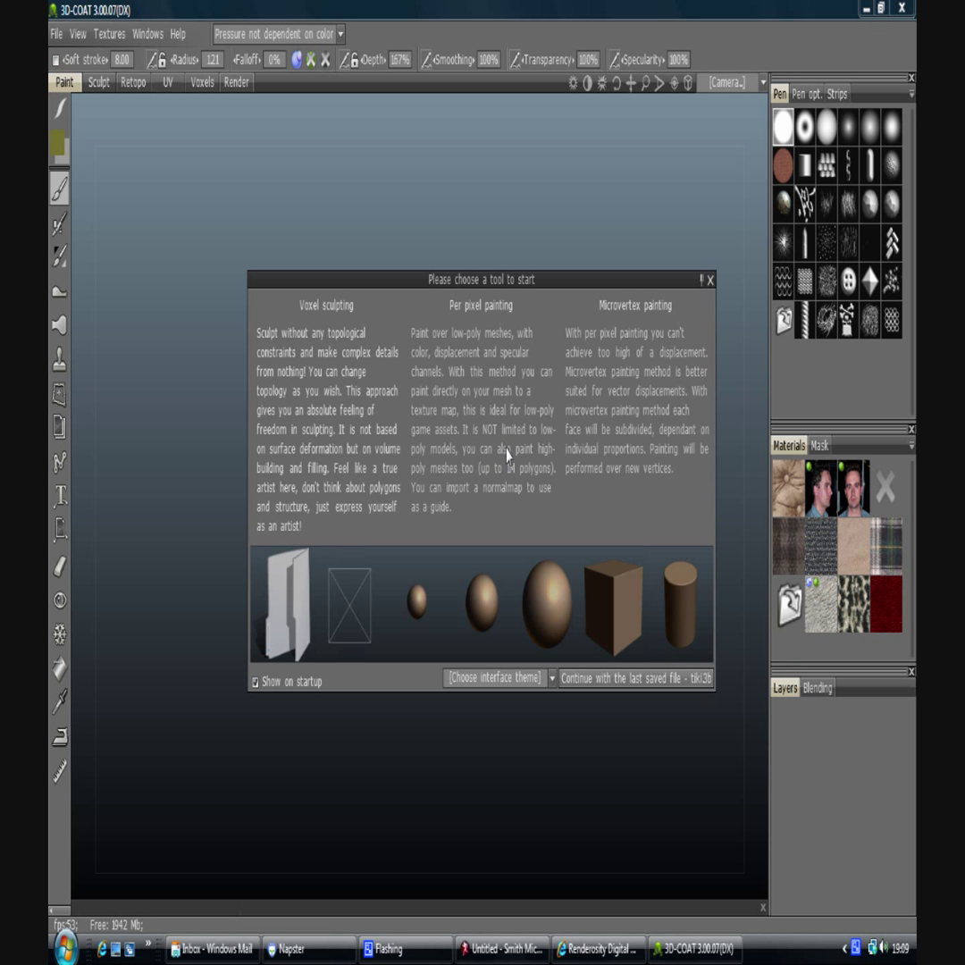
drag(487, 282, 470, 261)
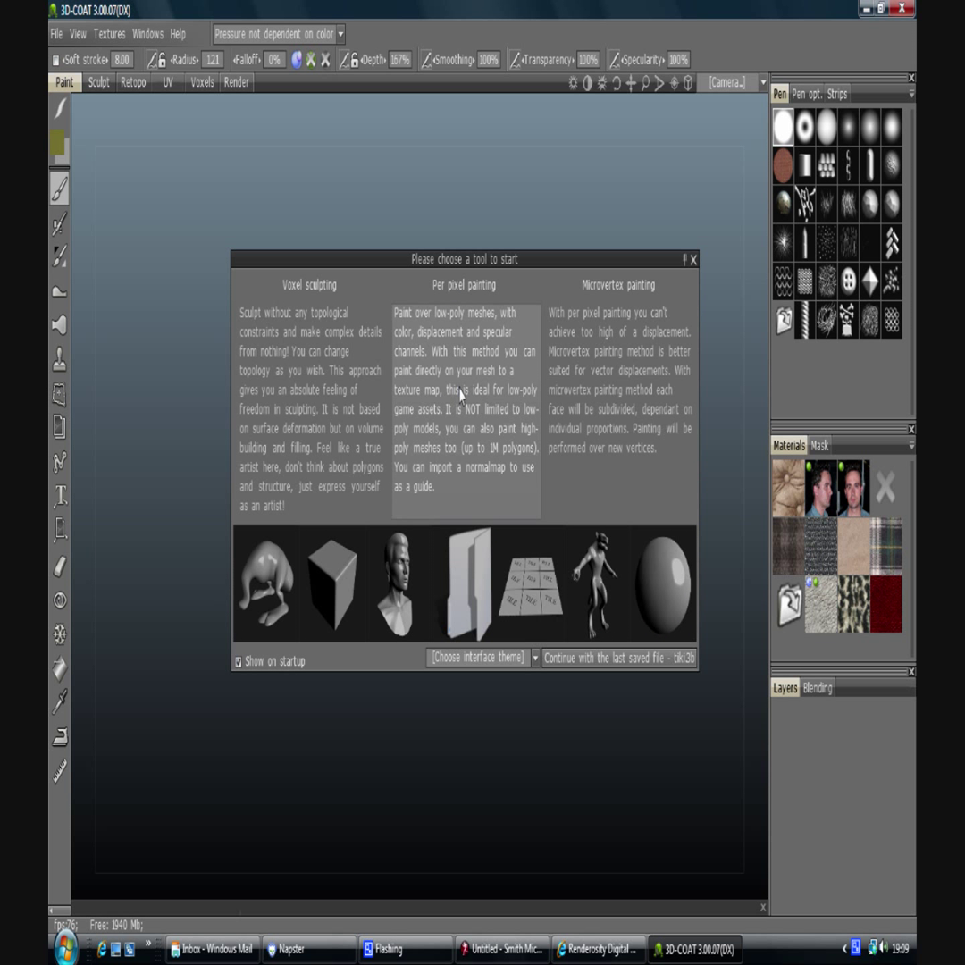
click(466, 585)
click(397, 346)
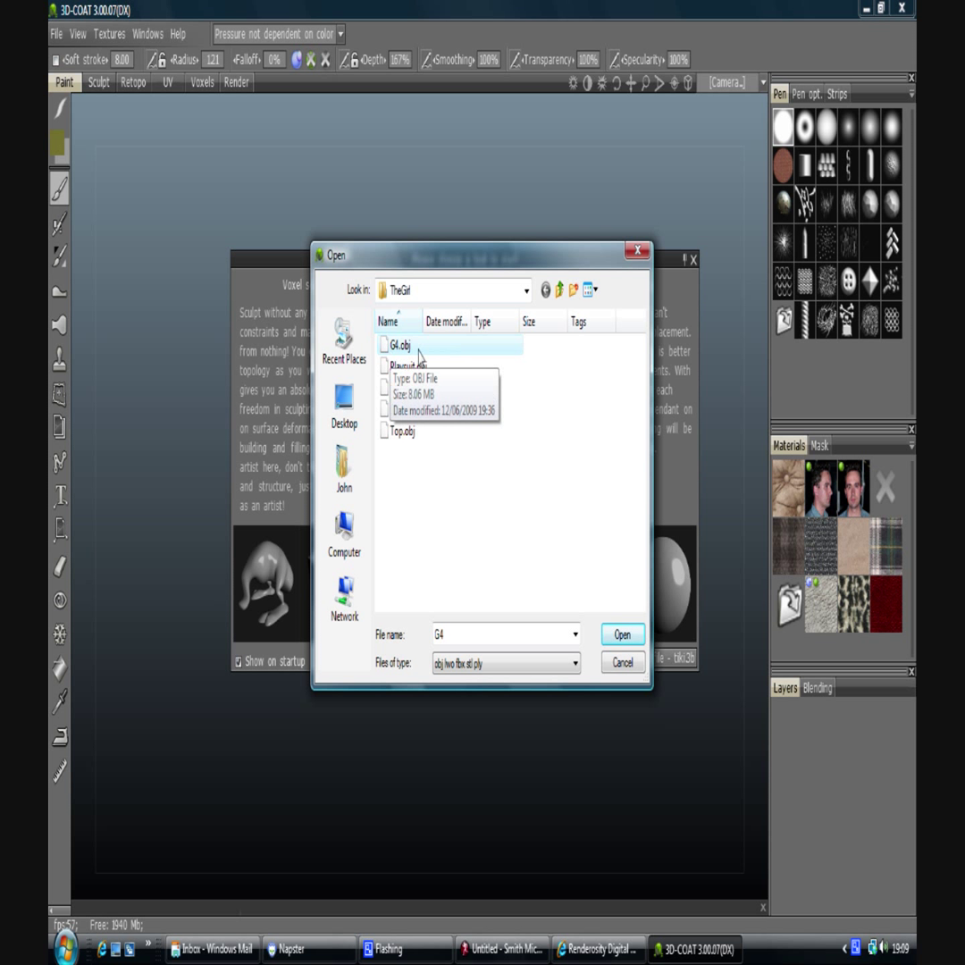
click(618, 636)
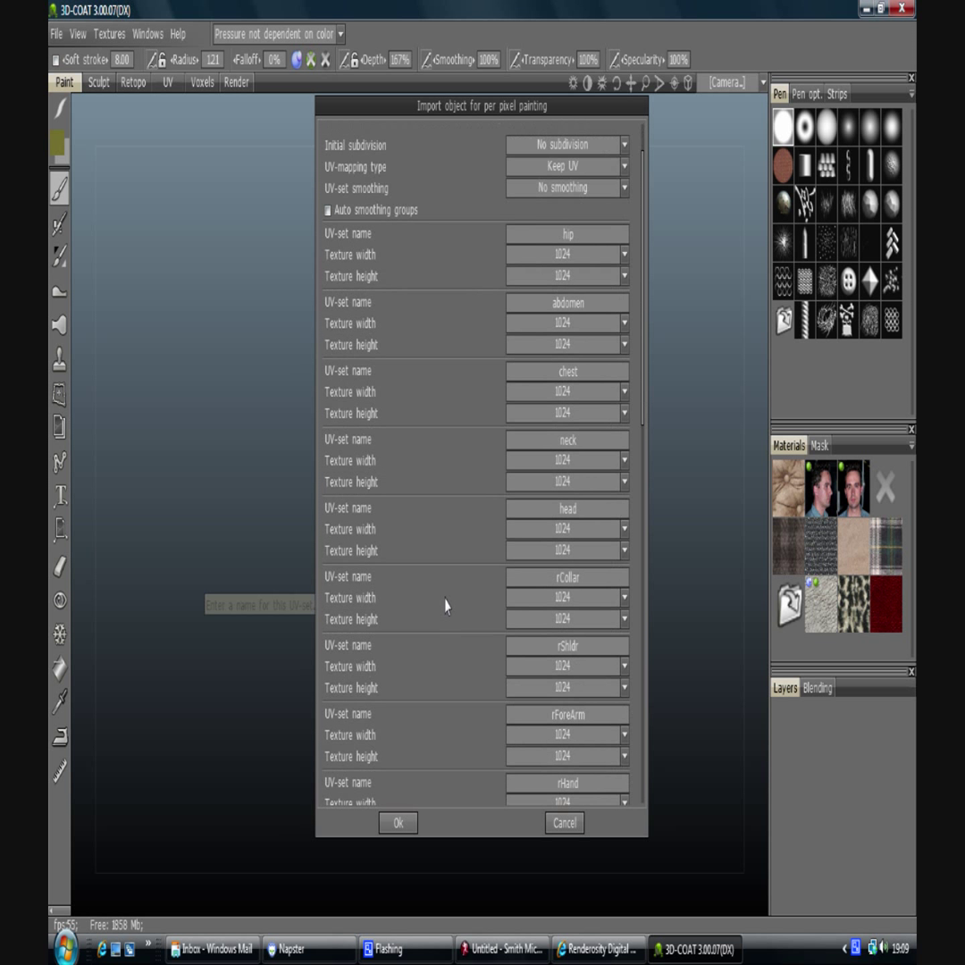
scroll(446, 605, down, 4)
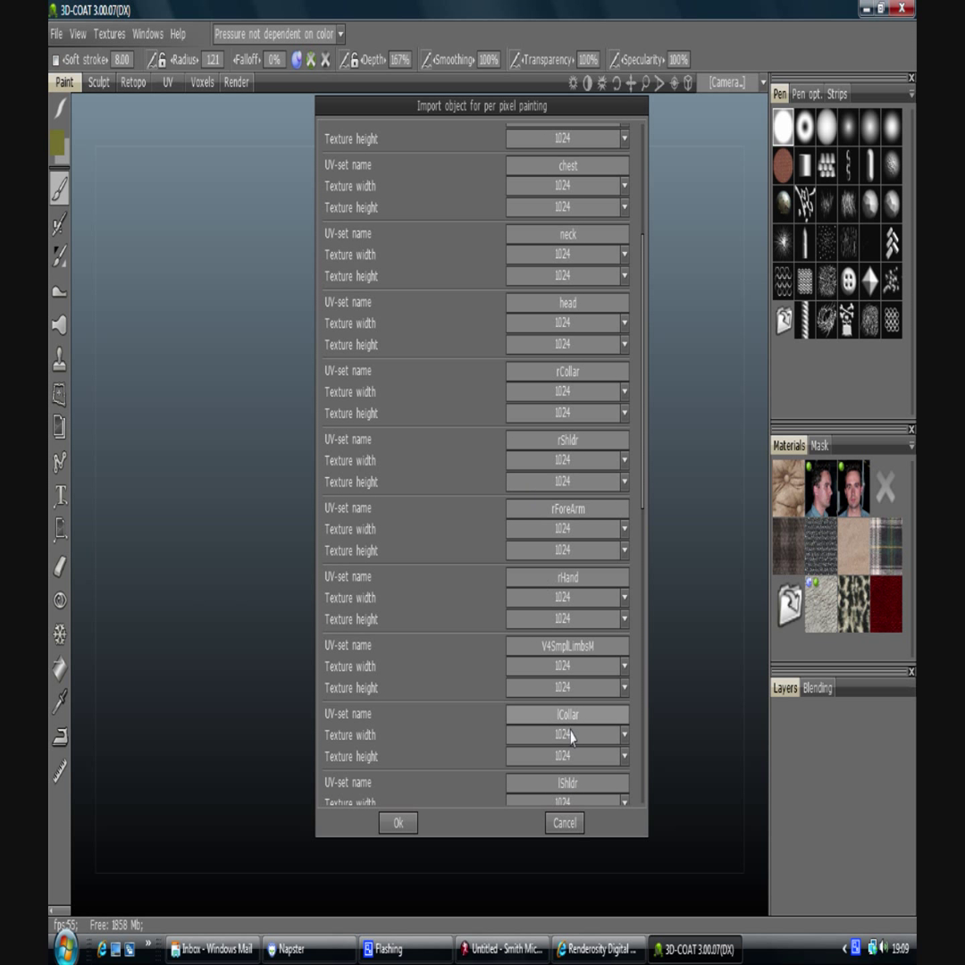
click(398, 824)
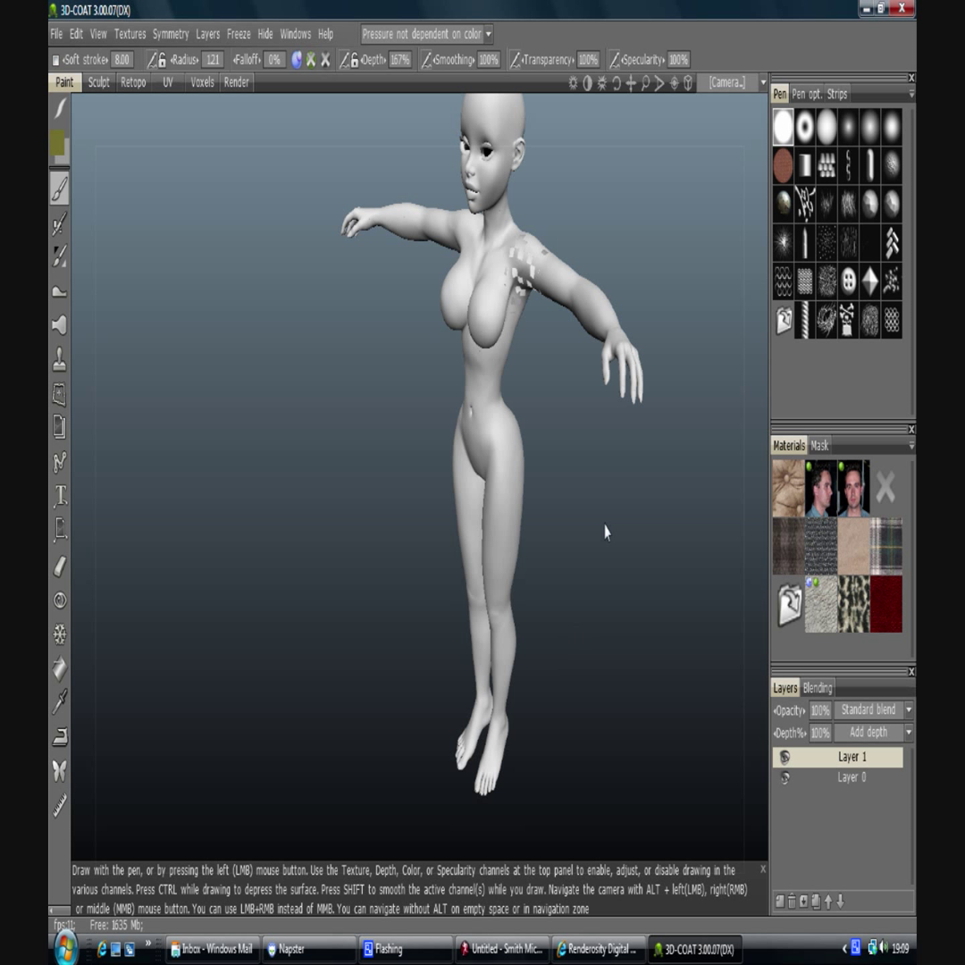
- Examine the imported figure from several angles with the camera and light navigation controls
drag(605, 532, 537, 637)
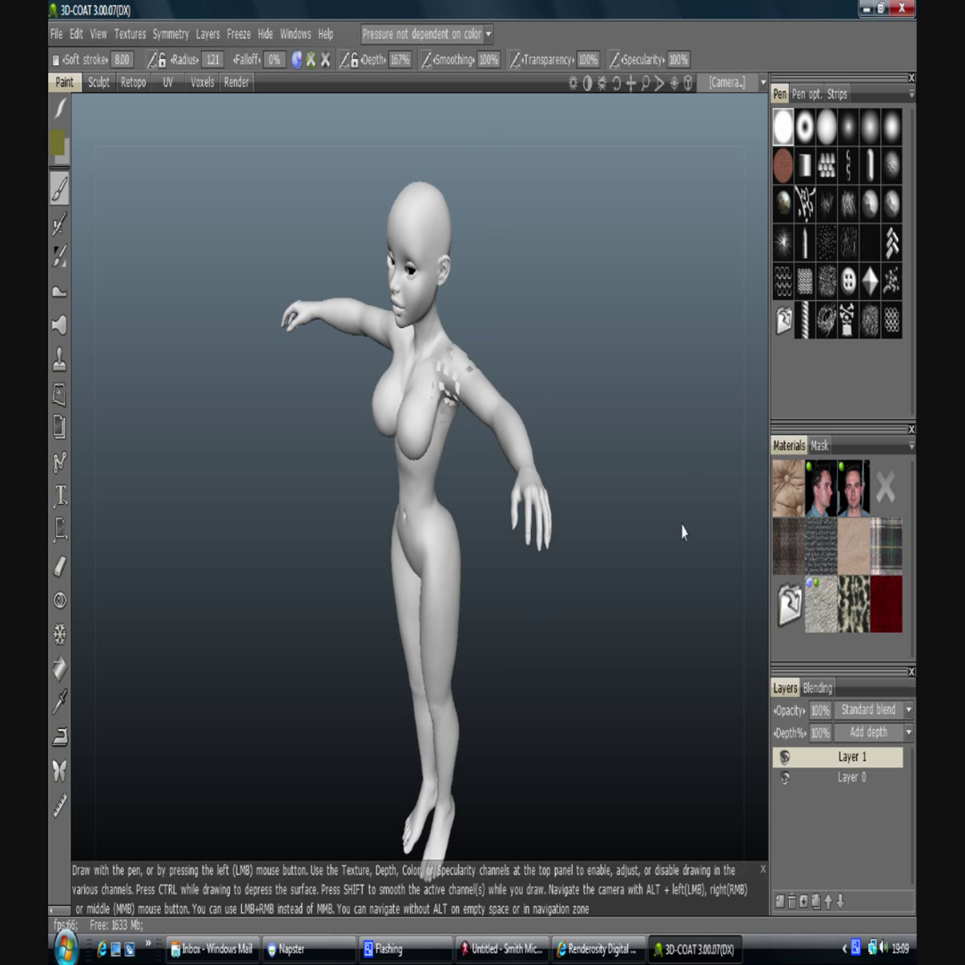
mouse_move(615, 84)
mouse_down()
mouse_move(502, 70)
mouse_move(491, 55)
mouse_move(618, 84)
mouse_move(614, 119)
mouse_move(619, 38)
mouse_move(617, 89)
mouse_up()
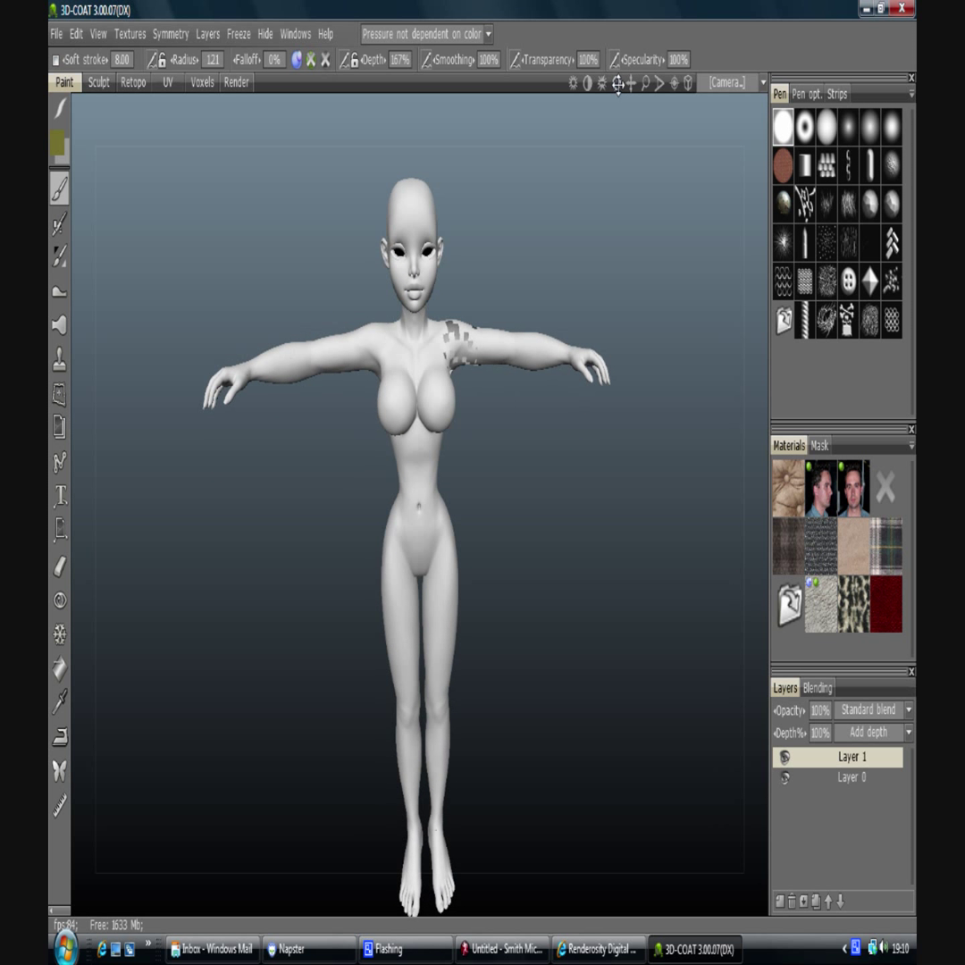
mouse_move(485, 217)
middle_down()
mouse_move(516, 226)
mouse_move(518, 212)
middle_up()
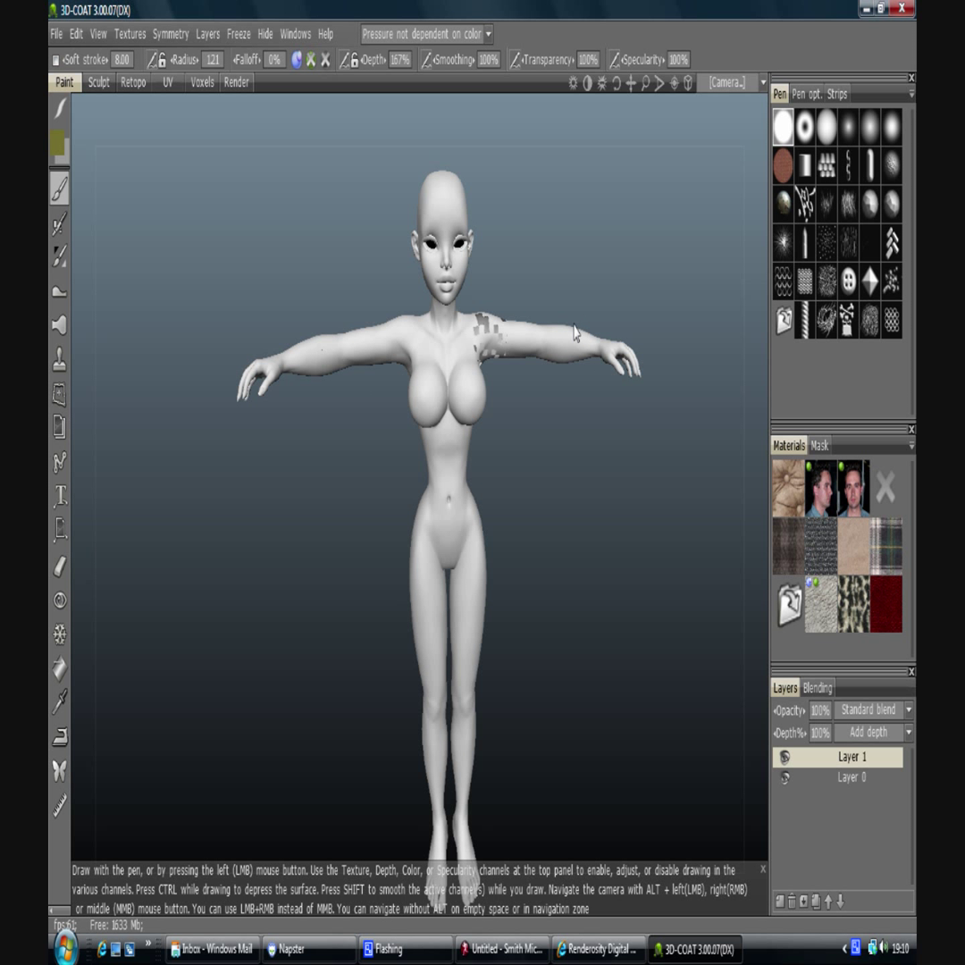
drag(615, 82, 619, 87)
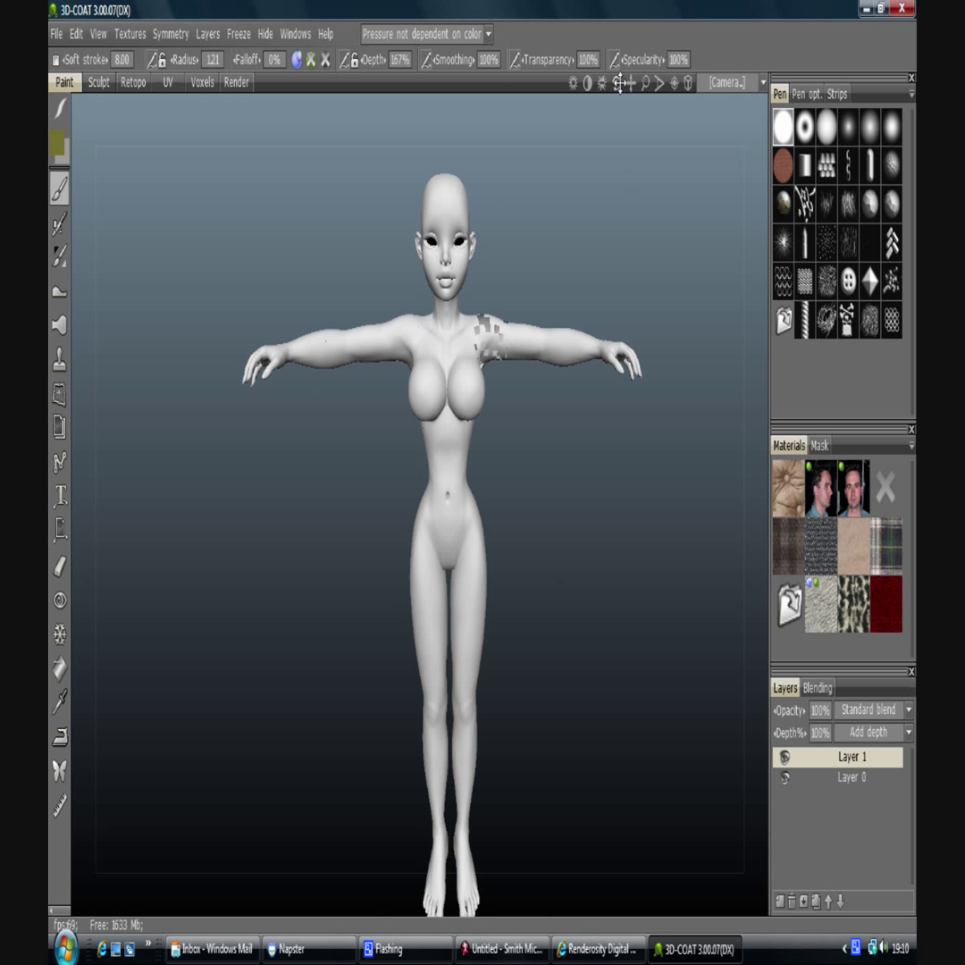
drag(616, 83, 644, 83)
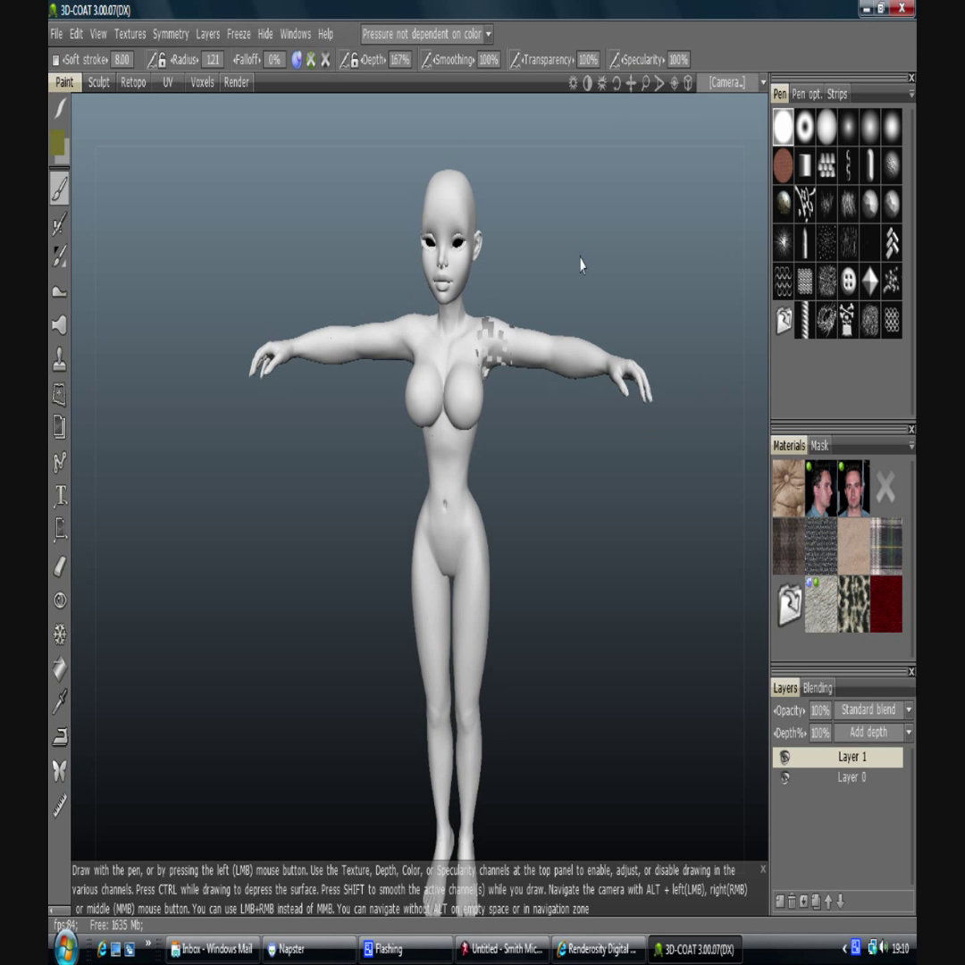
middle_drag(600, 255, 562, 312)
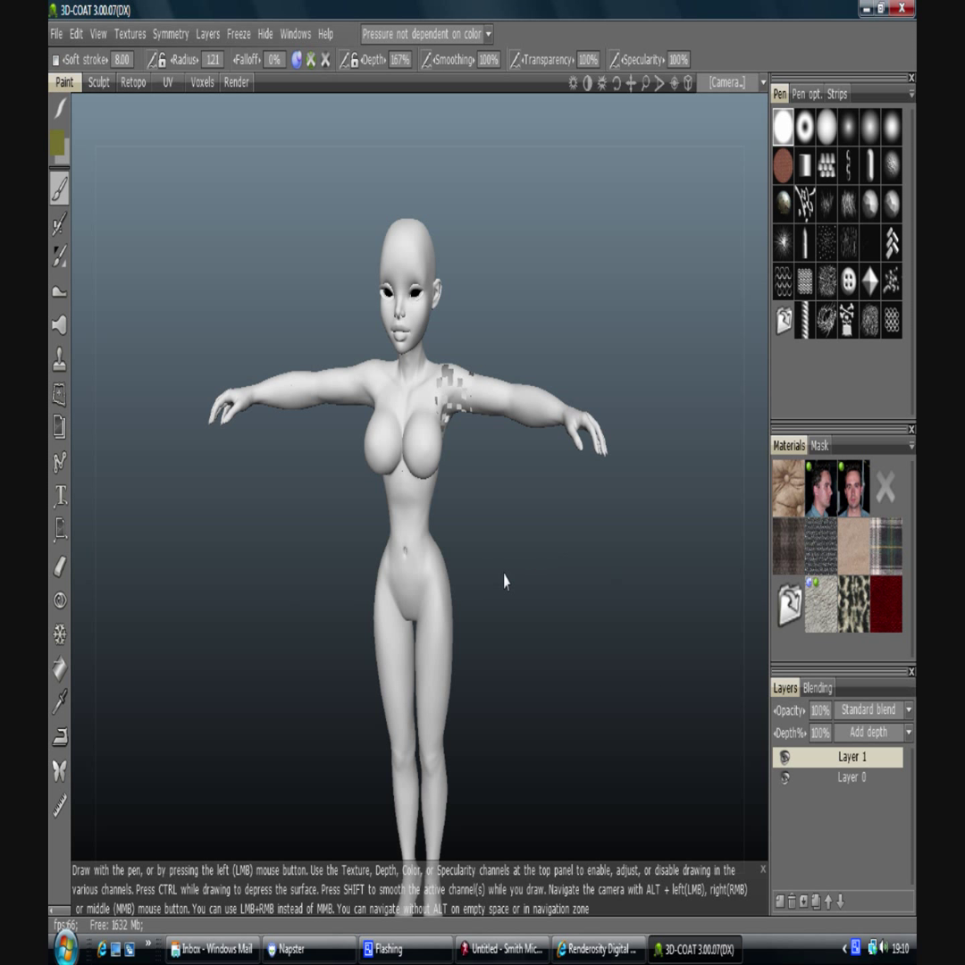
drag(547, 578, 539, 514)
right_drag(522, 509, 506, 491)
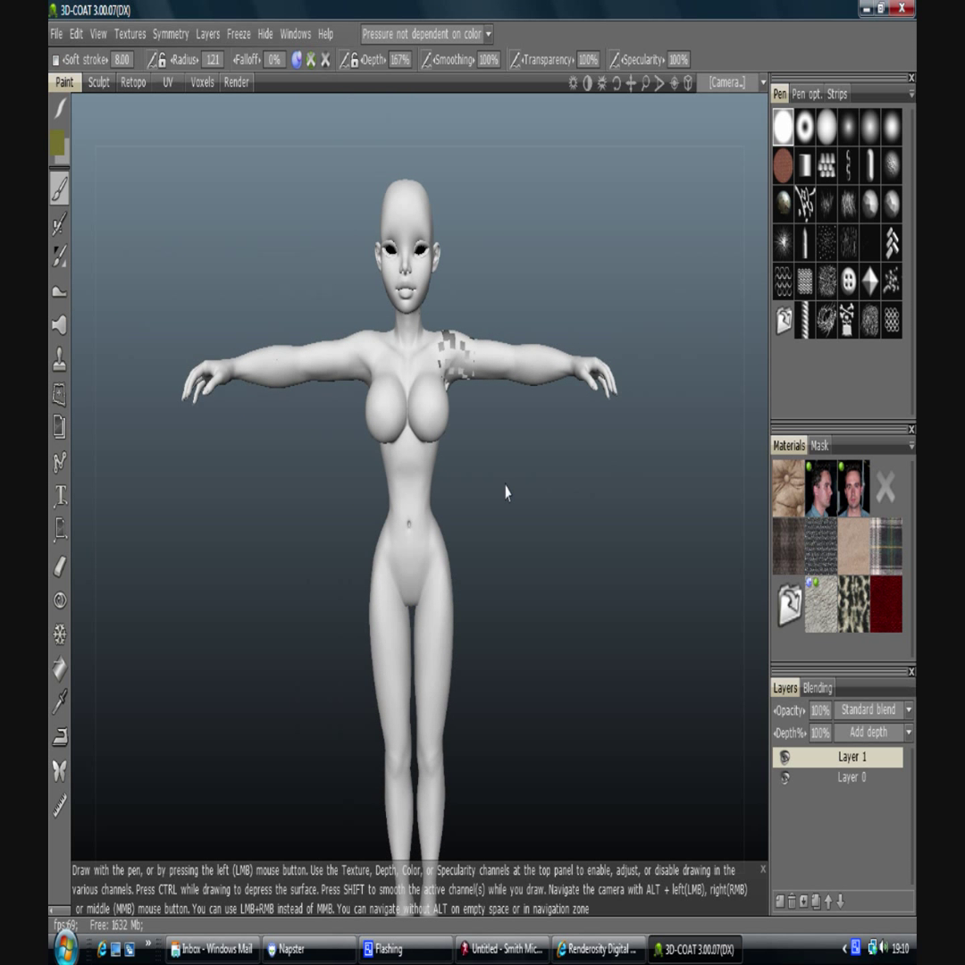
middle_drag(506, 491, 537, 578)
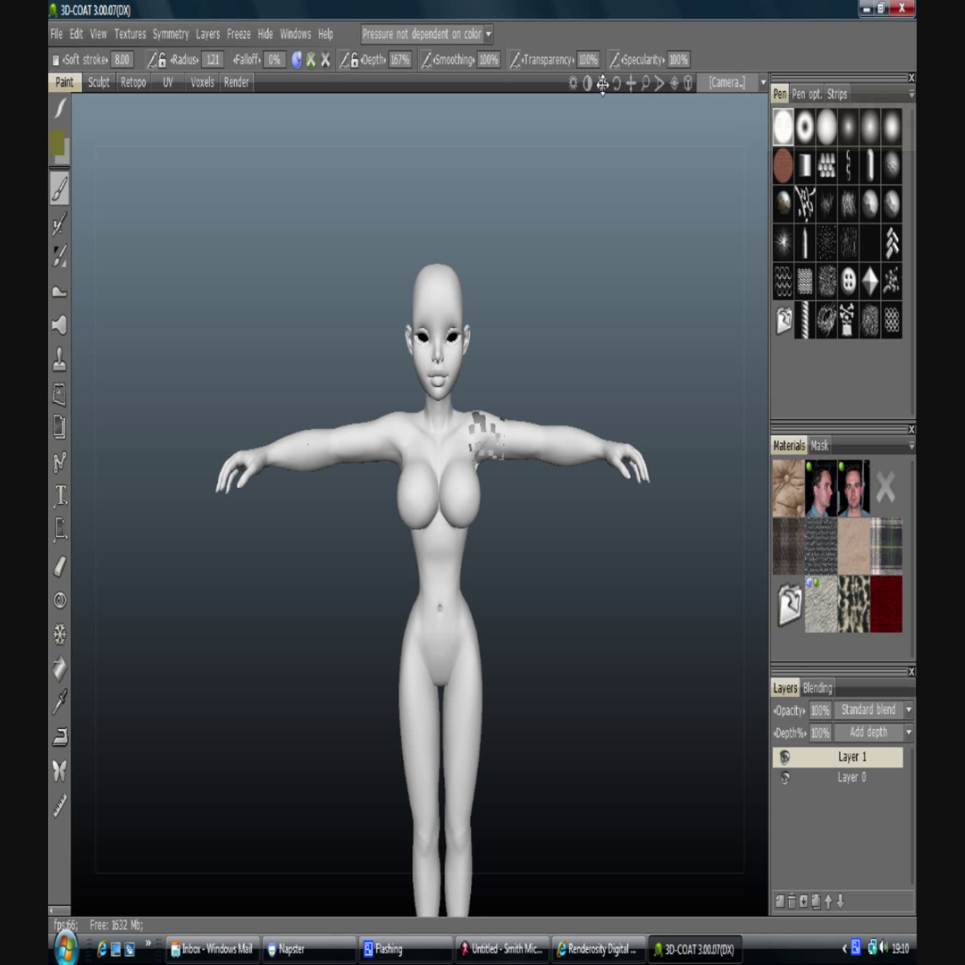
mouse_move(572, 82)
mouse_down()
mouse_move(587, 91)
mouse_move(601, 84)
mouse_up()
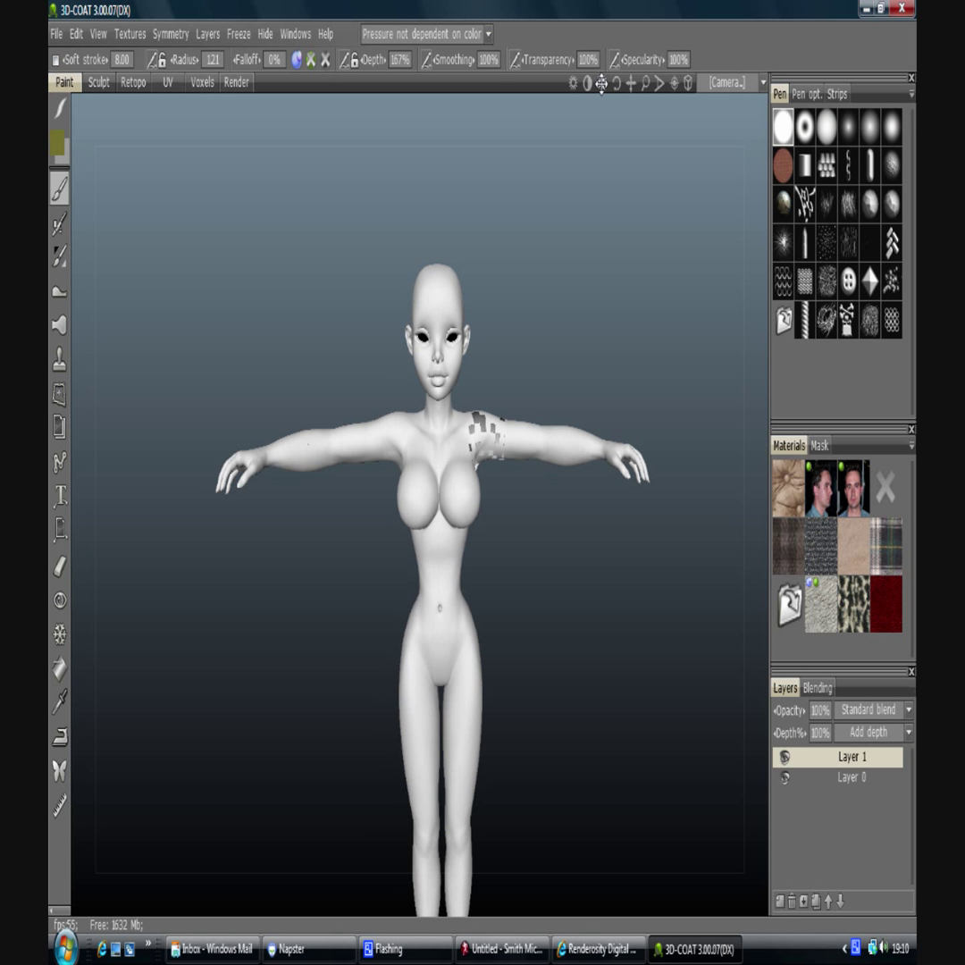
middle_drag(610, 278, 585, 172)
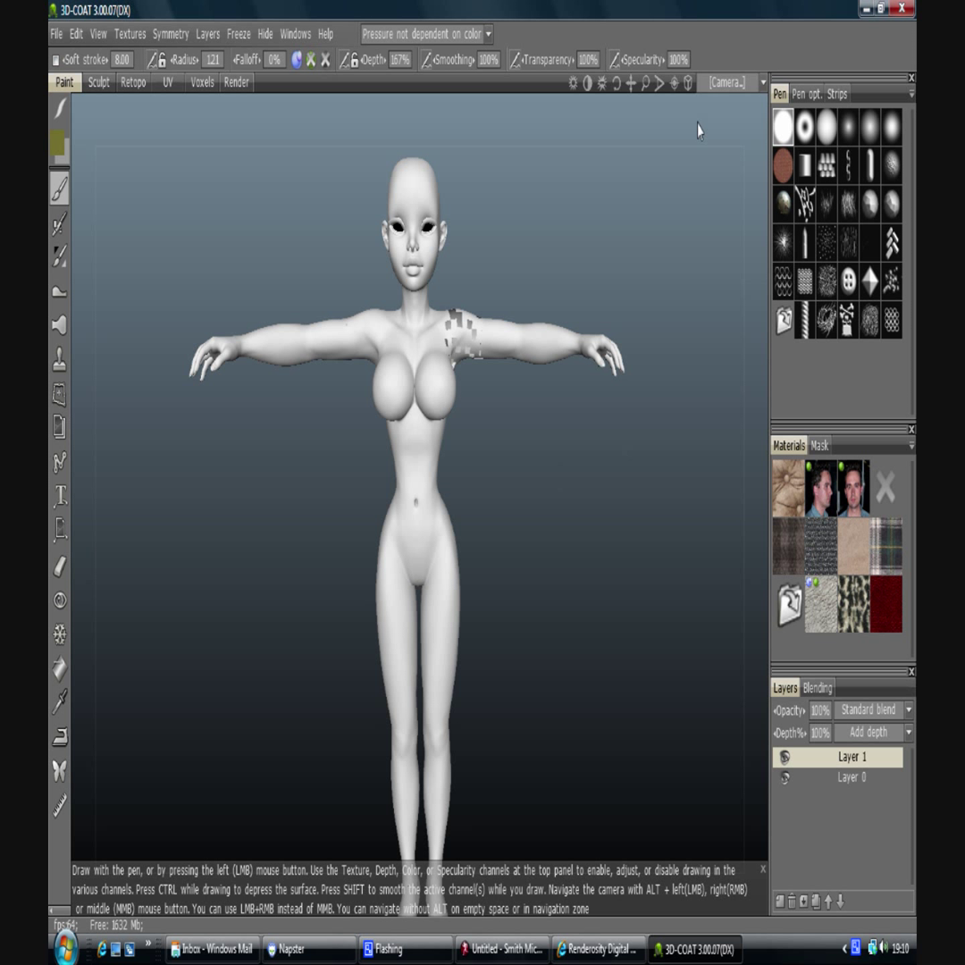
- Align the camera to a straight front view of the figure
click(718, 84)
click(670, 179)
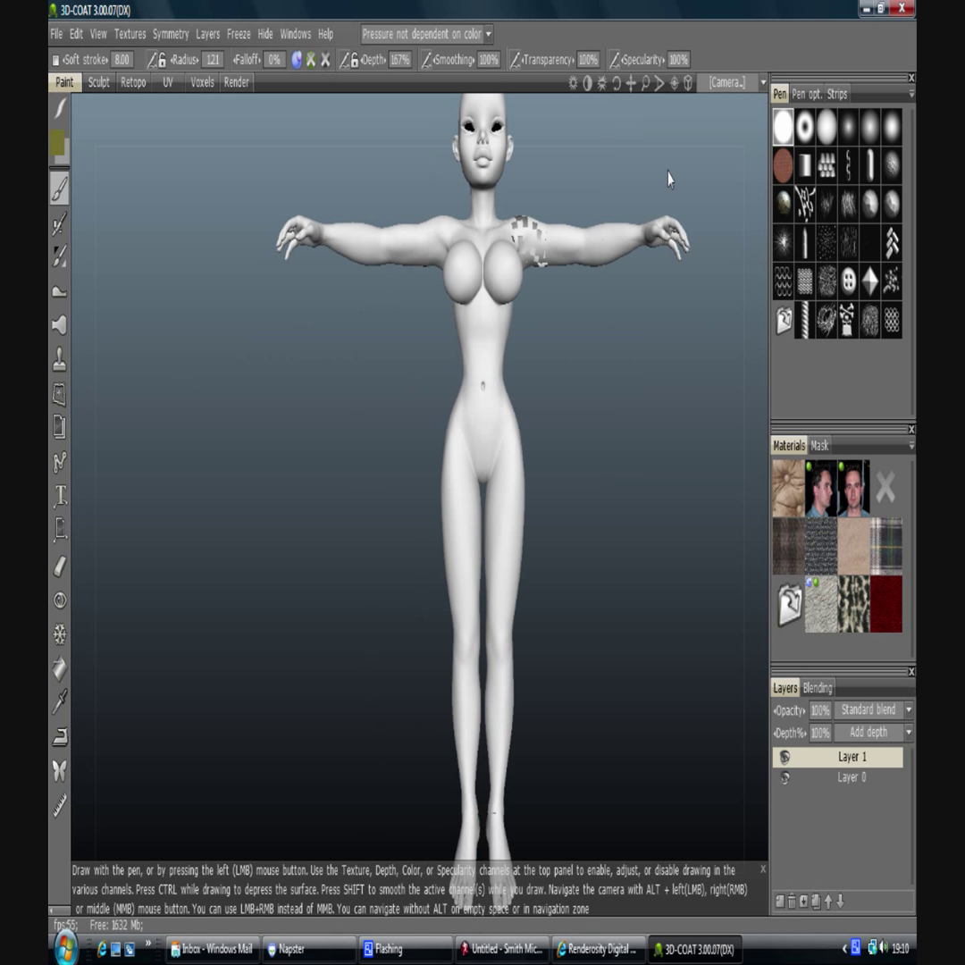
middle_drag(637, 369, 599, 587)
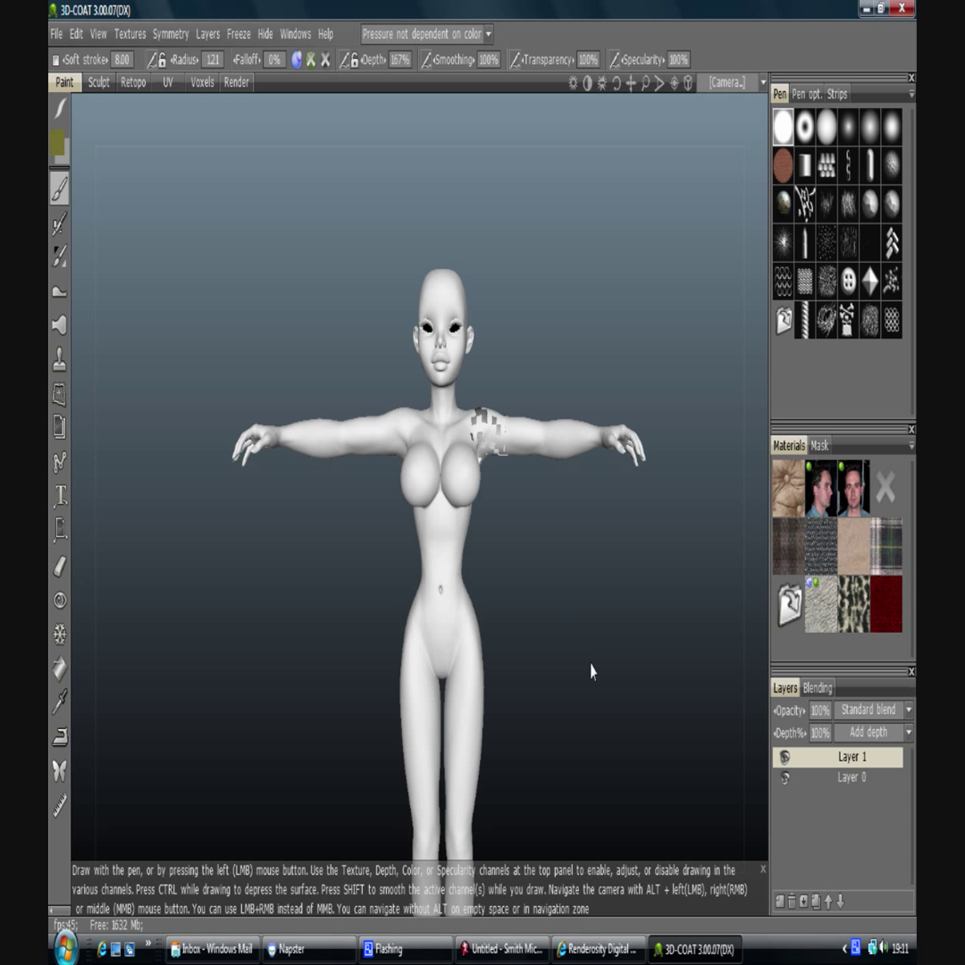
drag(649, 572, 563, 527)
drag(734, 473, 652, 554)
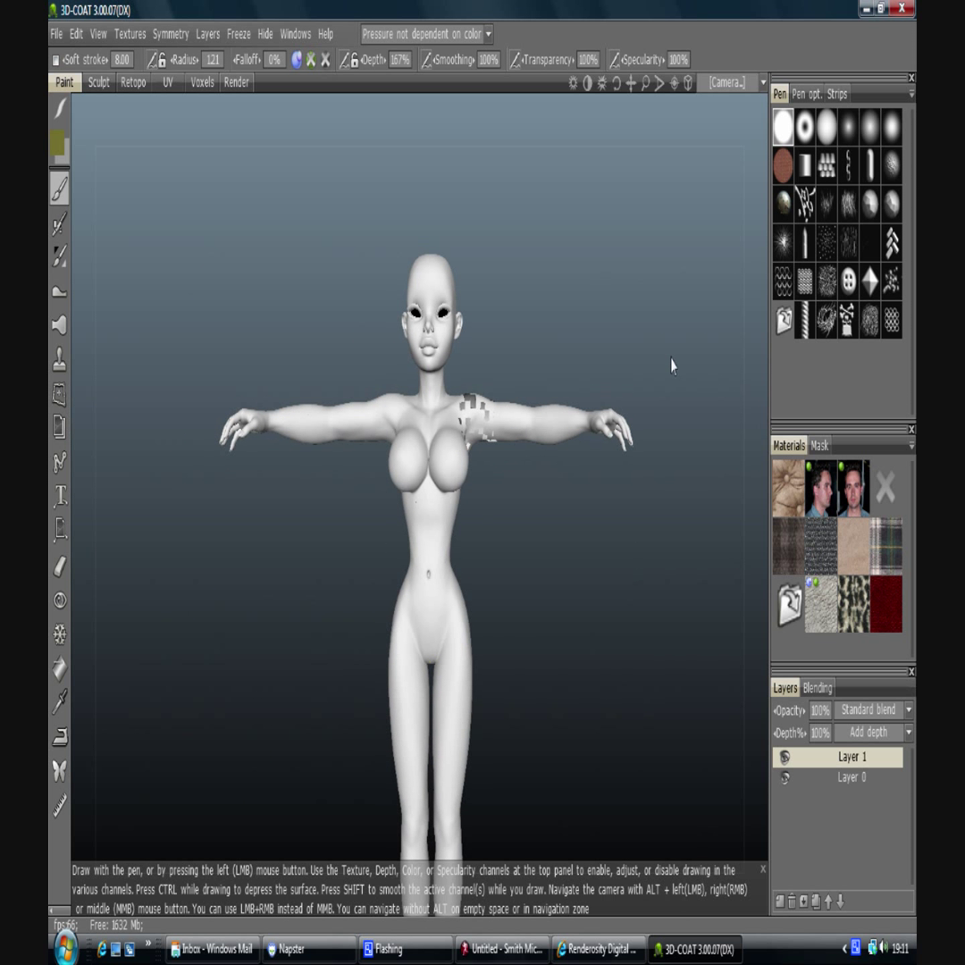
- Compare how the figure looks in perspective and orthographic projection
click(688, 84)
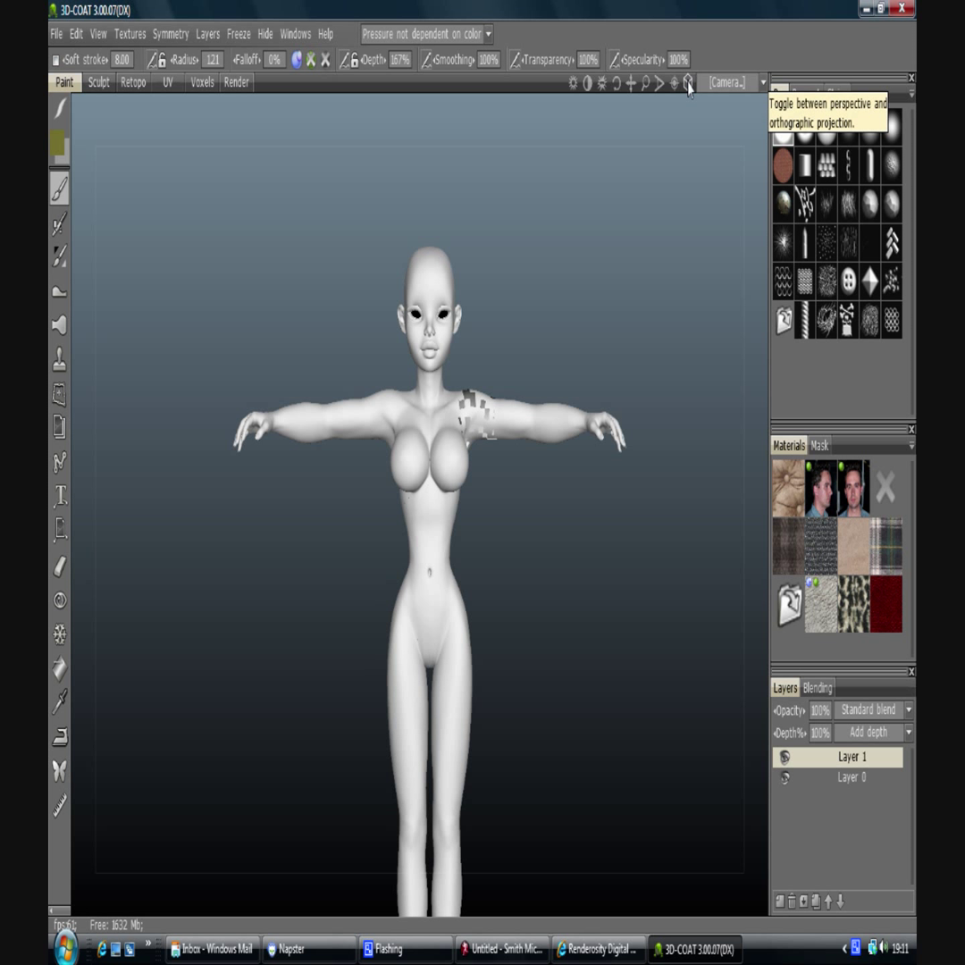
mouse_move(664, 340)
middle_down()
mouse_move(567, 316)
mouse_move(681, 319)
mouse_move(475, 322)
mouse_move(751, 319)
mouse_move(302, 316)
mouse_move(668, 312)
middle_up()
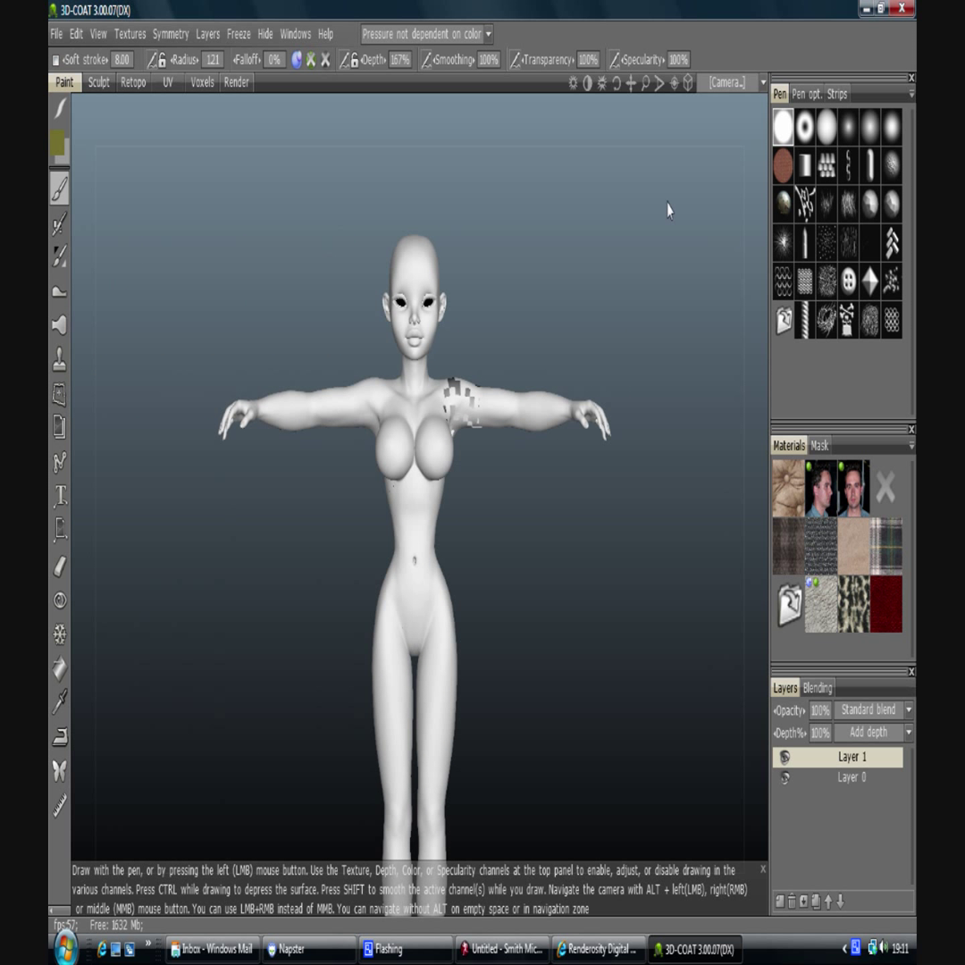
click(687, 85)
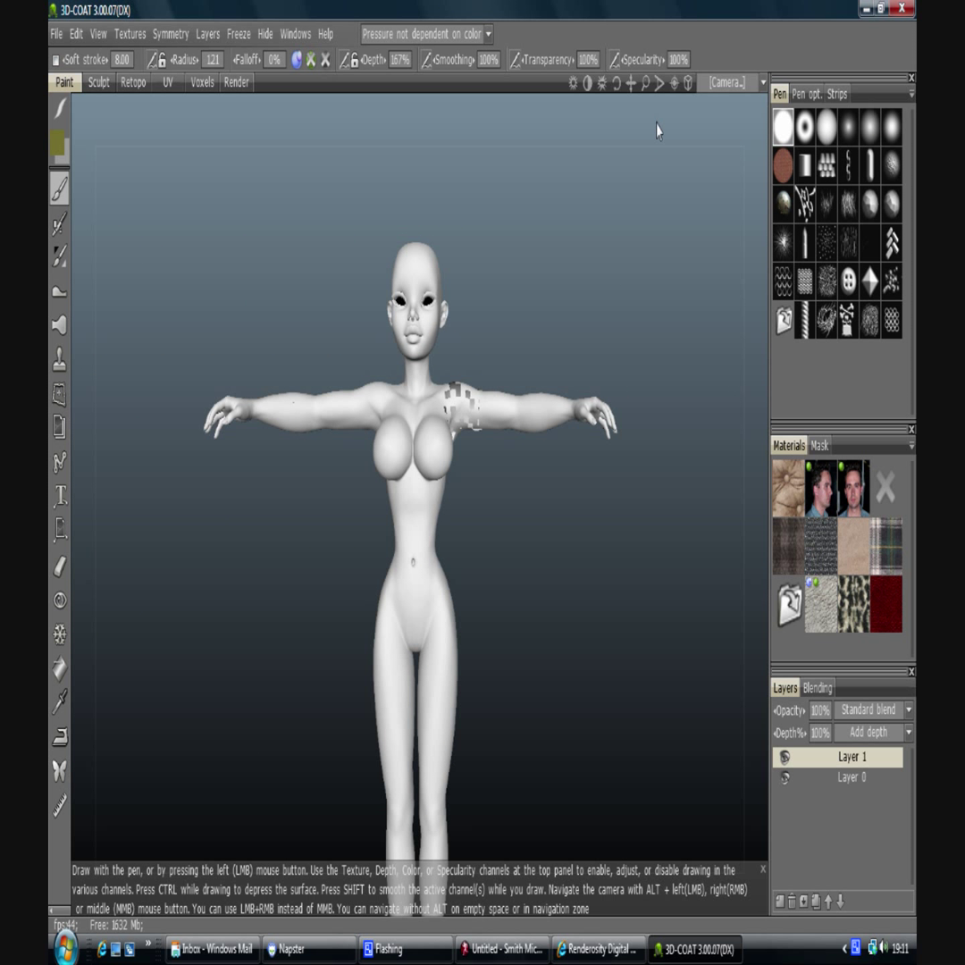
- Switch to the Retopo workspace to work on the figure's hips and thighs
middle_drag(616, 264, 665, 293)
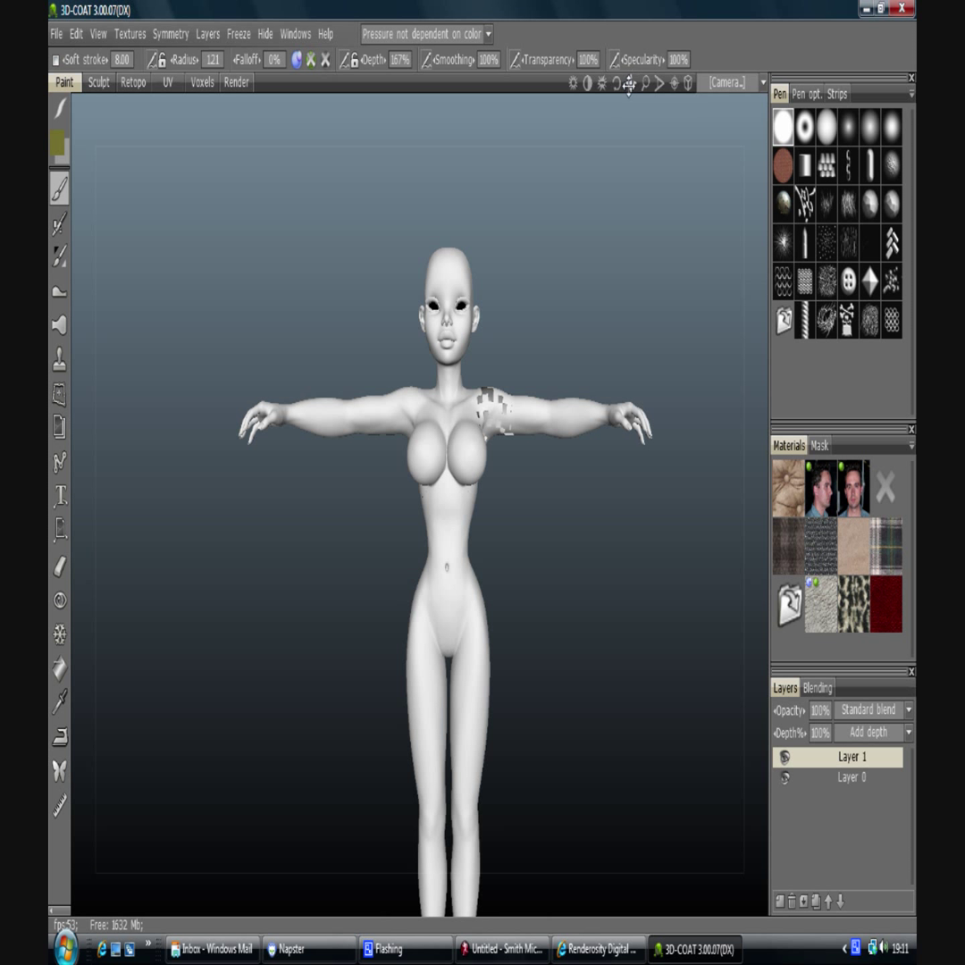
mouse_move(629, 85)
mouse_down()
mouse_move(647, 99)
mouse_move(616, 51)
mouse_move(650, 86)
mouse_move(639, 102)
mouse_up()
middle_drag(502, 615, 566, 74)
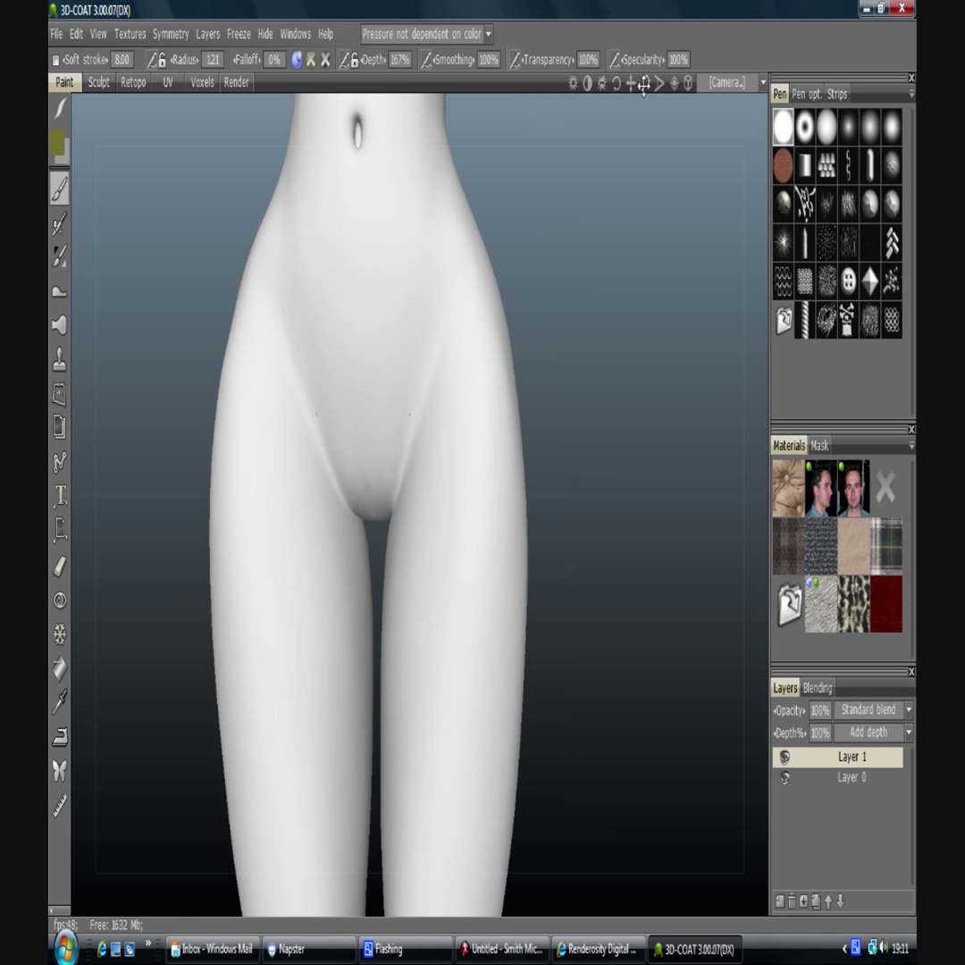
drag(646, 85, 632, 85)
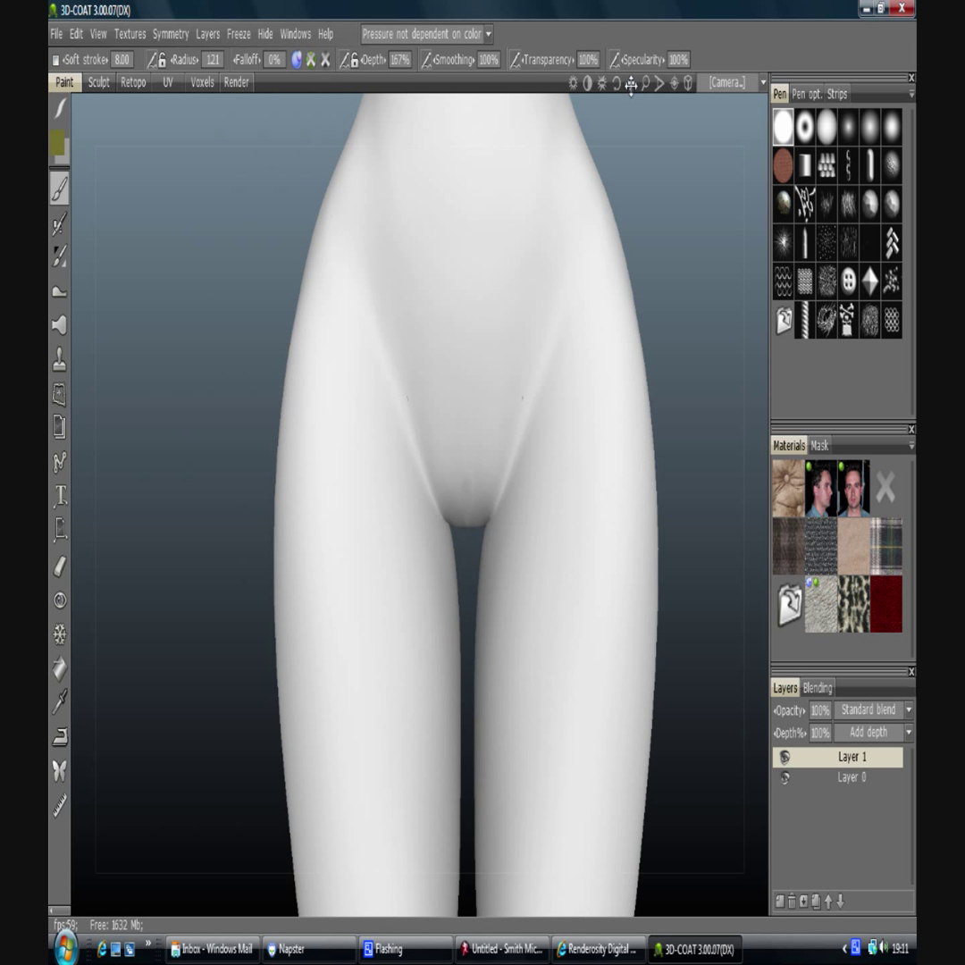
middle_drag(683, 281, 597, 261)
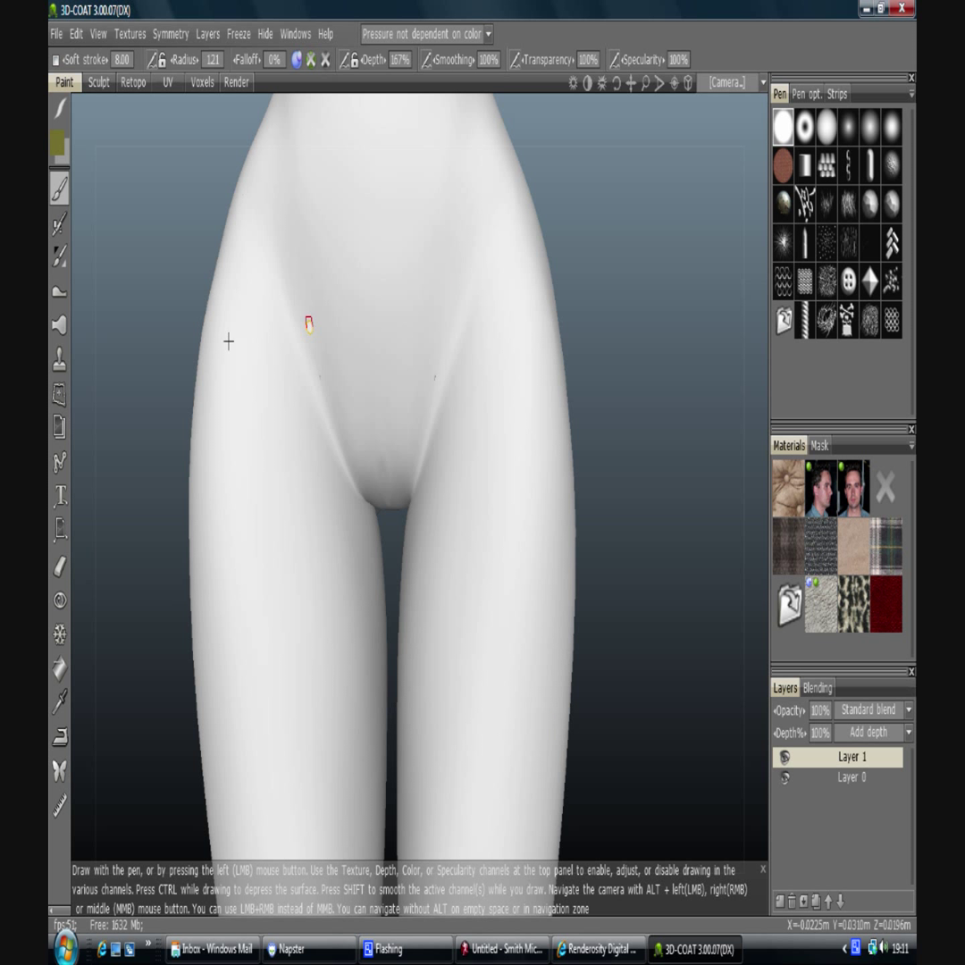
click(131, 82)
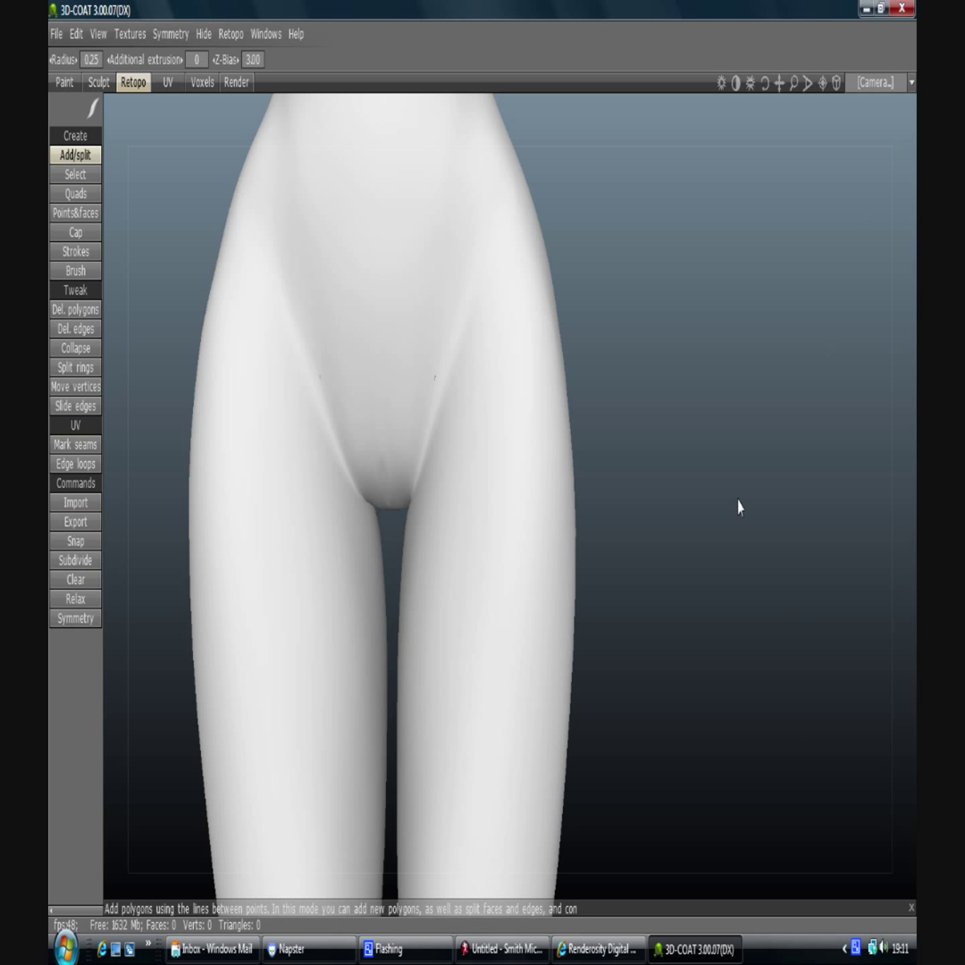
middle_drag(582, 510, 734, 511)
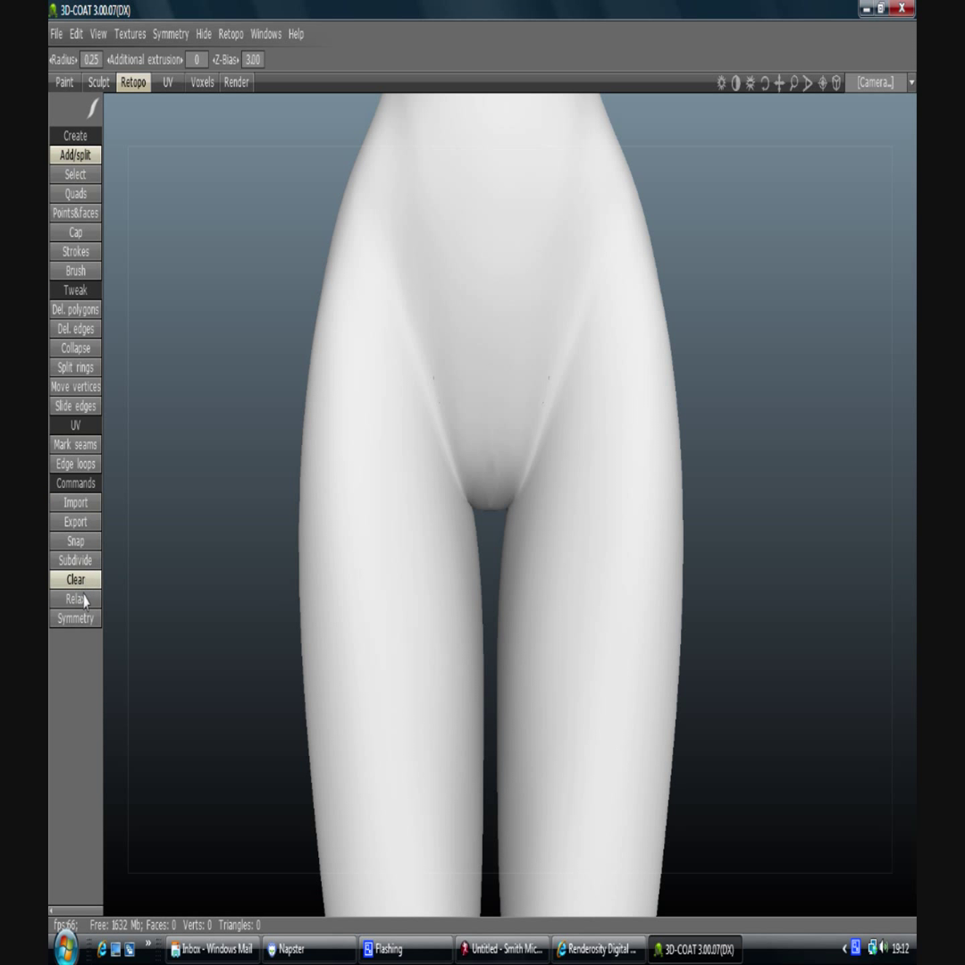
- Activate the Strokes retopology tool for the figure's upper legs
click(83, 447)
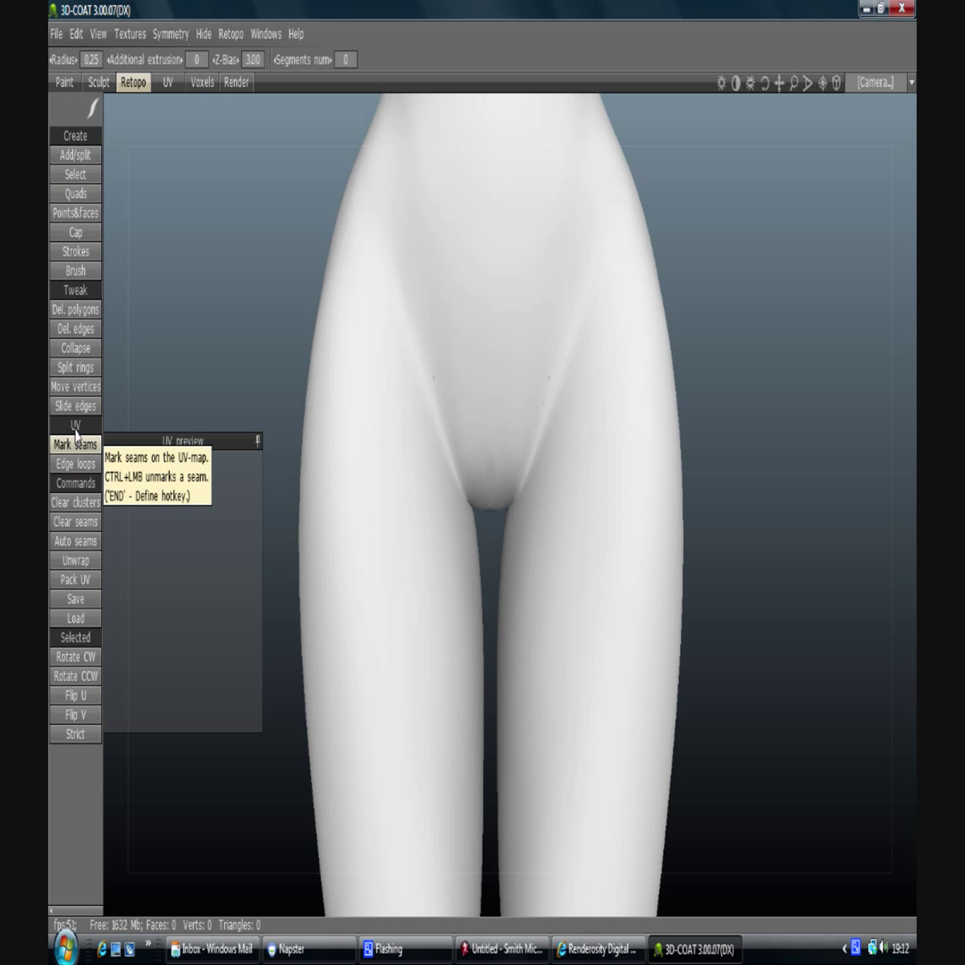
click(73, 232)
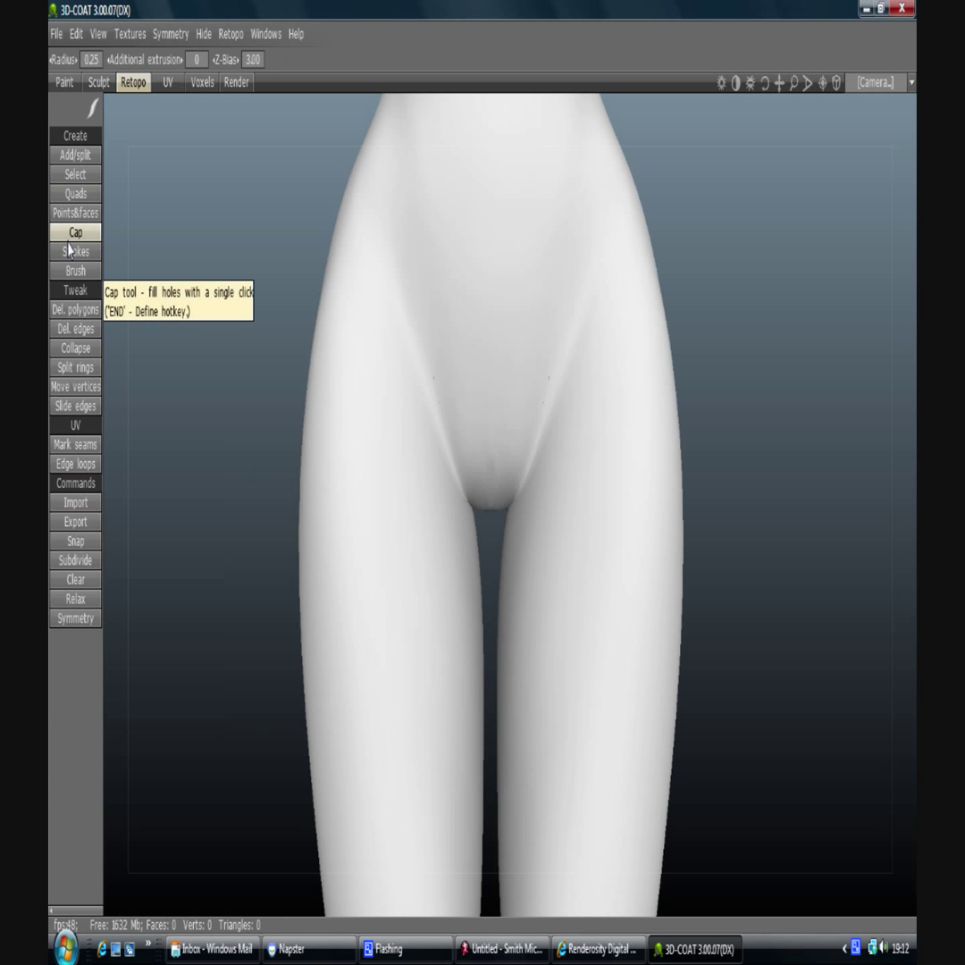
click(75, 216)
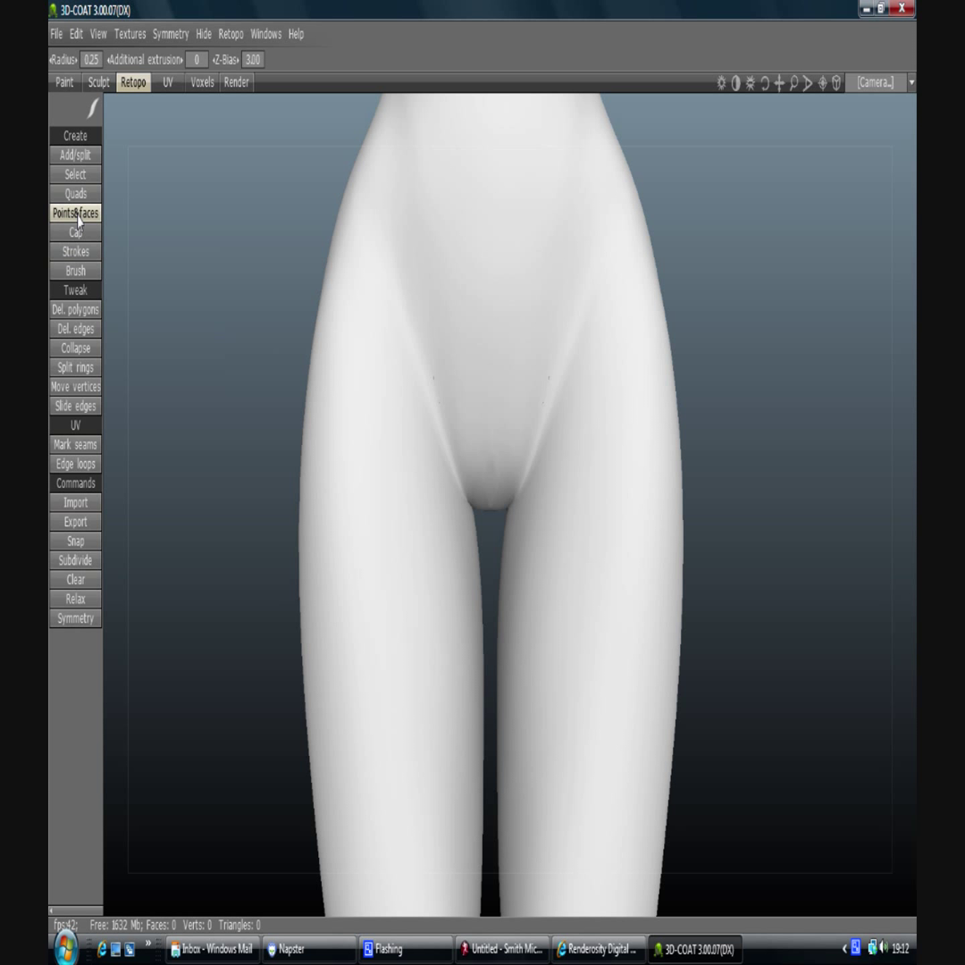
click(85, 252)
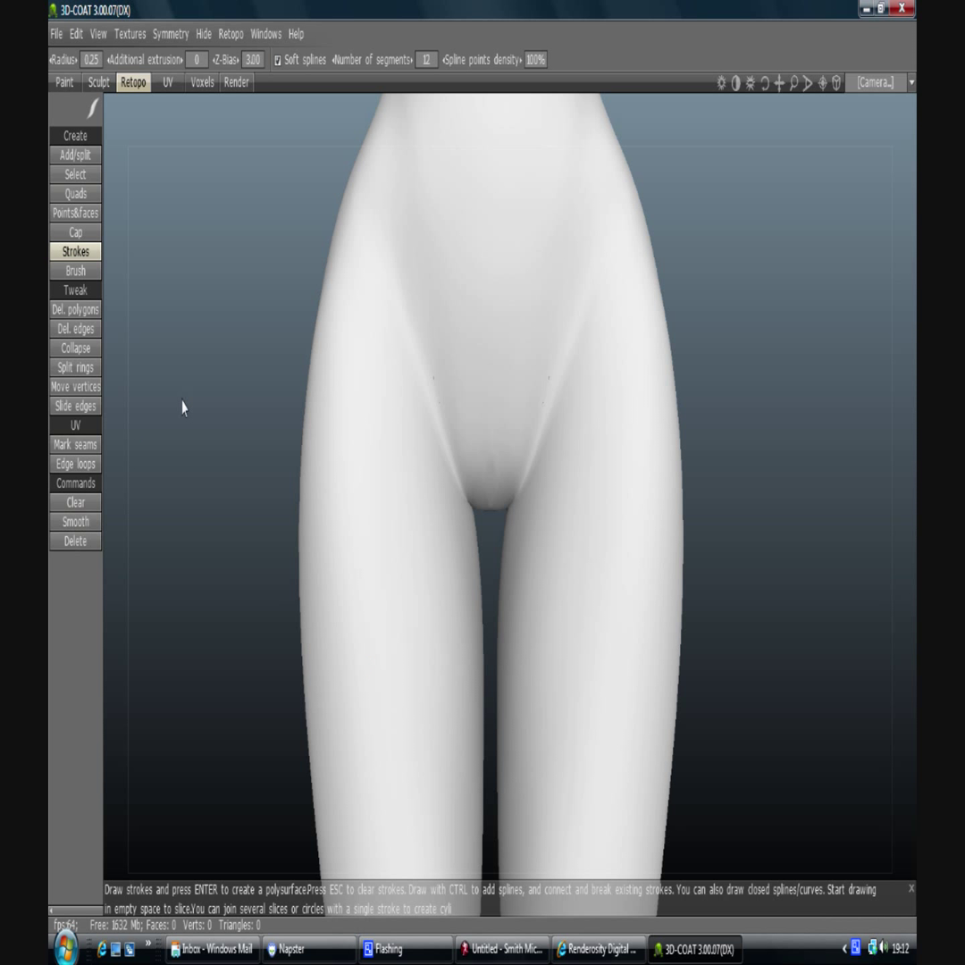
middle_drag(795, 599, 756, 510)
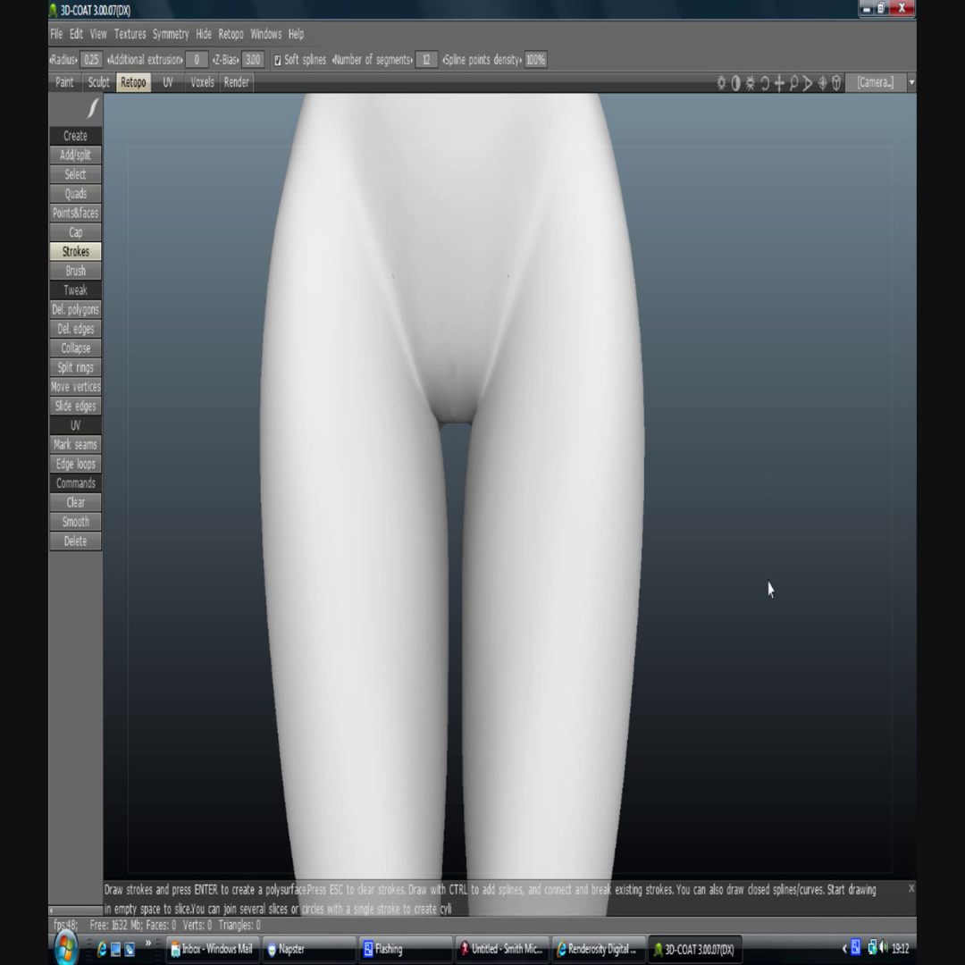
- Try a wavy freehand stroke on the surface of the thigh, and clear it
mouse_move(571, 377)
mouse_down()
mouse_move(532, 440)
mouse_move(575, 518)
mouse_move(588, 633)
mouse_move(536, 577)
mouse_move(561, 581)
mouse_up()
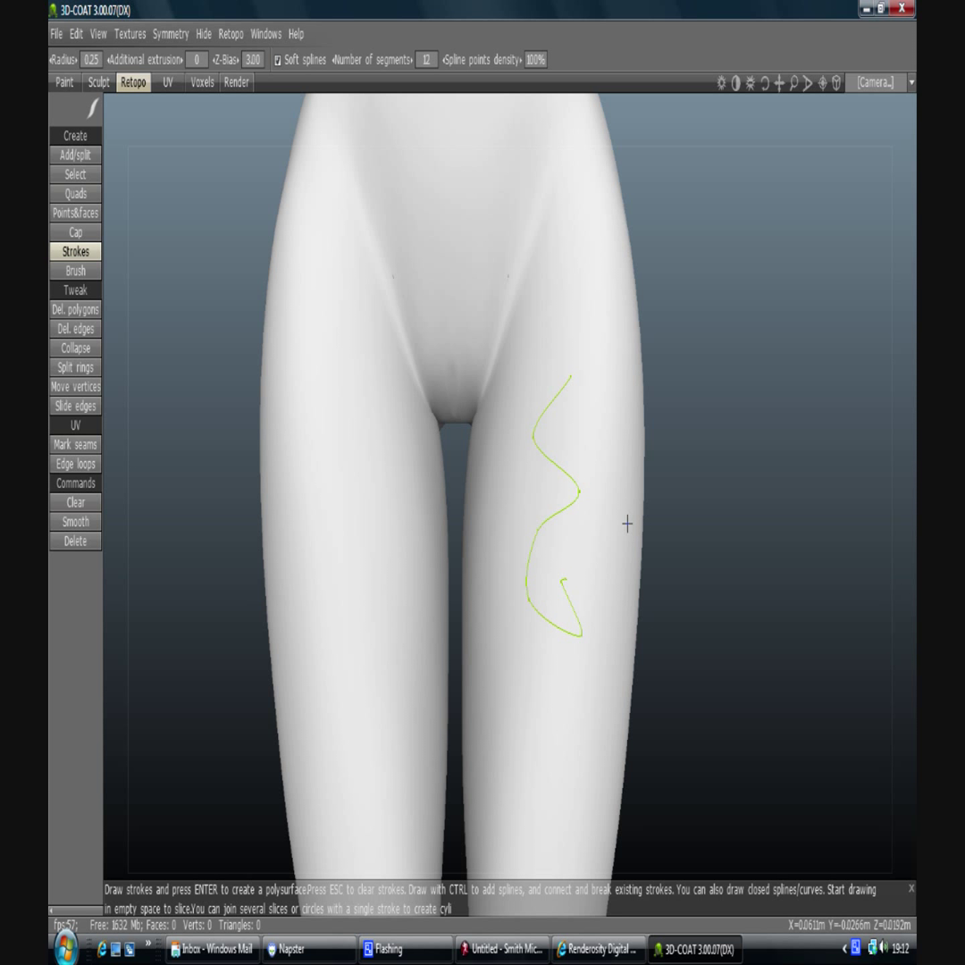
key(Escape)
- Slice the figure's left upper thigh twice, join the slices with a vertical stroke, and convert them into a 12-segment polygon band
drag(646, 454, 457, 454)
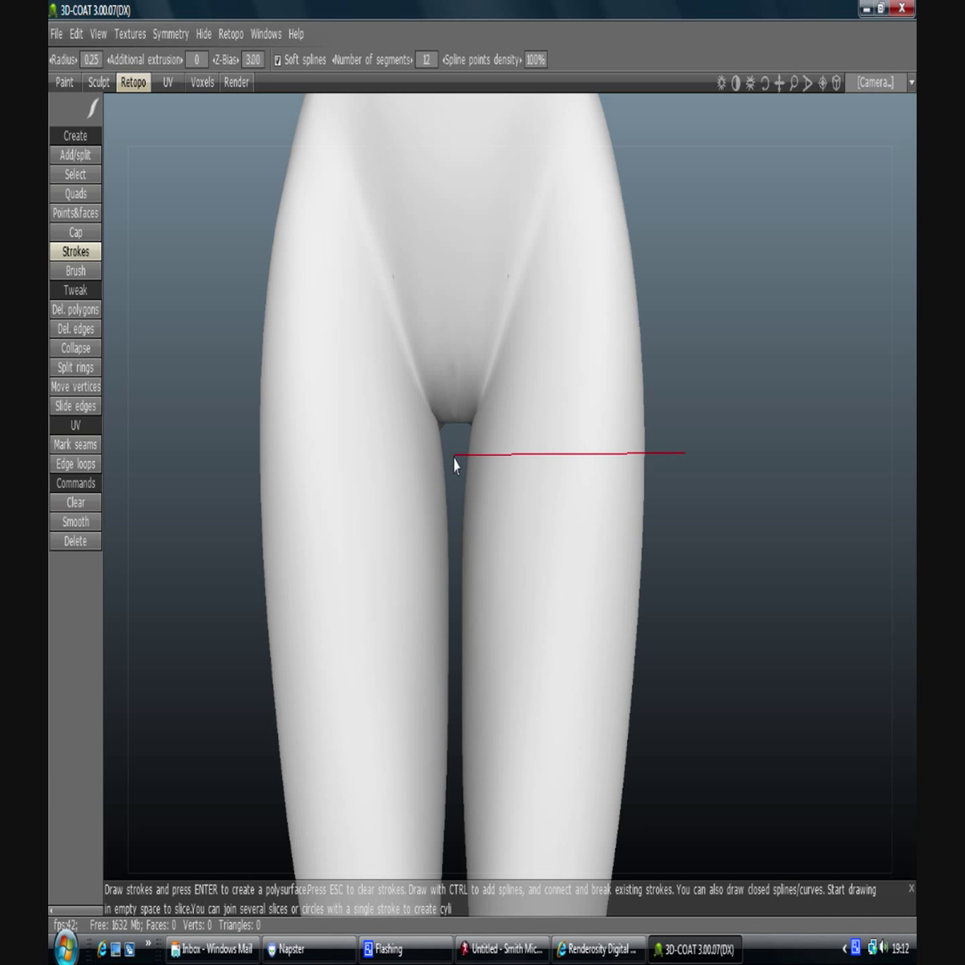
drag(663, 507, 457, 518)
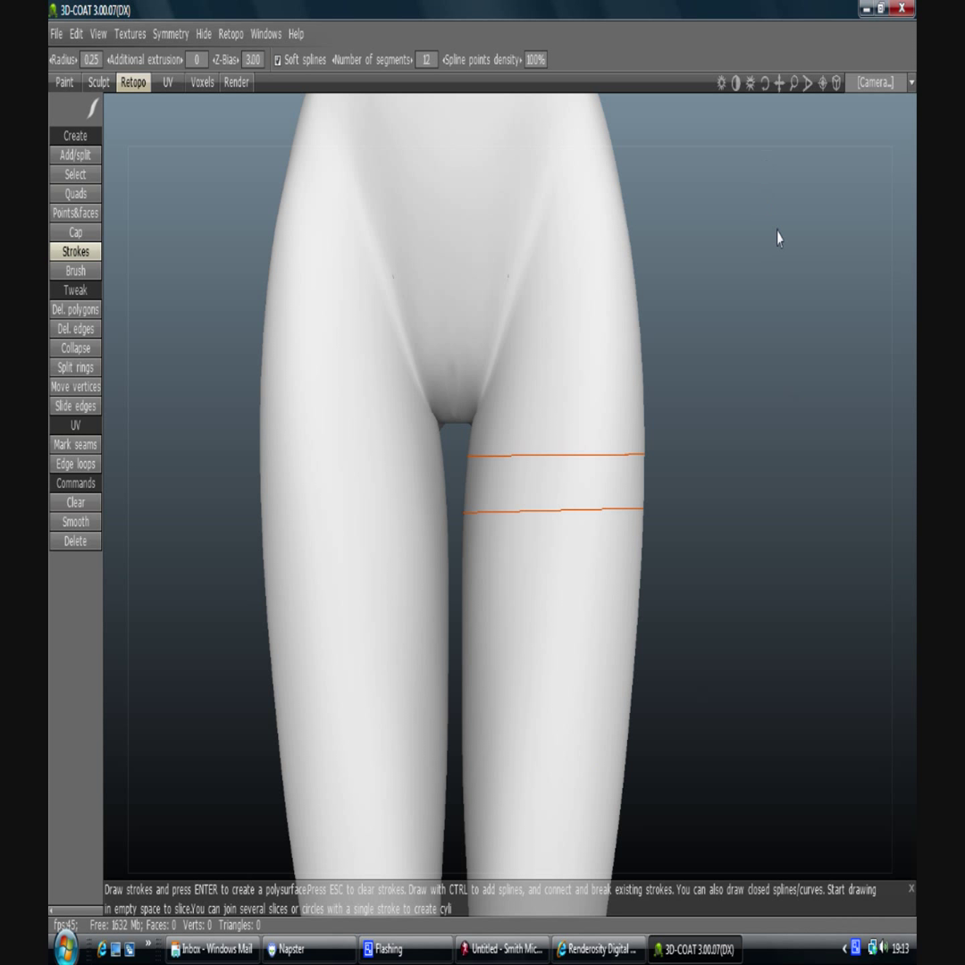
drag(764, 83, 764, 85)
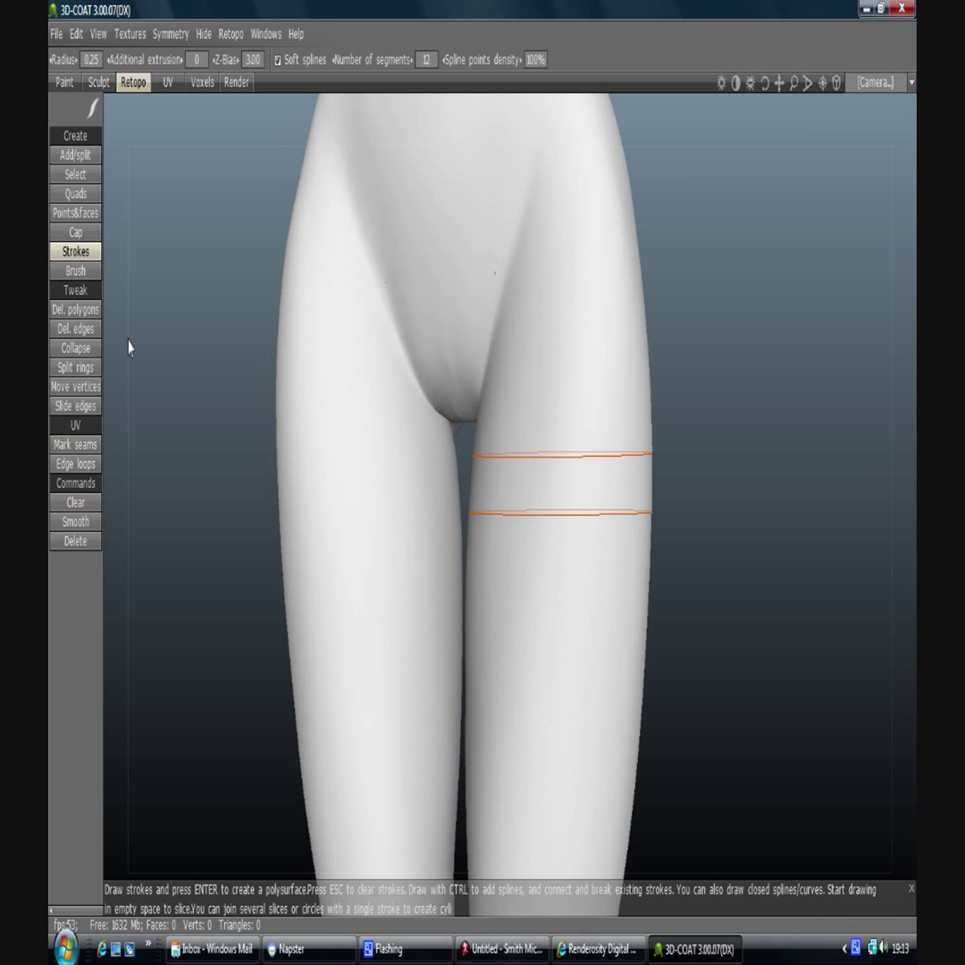
drag(582, 415, 576, 539)
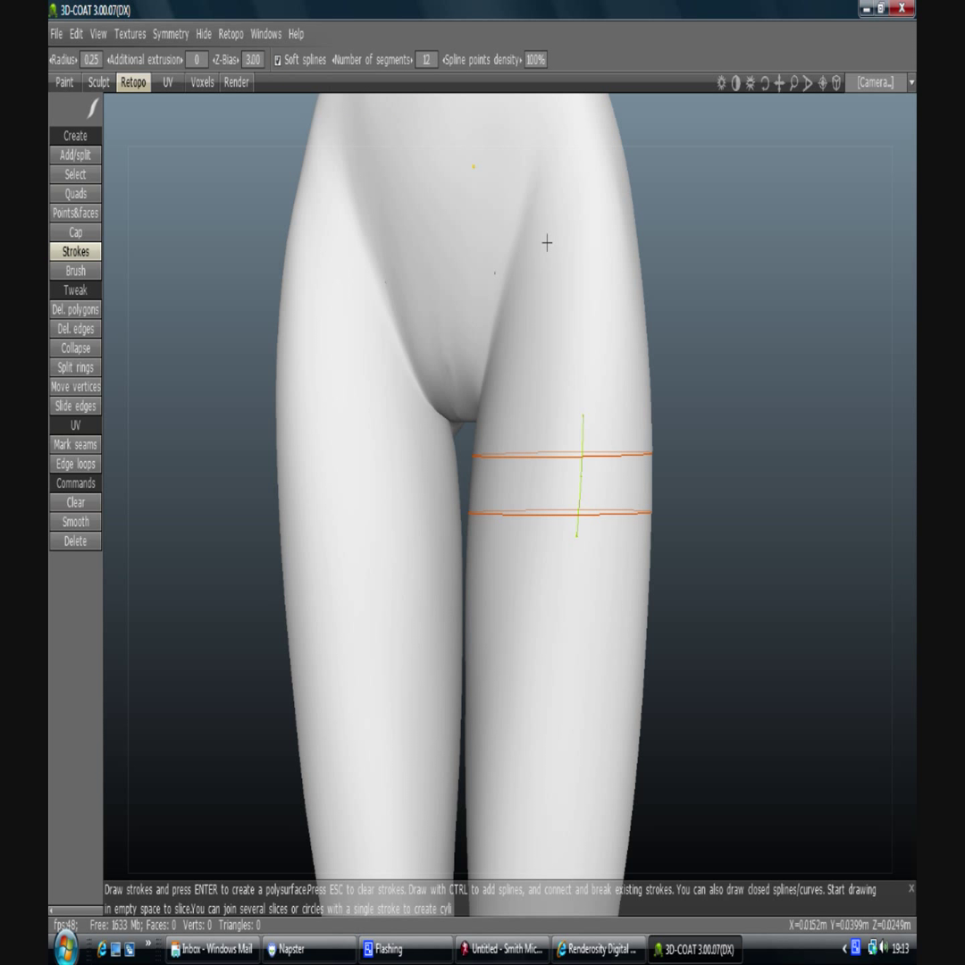
middle_drag(696, 388, 690, 347)
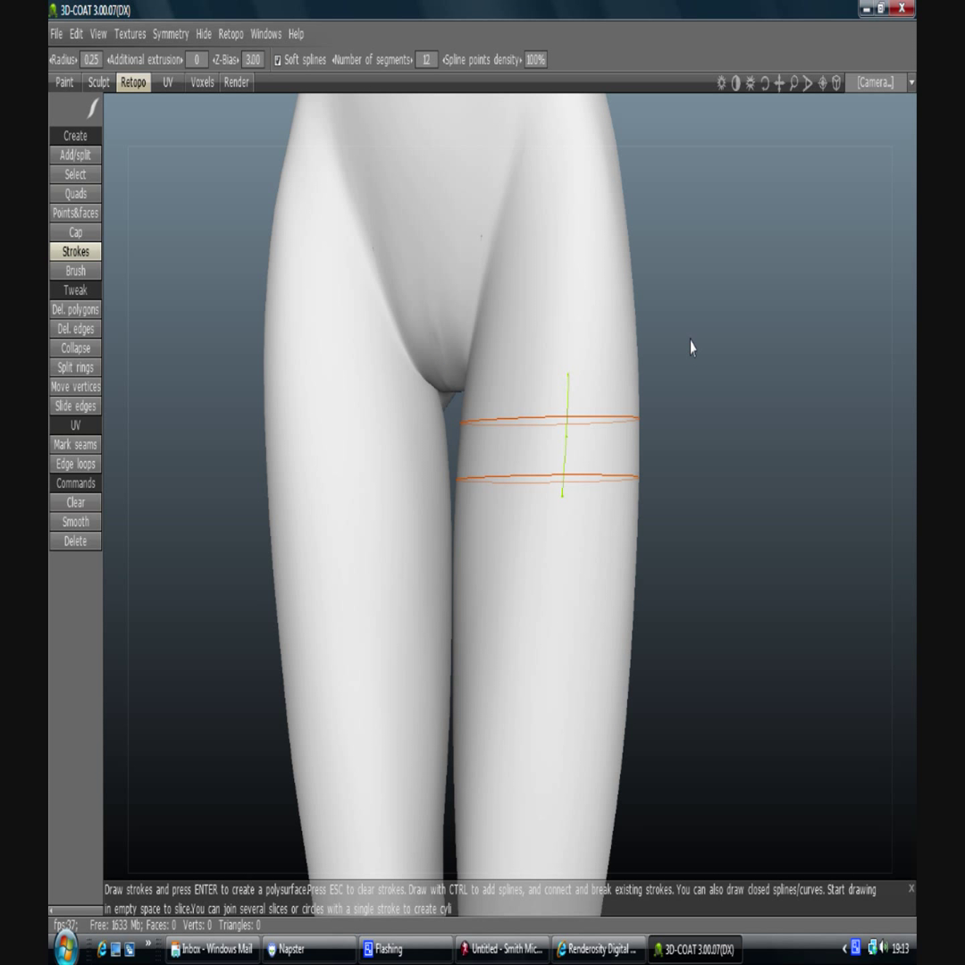
key(Return)
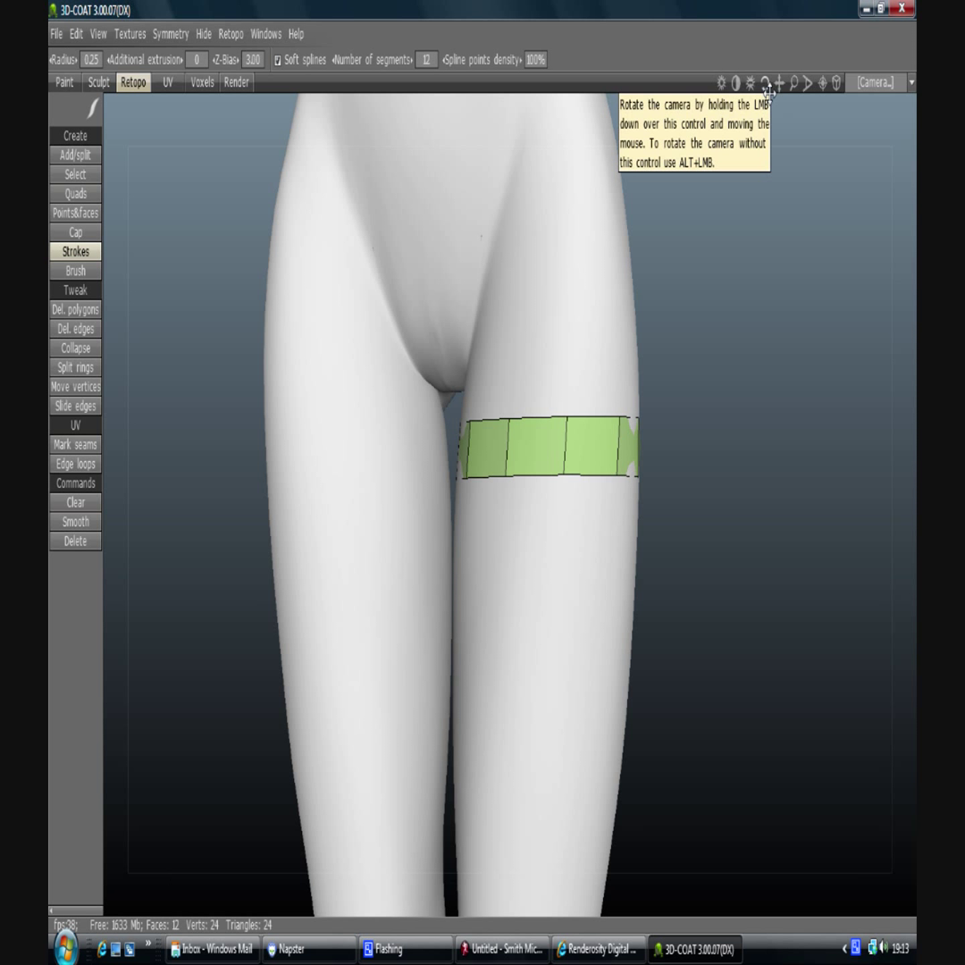
- Slide an upper edge of the thigh band slightly down at the back, and lower a rear vertex with Move vertices
drag(768, 87, 796, 86)
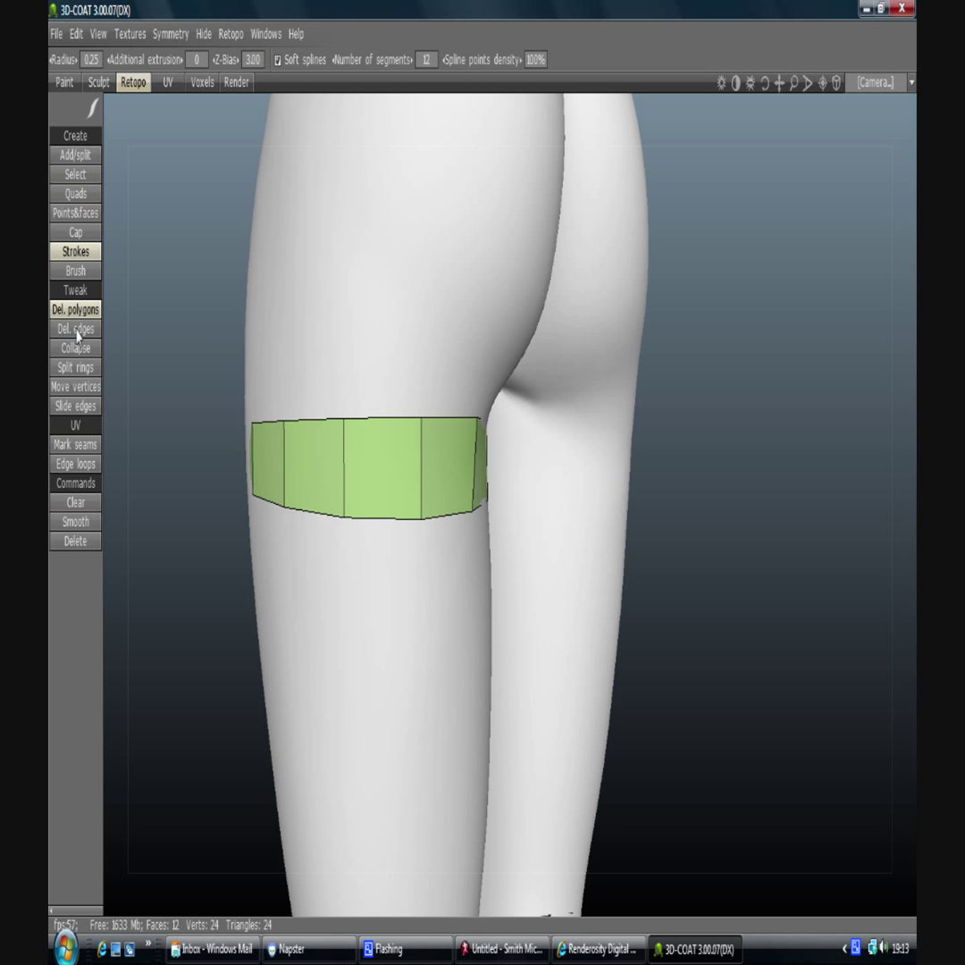
click(76, 405)
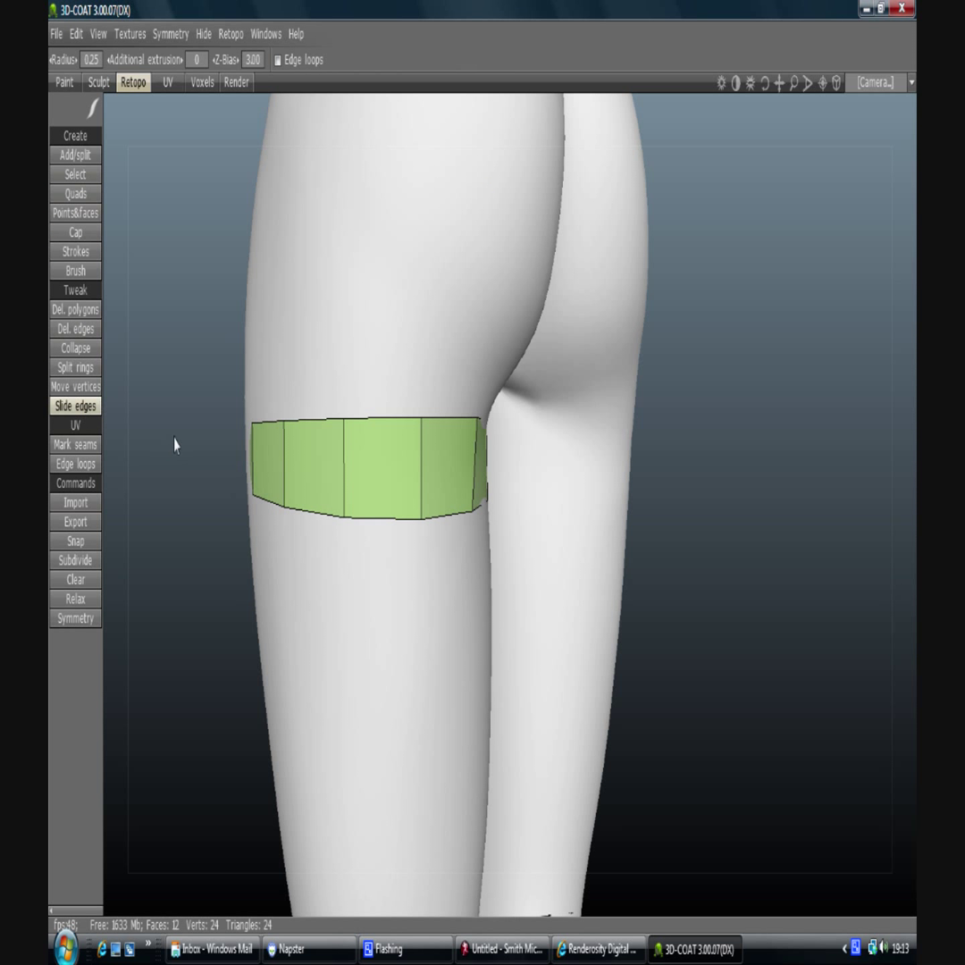
drag(369, 425, 369, 428)
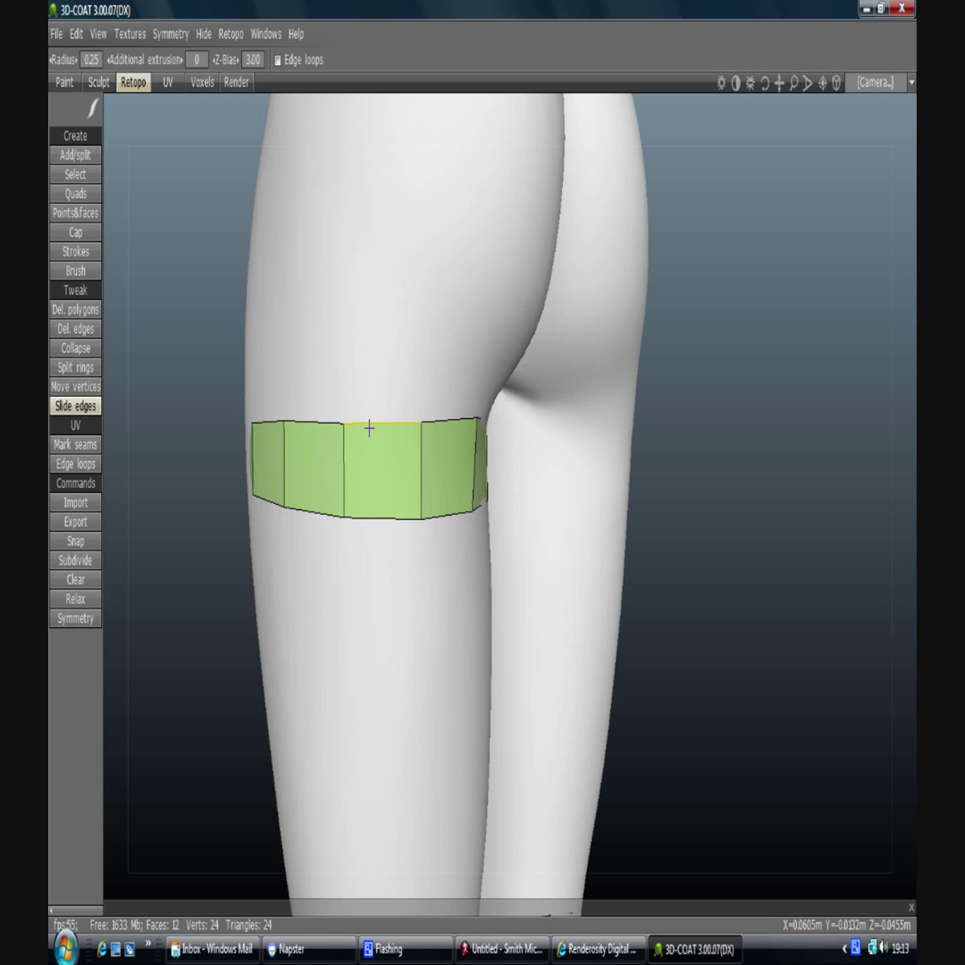
drag(765, 83, 756, 86)
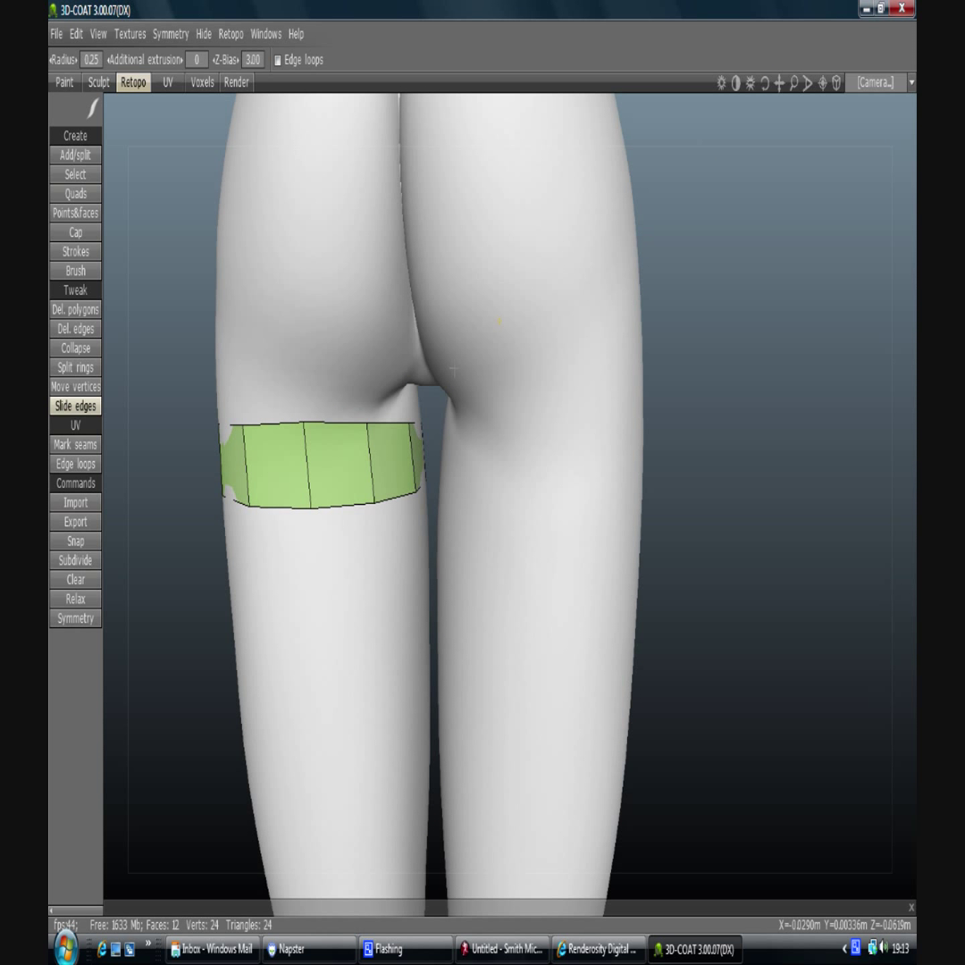
click(72, 387)
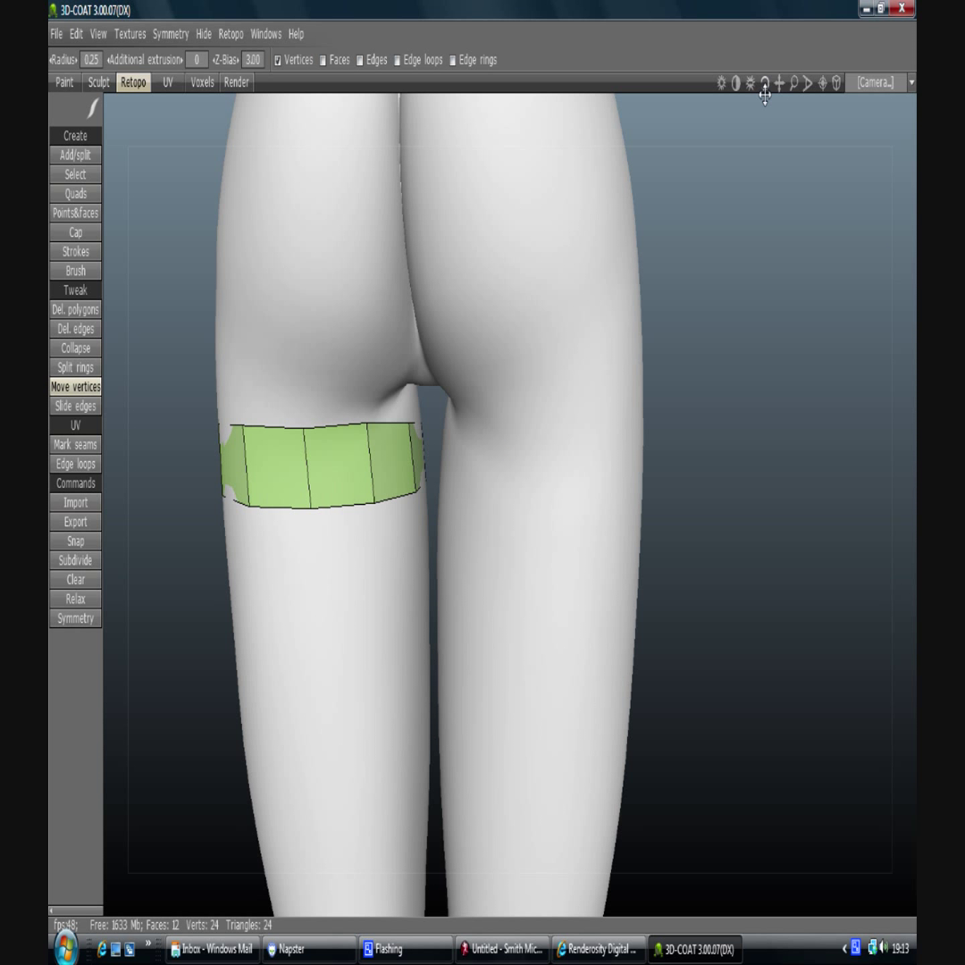
- In the front view, place two rows of points with Points&faces from the lower abdomen's centre towards the figure's left hip
drag(765, 85, 708, 513)
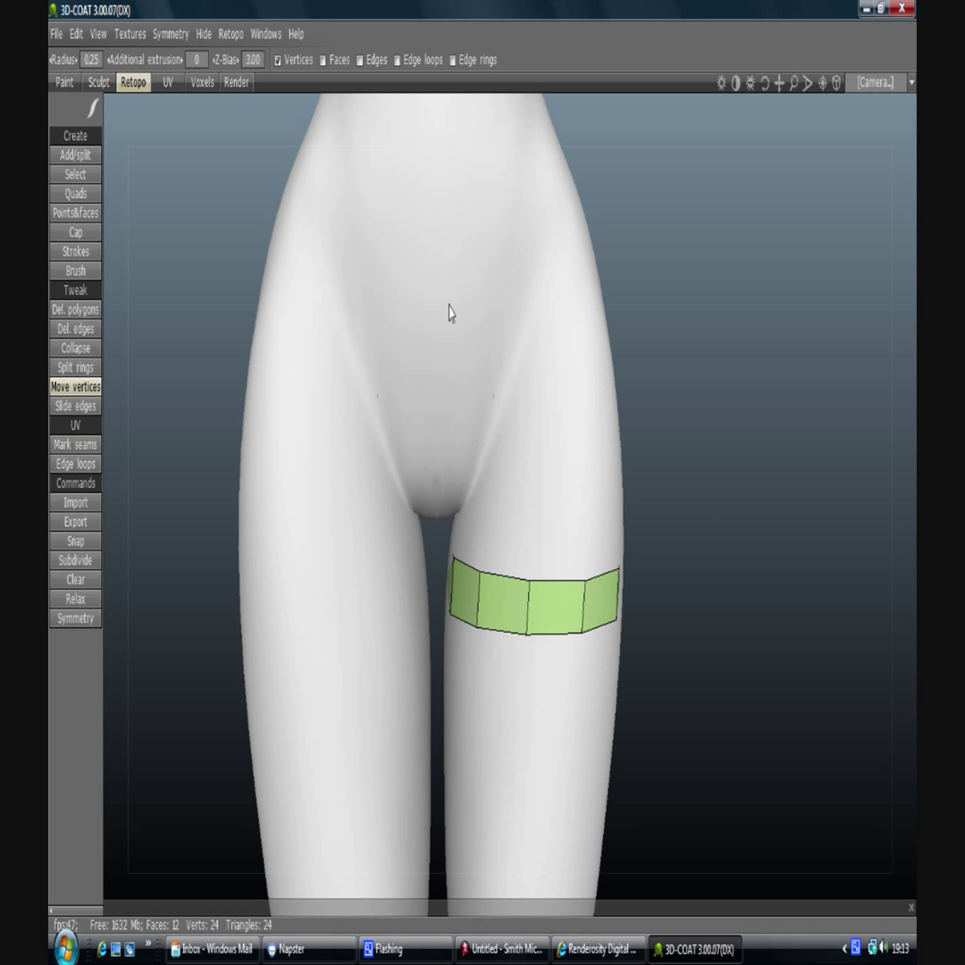
click(876, 82)
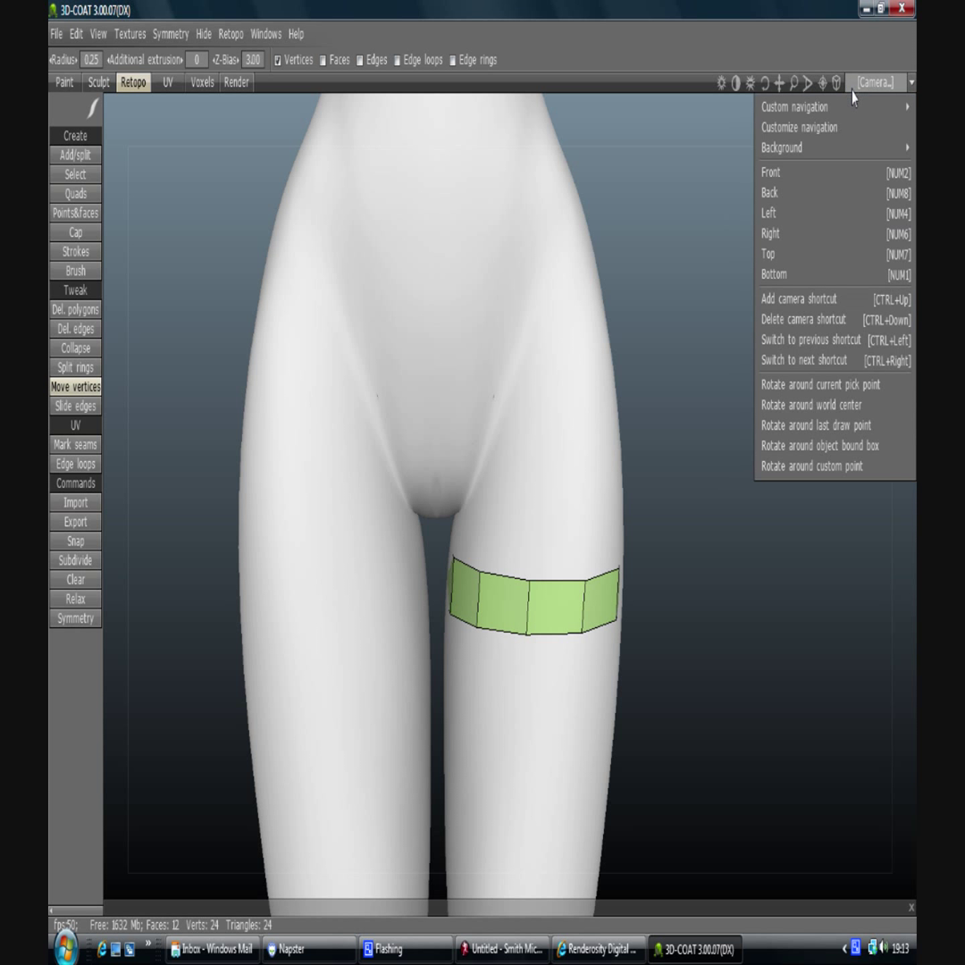
click(807, 183)
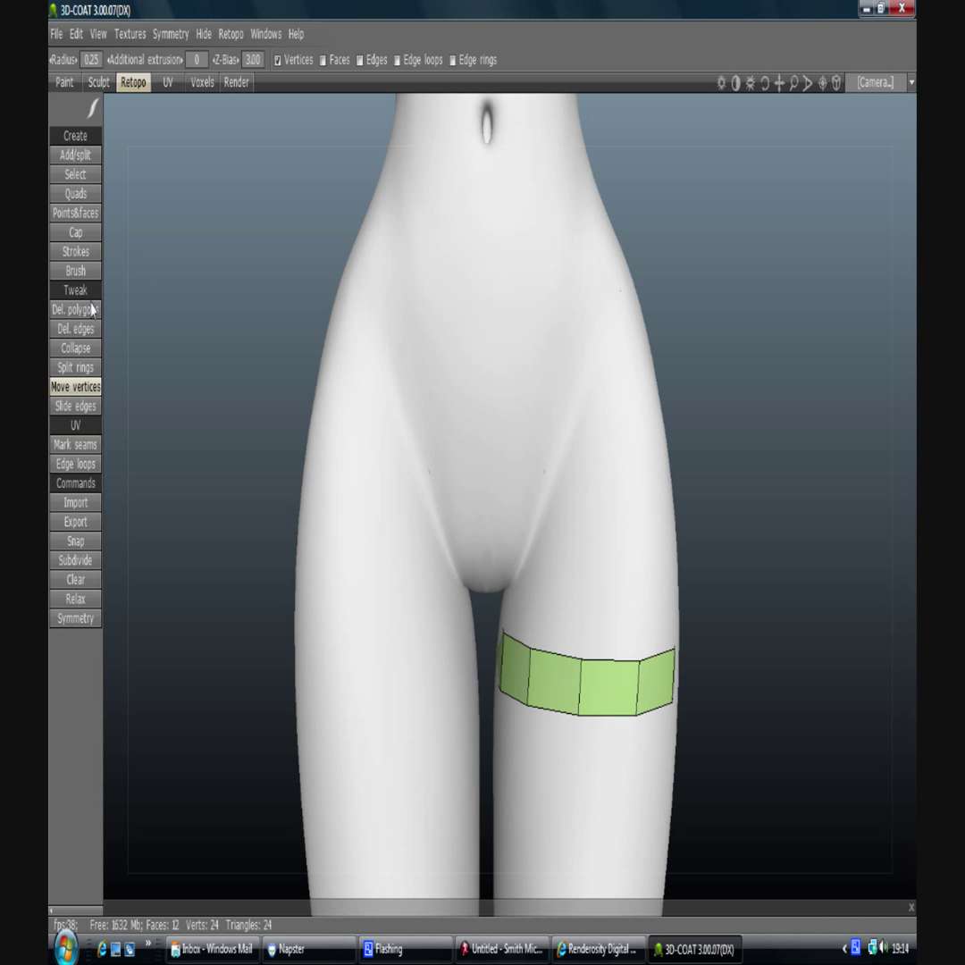
click(75, 213)
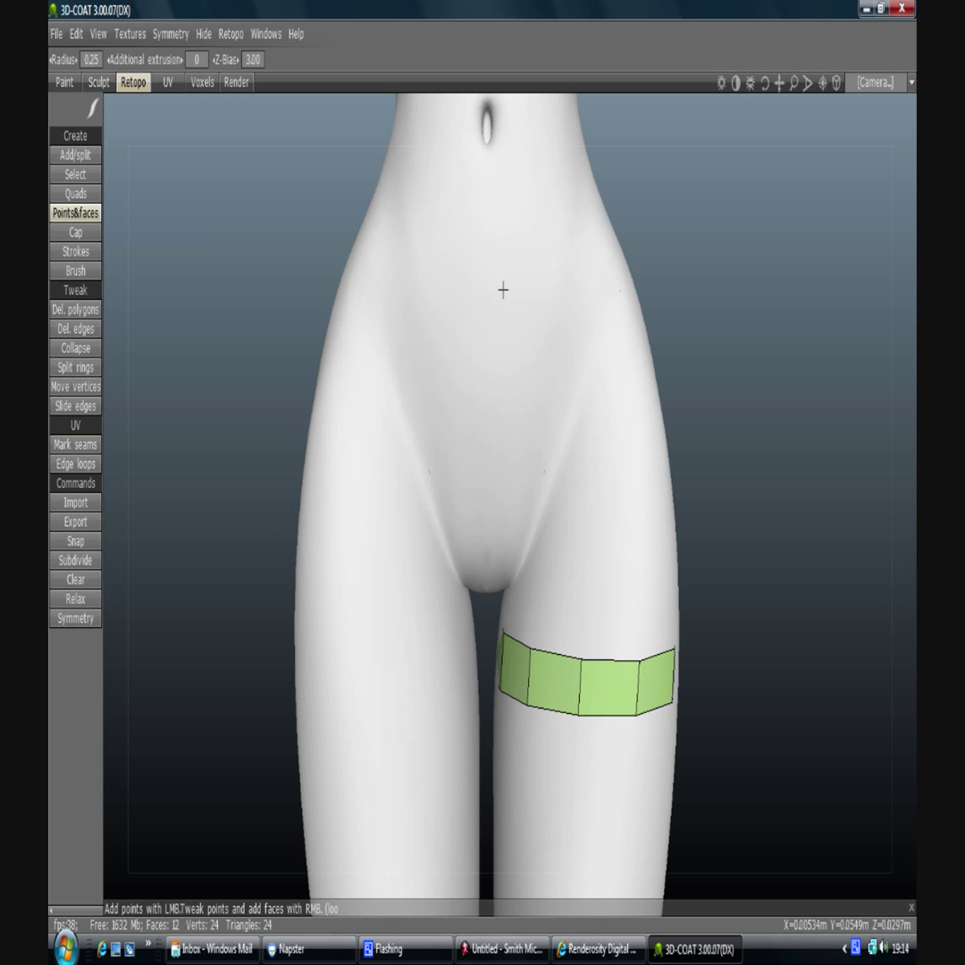
click(502, 335)
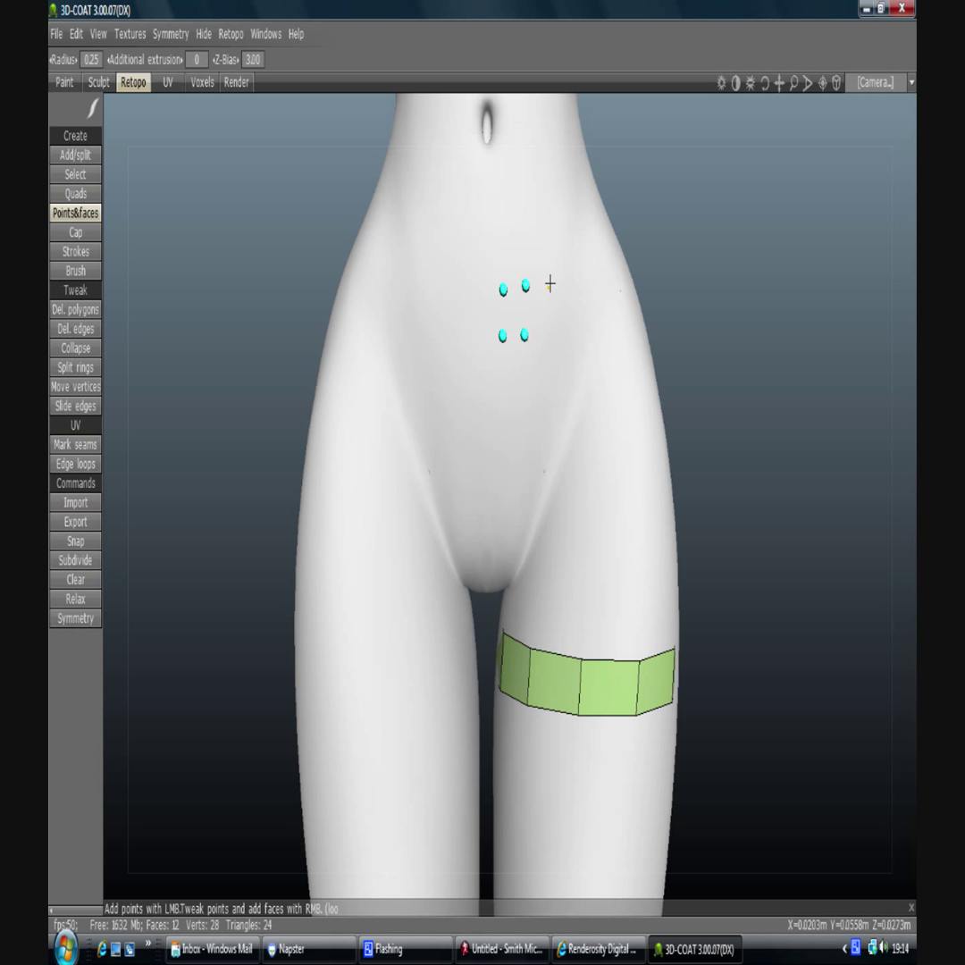
click(552, 279)
click(552, 337)
click(583, 275)
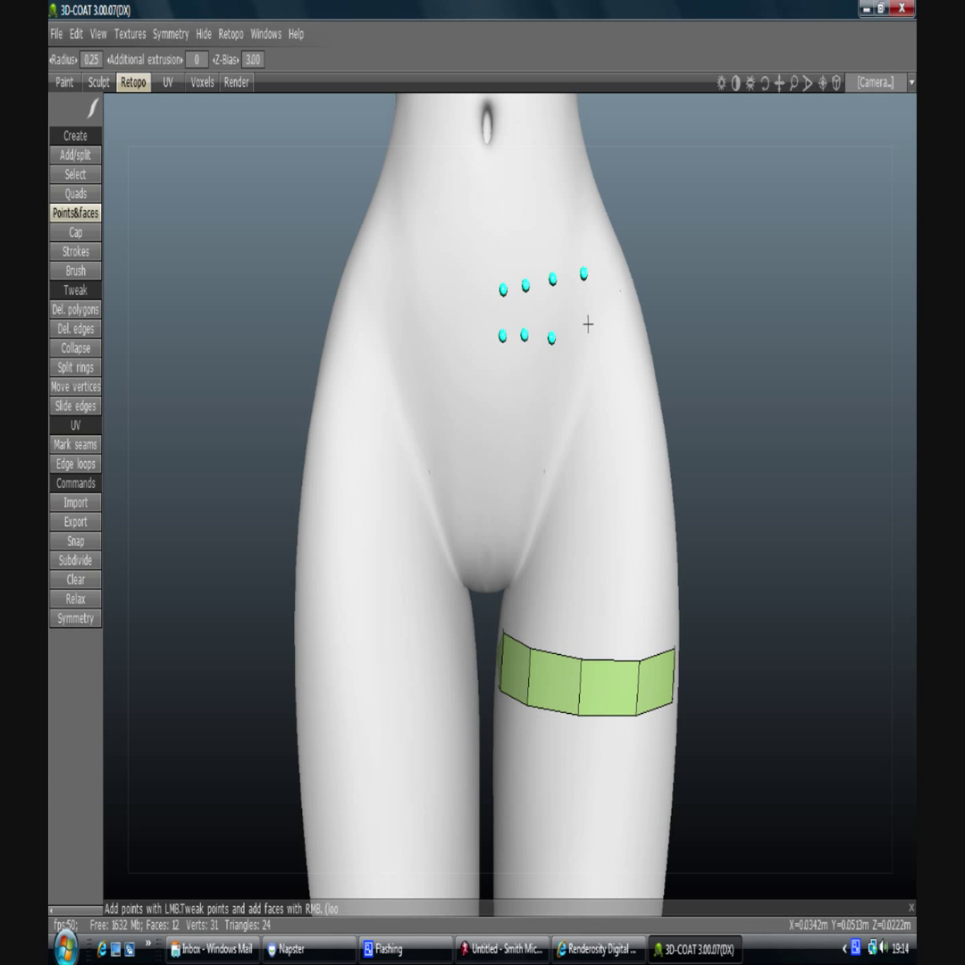
- Continue both rows of points around the figure's left hip and across the upper buttock to near the spine
drag(766, 87, 575, 265)
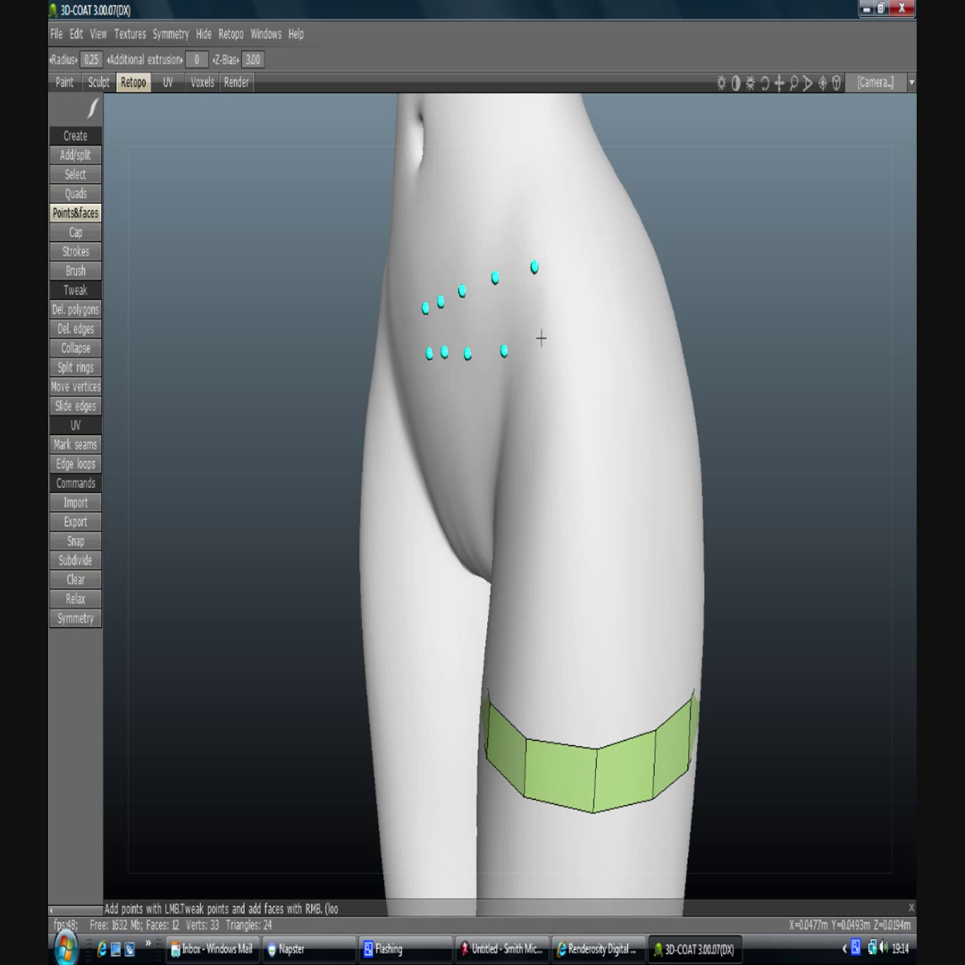
click(591, 326)
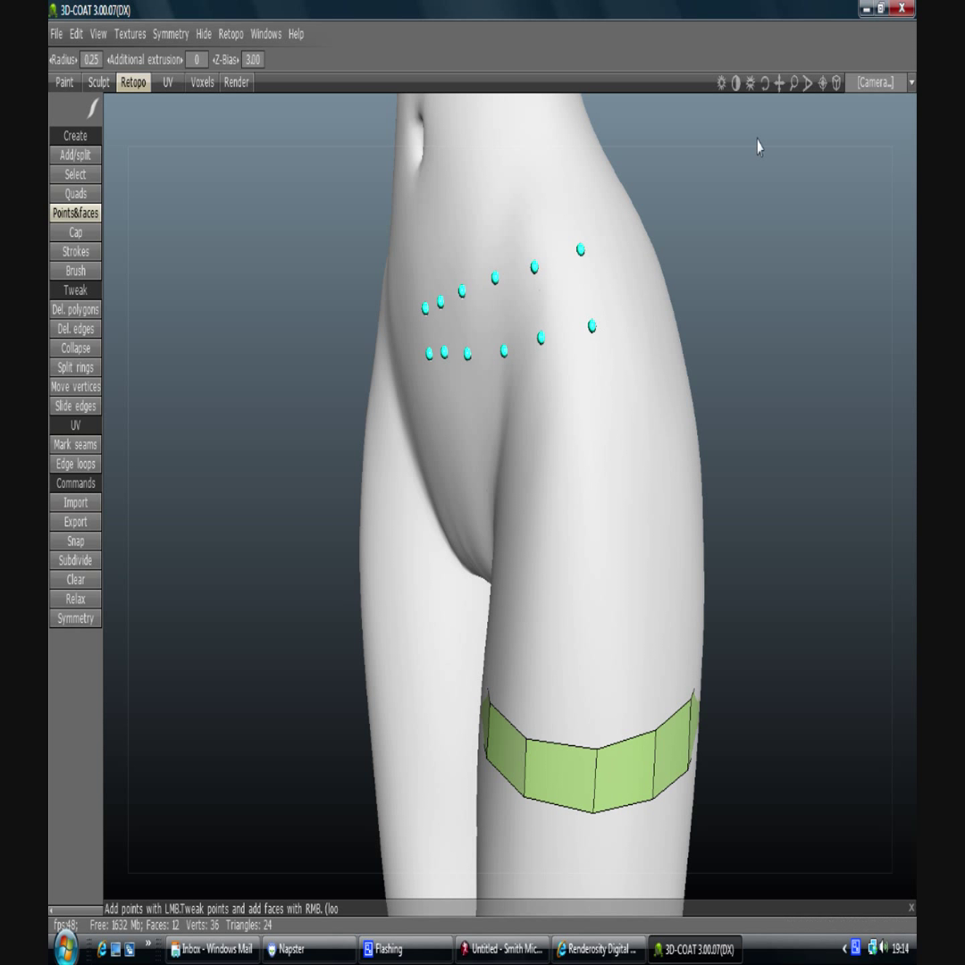
drag(767, 84, 638, 194)
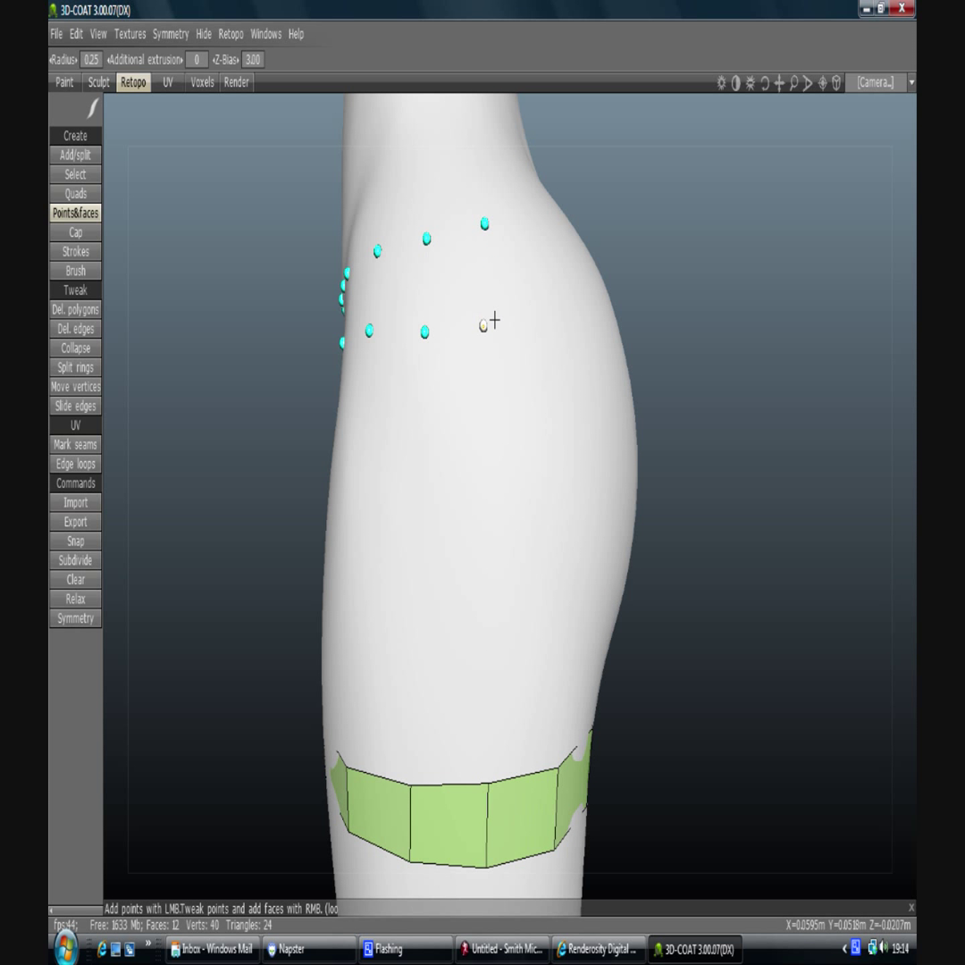
drag(764, 84, 747, 85)
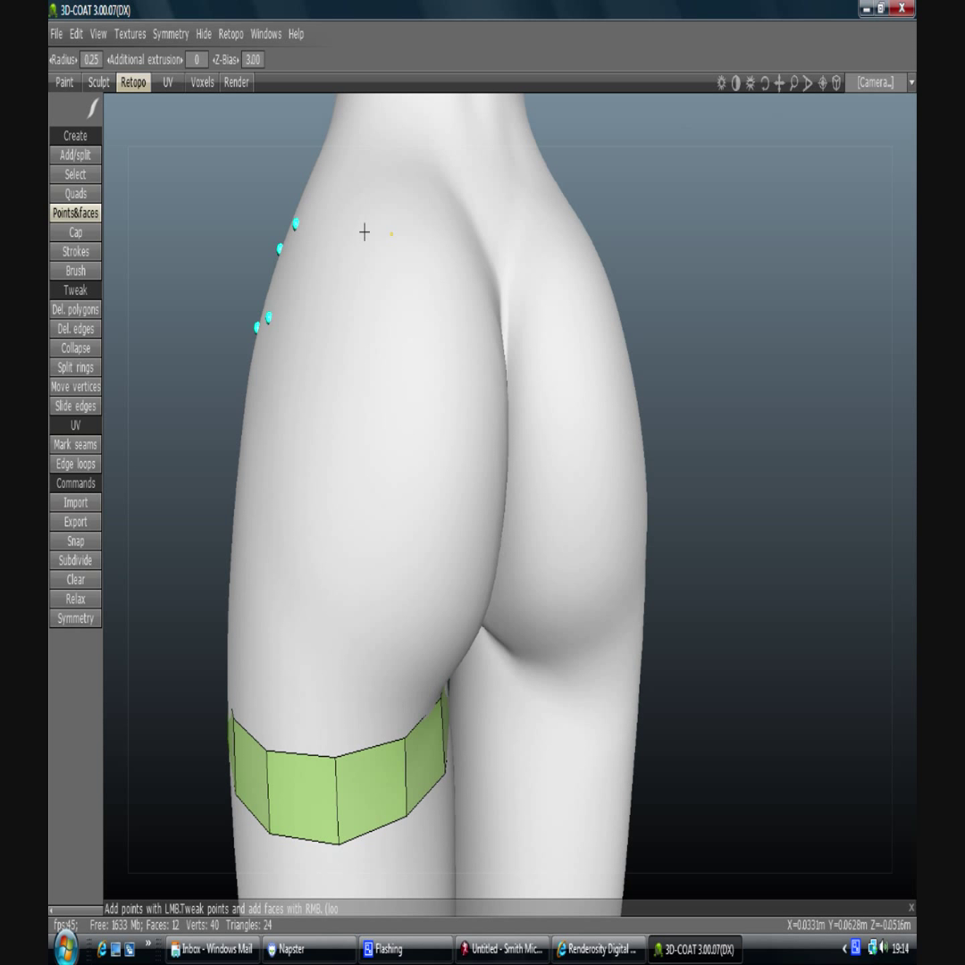
click(333, 216)
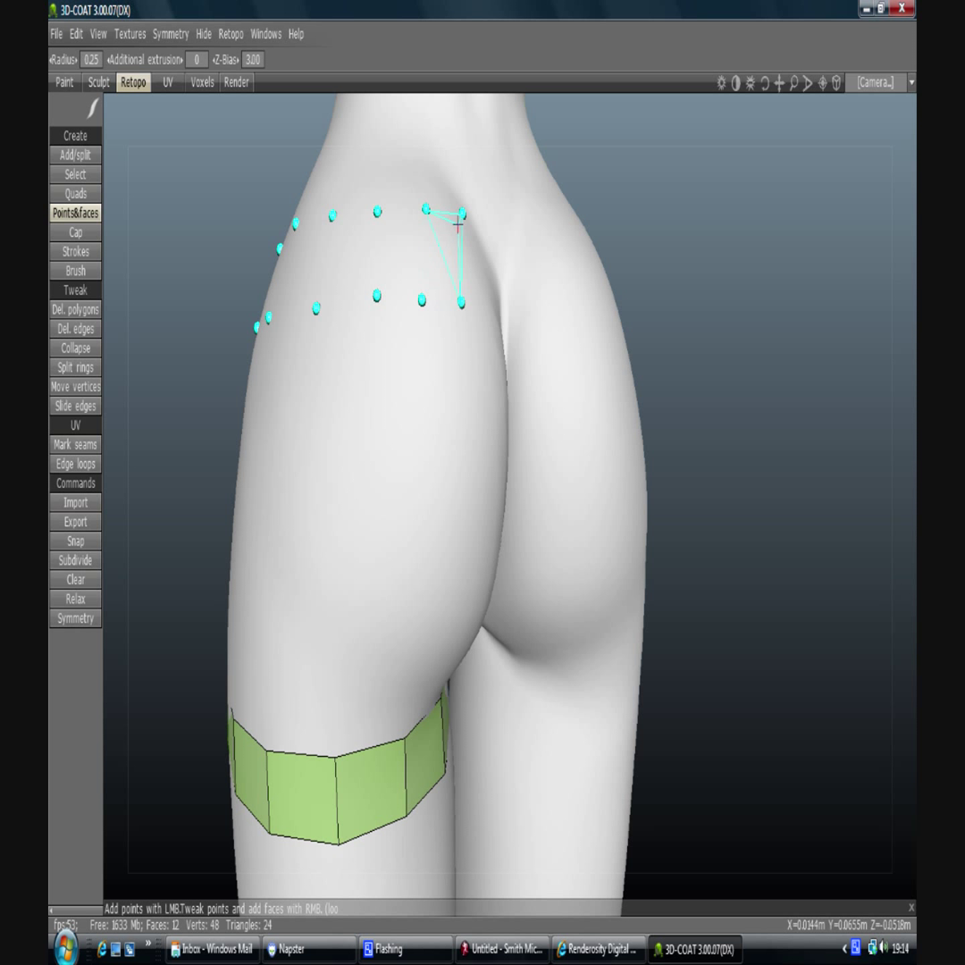
- Undo the triangular face near the spine and fill the point rows across the upper buttock with quad faces
right_click(457, 226)
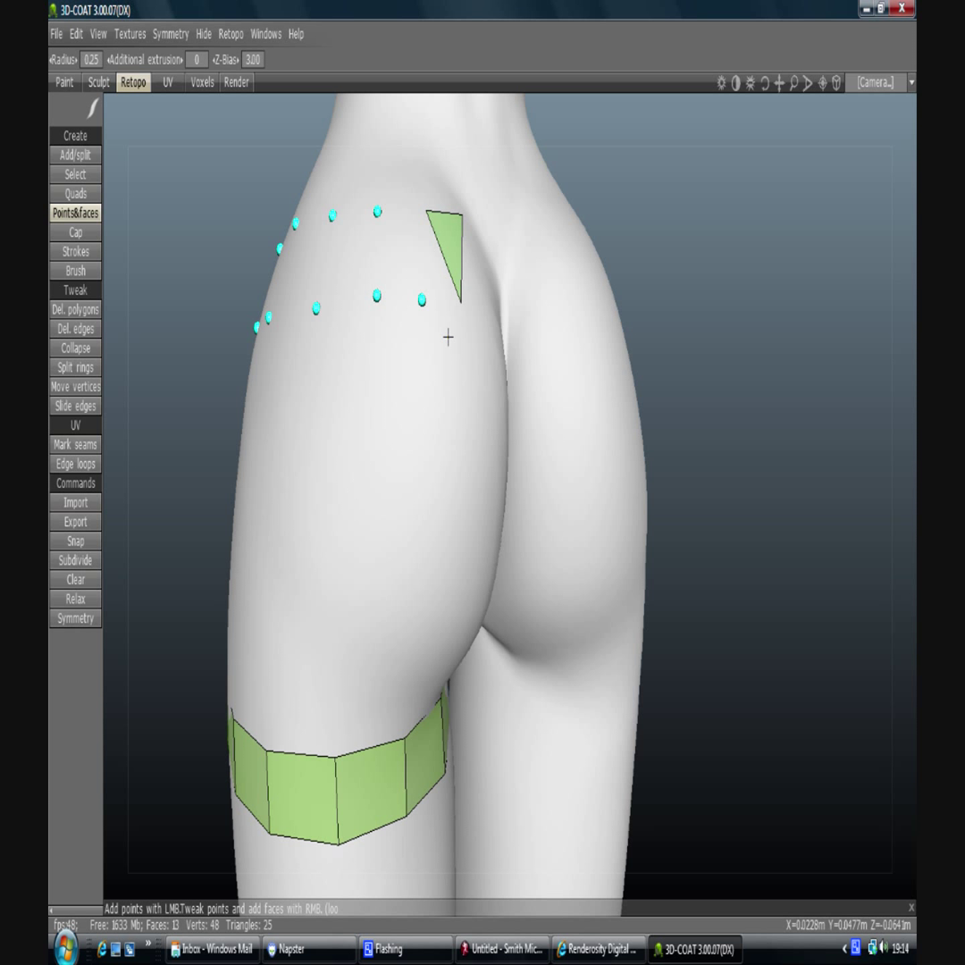
key(ctrl+z)
right_click(446, 252)
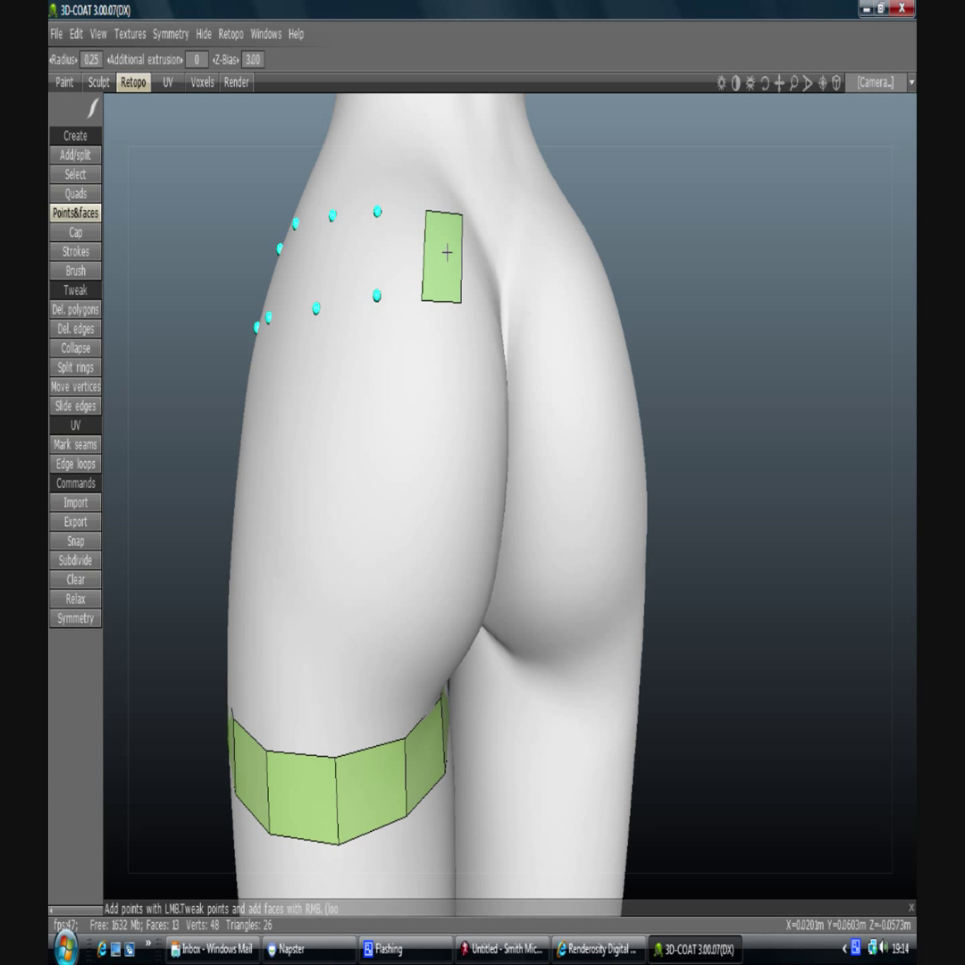
right_click(393, 252)
right_click(358, 249)
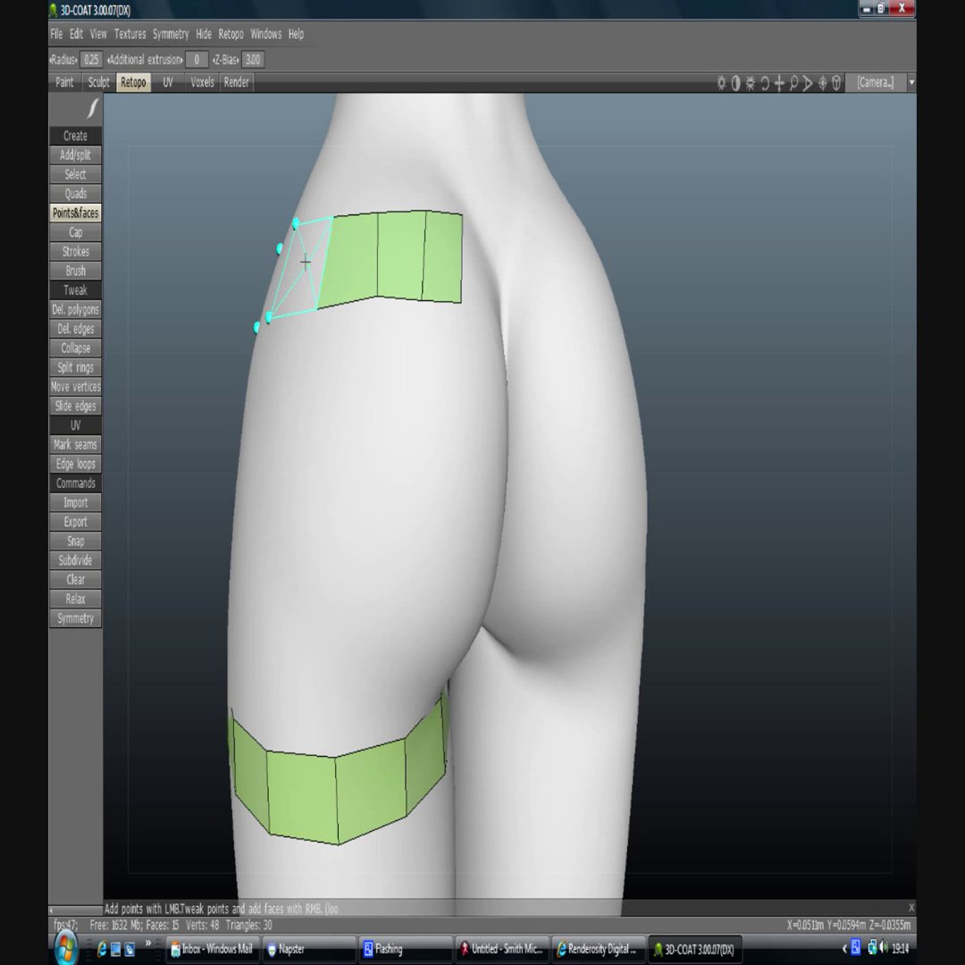
right_click(303, 262)
- Fill the remaining point pairs with quad faces around the hip to the centre of the lower abdomen
drag(761, 83, 772, 84)
right_click(582, 296)
right_click(546, 289)
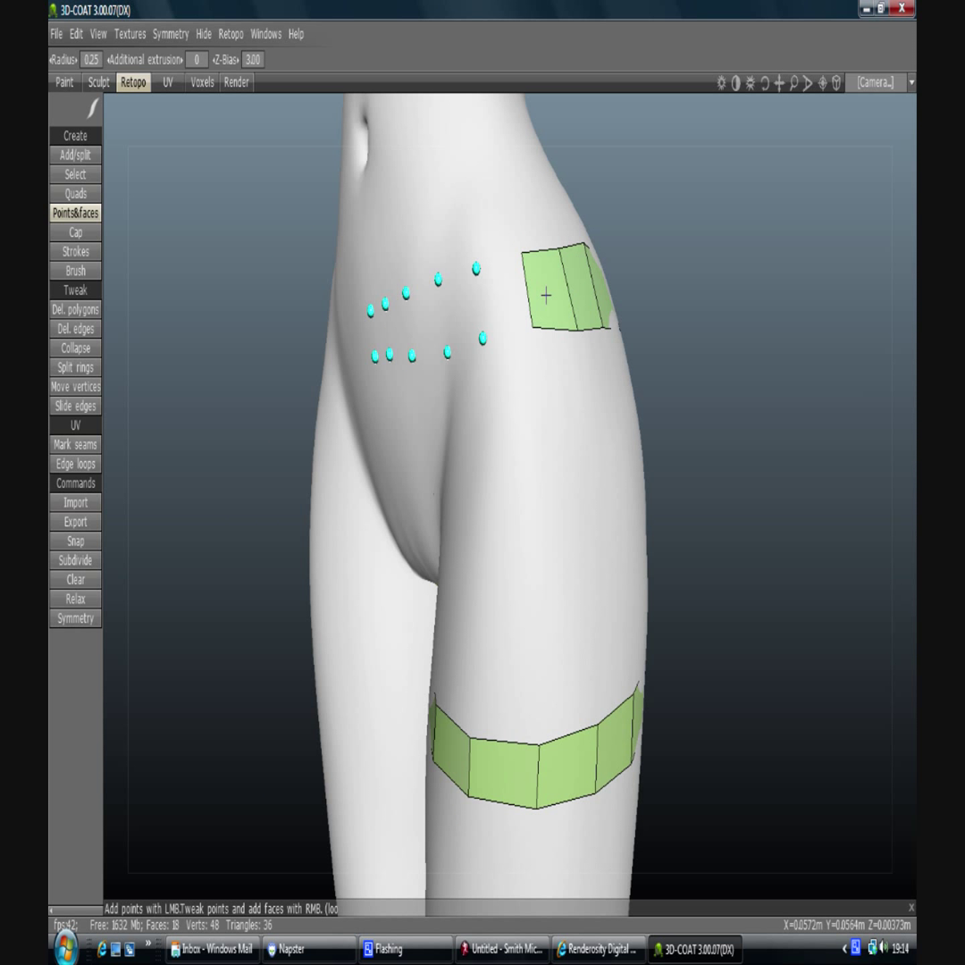
right_click(504, 300)
right_click(461, 311)
right_click(428, 322)
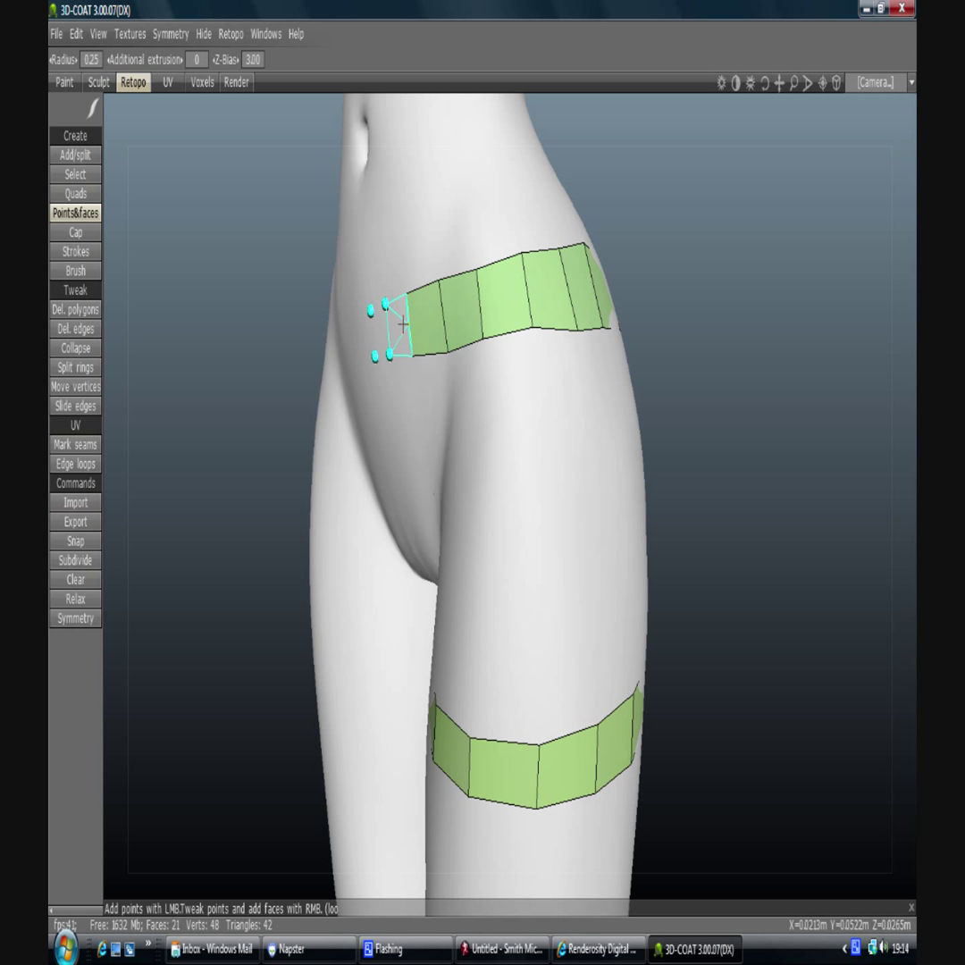
right_click(398, 323)
right_click(382, 327)
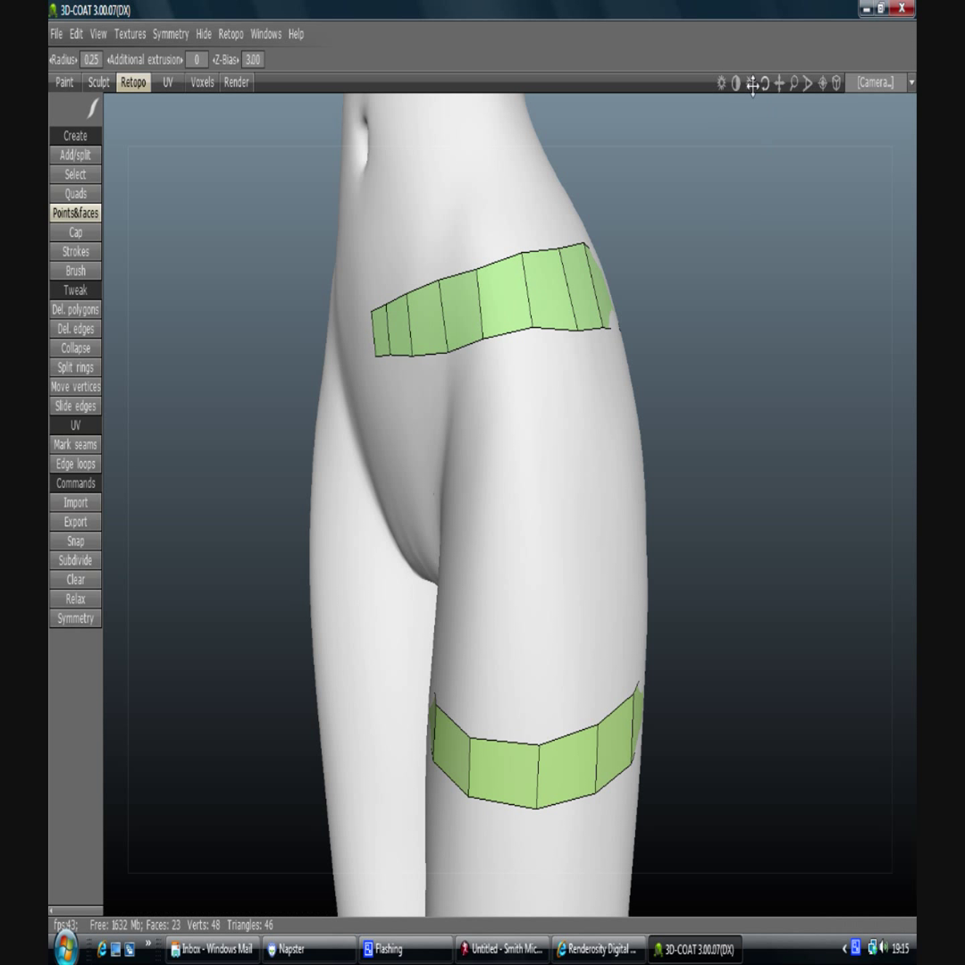
- Move the hip band's vertices along the front and side to even out its upper and lower borders
mouse_move(752, 83)
mouse_down()
mouse_move(742, 85)
mouse_move(762, 94)
mouse_up()
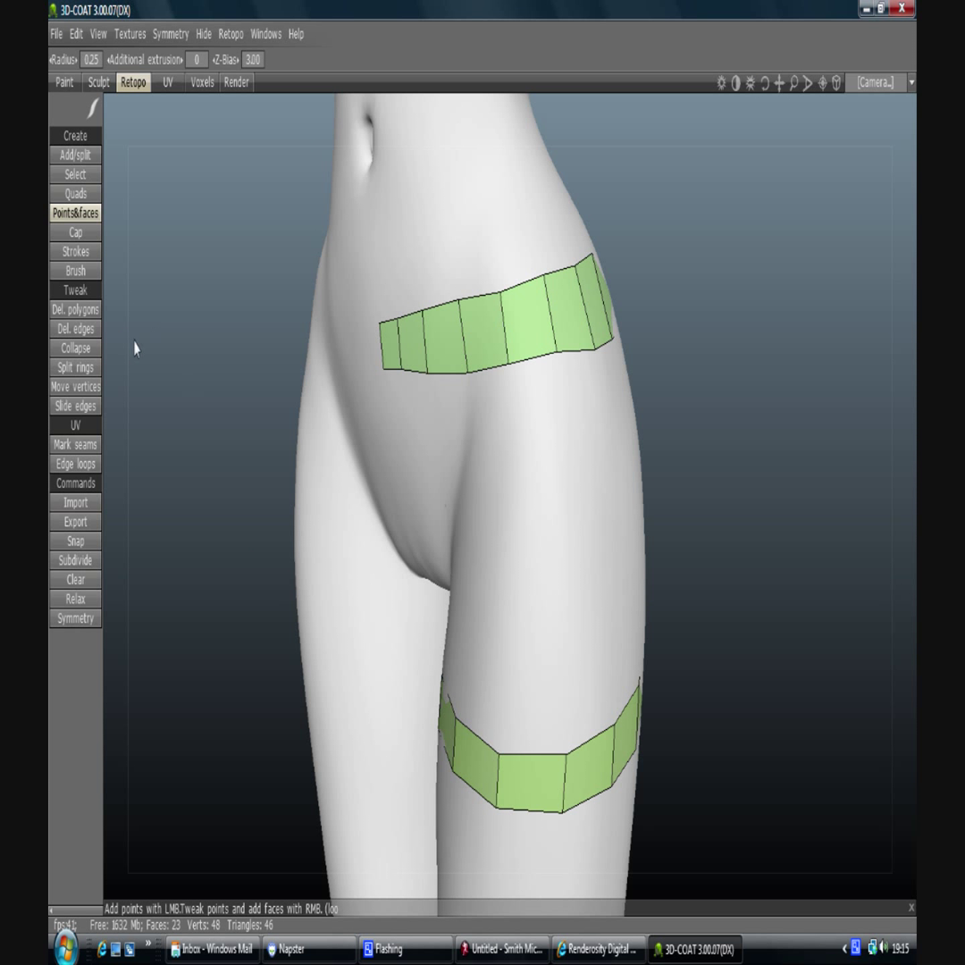
click(75, 386)
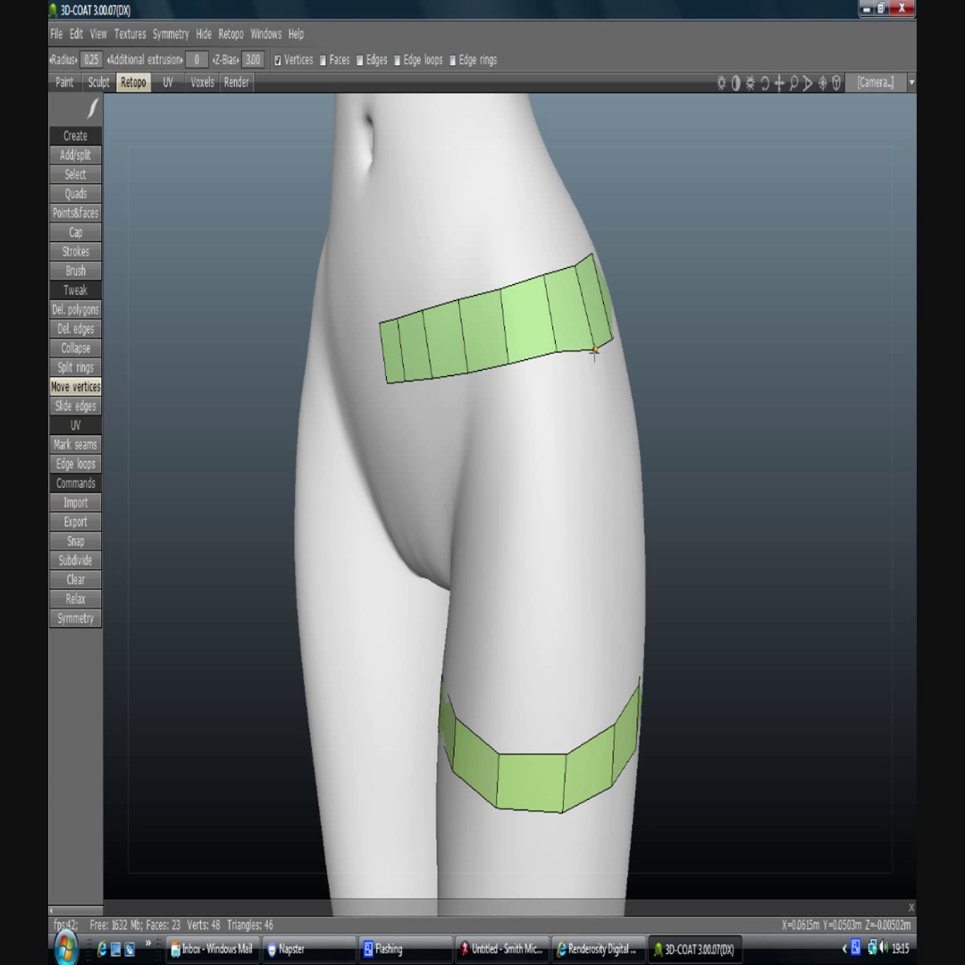
drag(765, 83, 768, 86)
drag(479, 244, 478, 254)
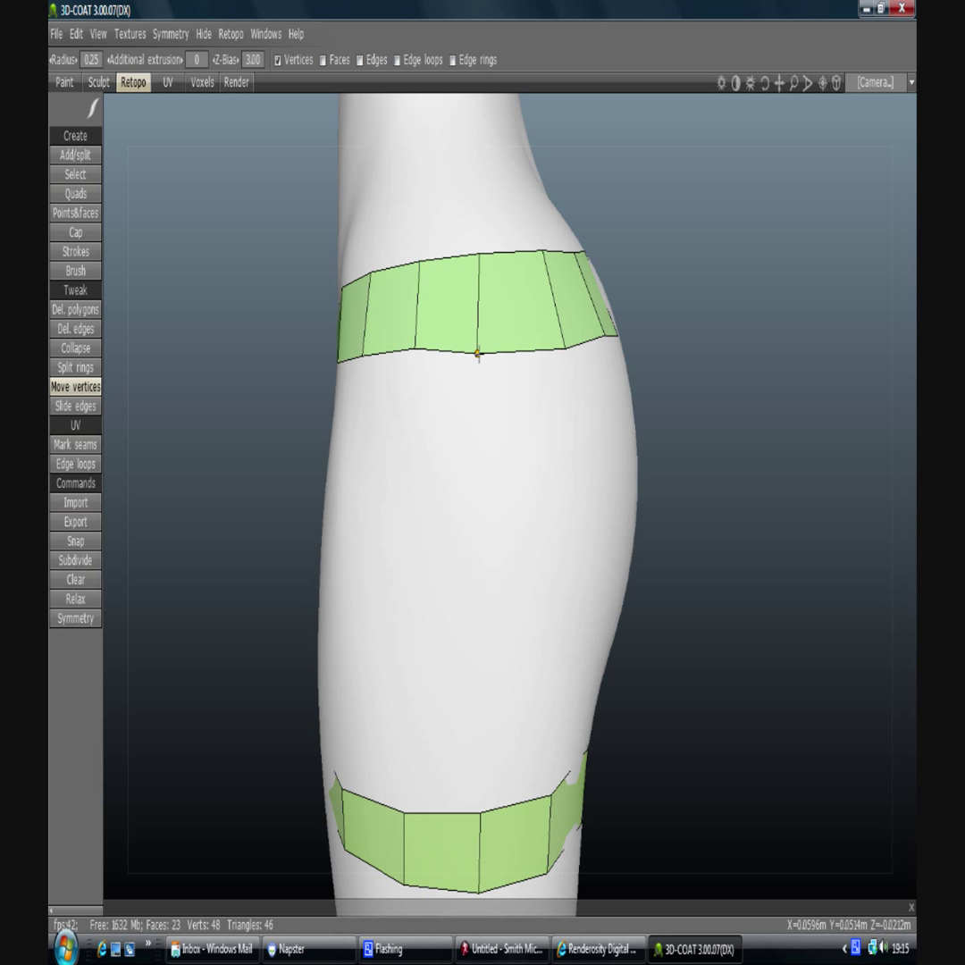
drag(478, 354, 479, 343)
drag(564, 349, 557, 333)
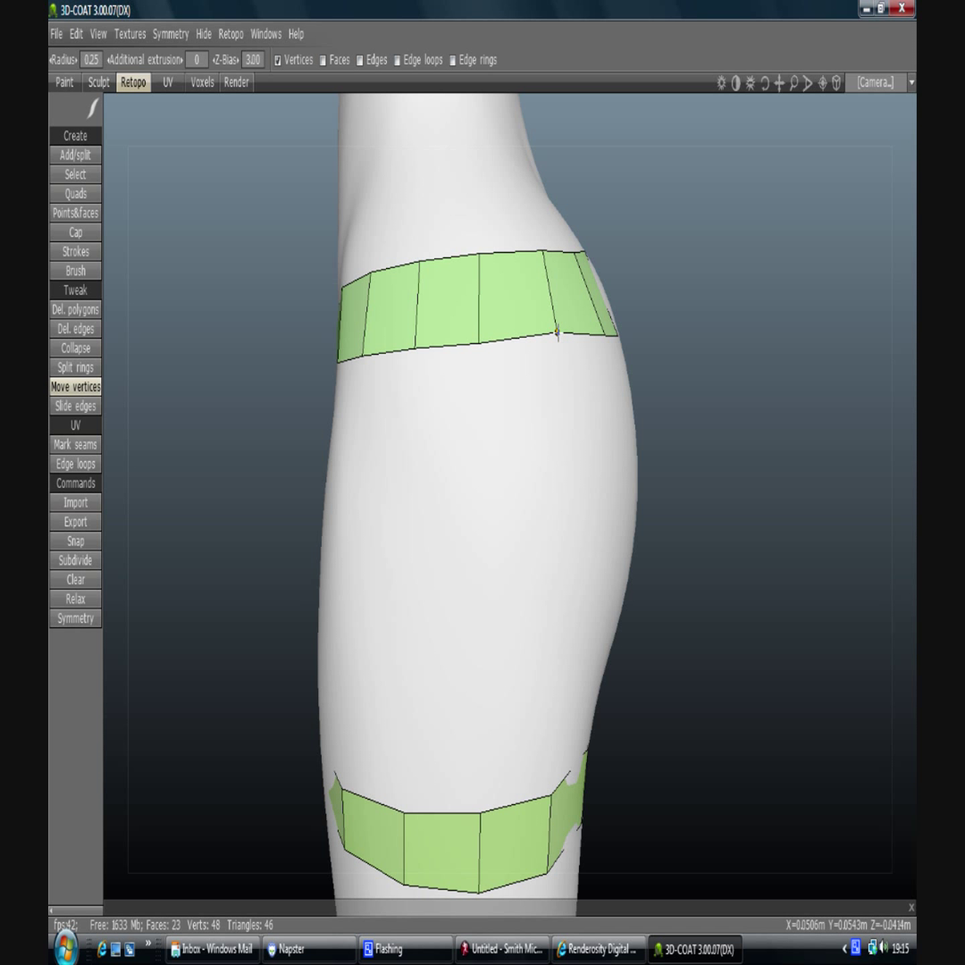
- Raise the hip band's lower vertices at the back to straighten its border across the buttock
drag(768, 89, 800, 93)
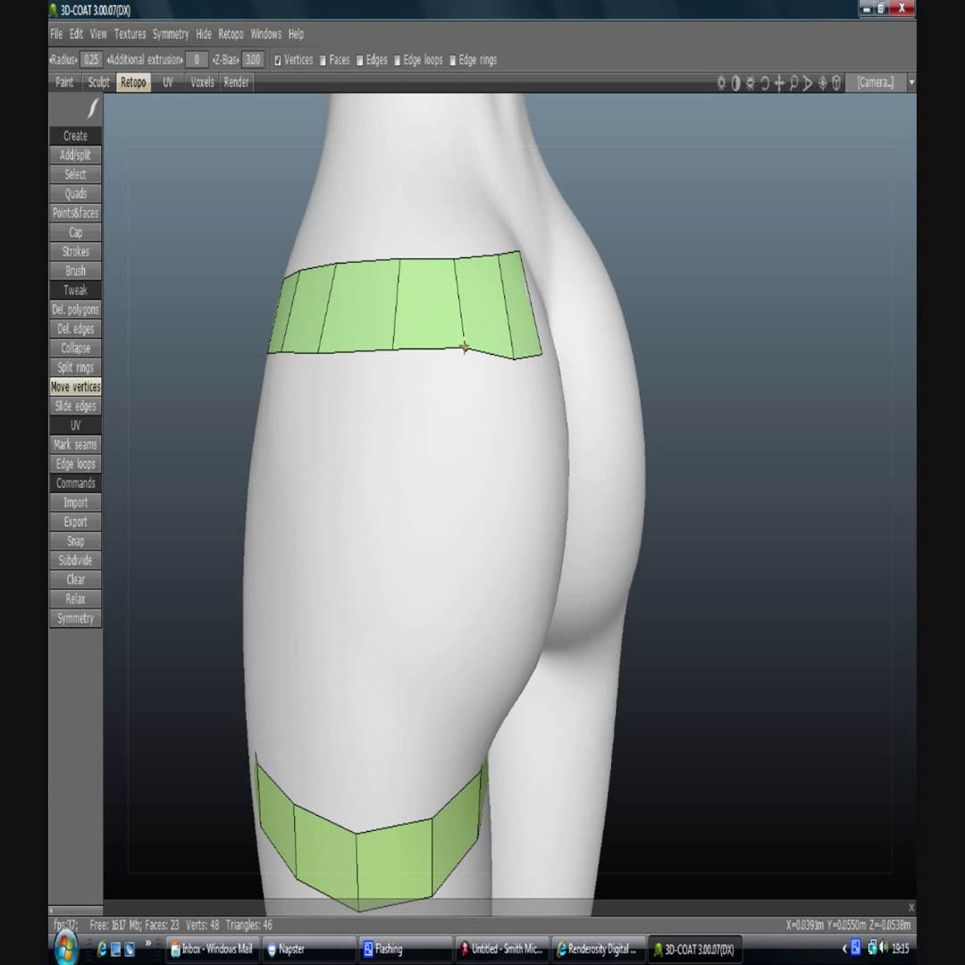
drag(513, 358, 543, 344)
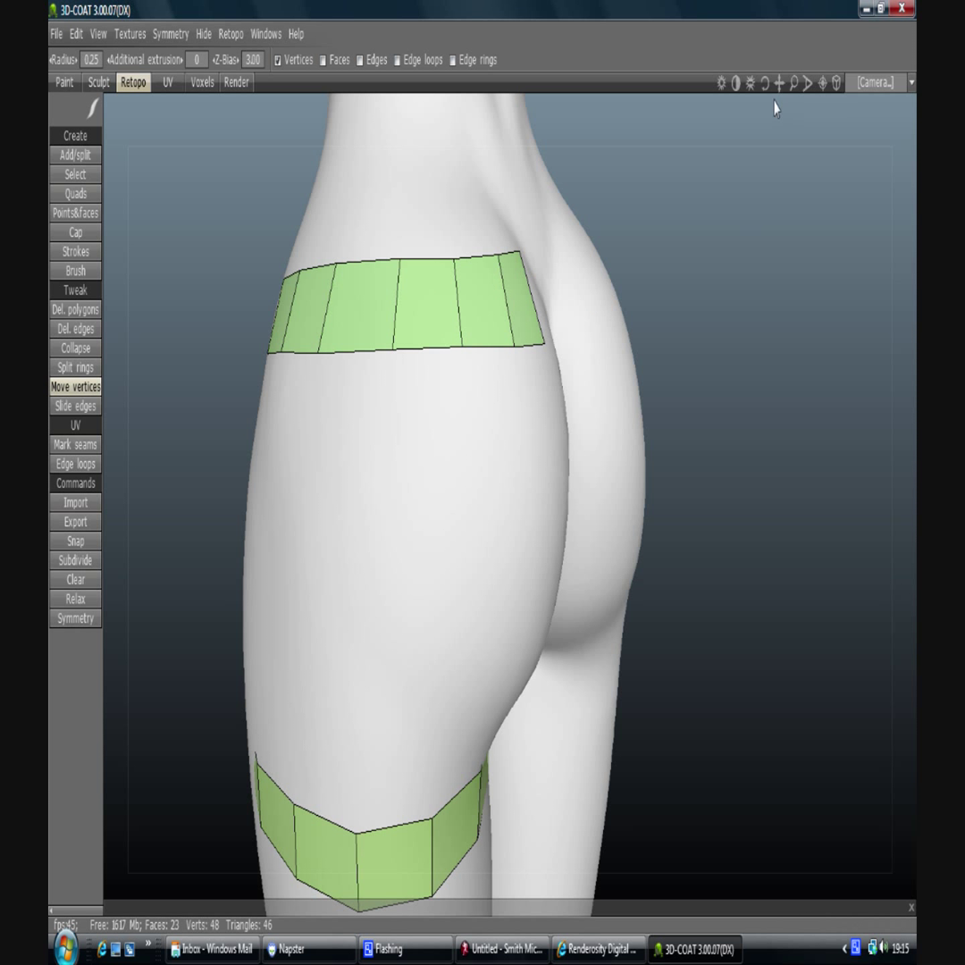
drag(764, 84, 751, 138)
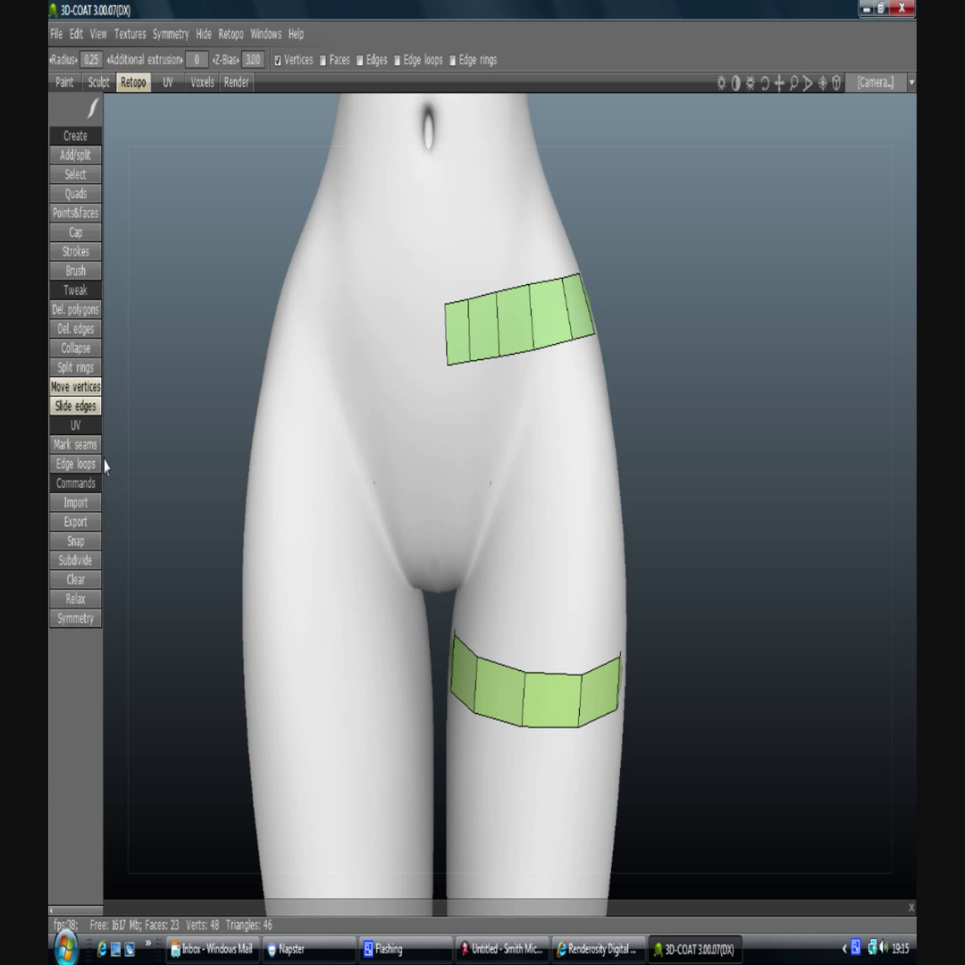
- Build a five-quad strip with Strokes along the body's centre front, joining the hip band to the inner edge of the thigh band
click(75, 253)
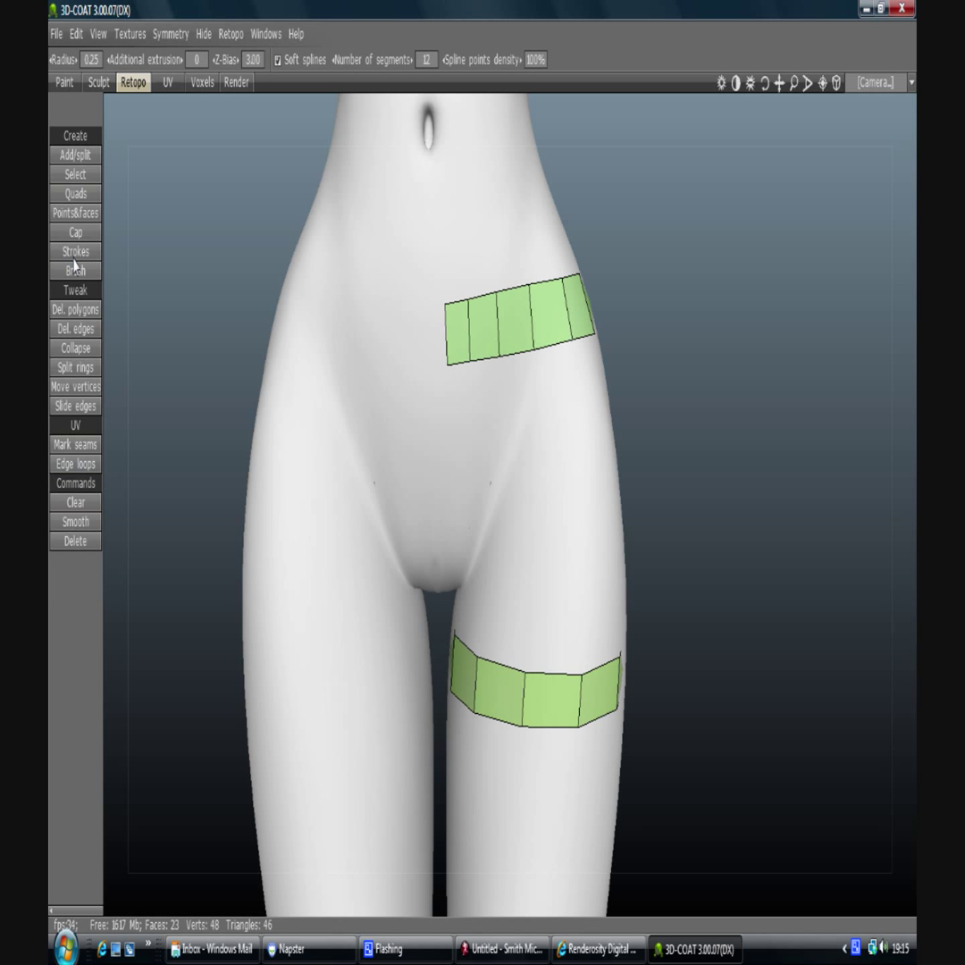
drag(470, 361, 478, 674)
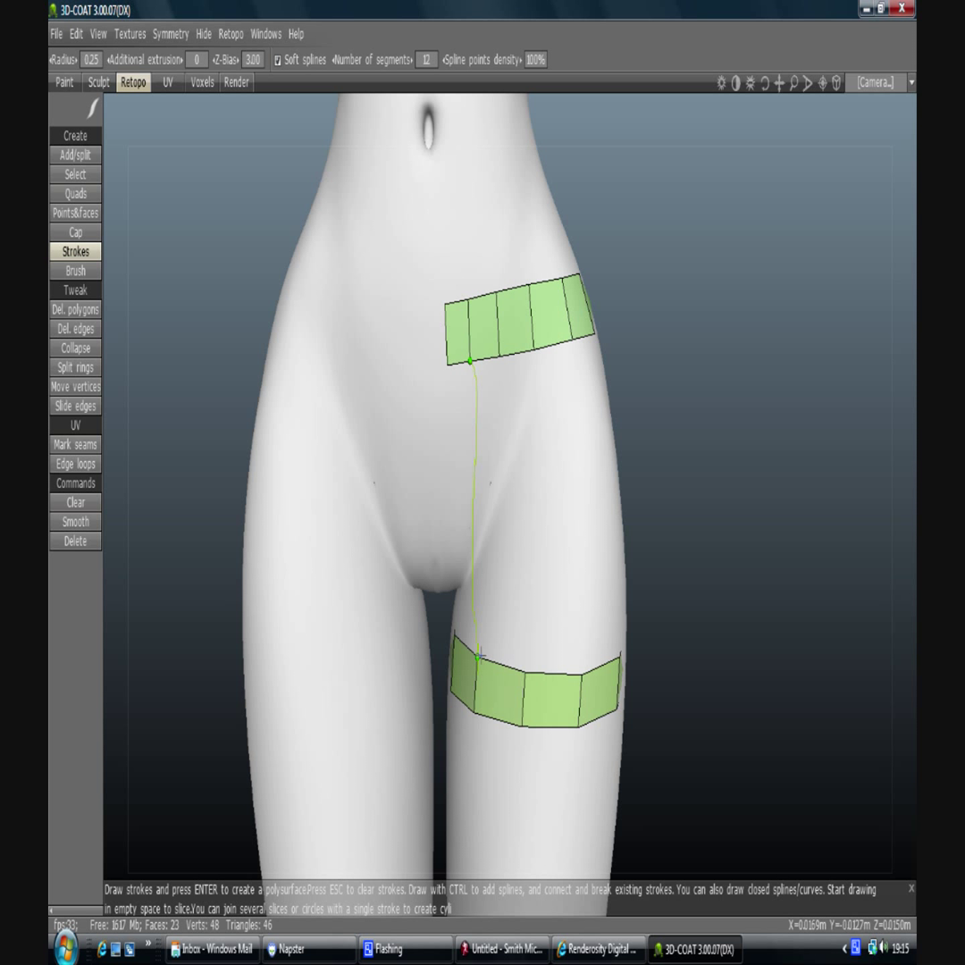
drag(449, 367, 453, 638)
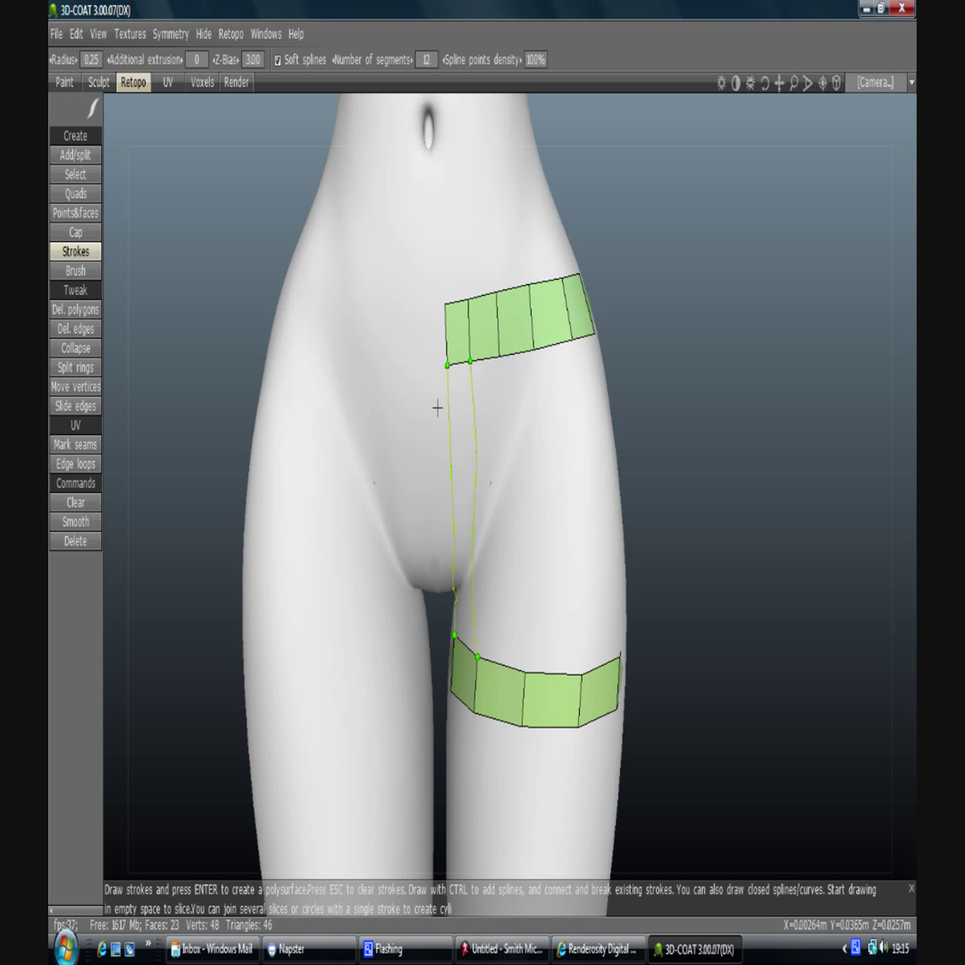
drag(450, 470, 497, 469)
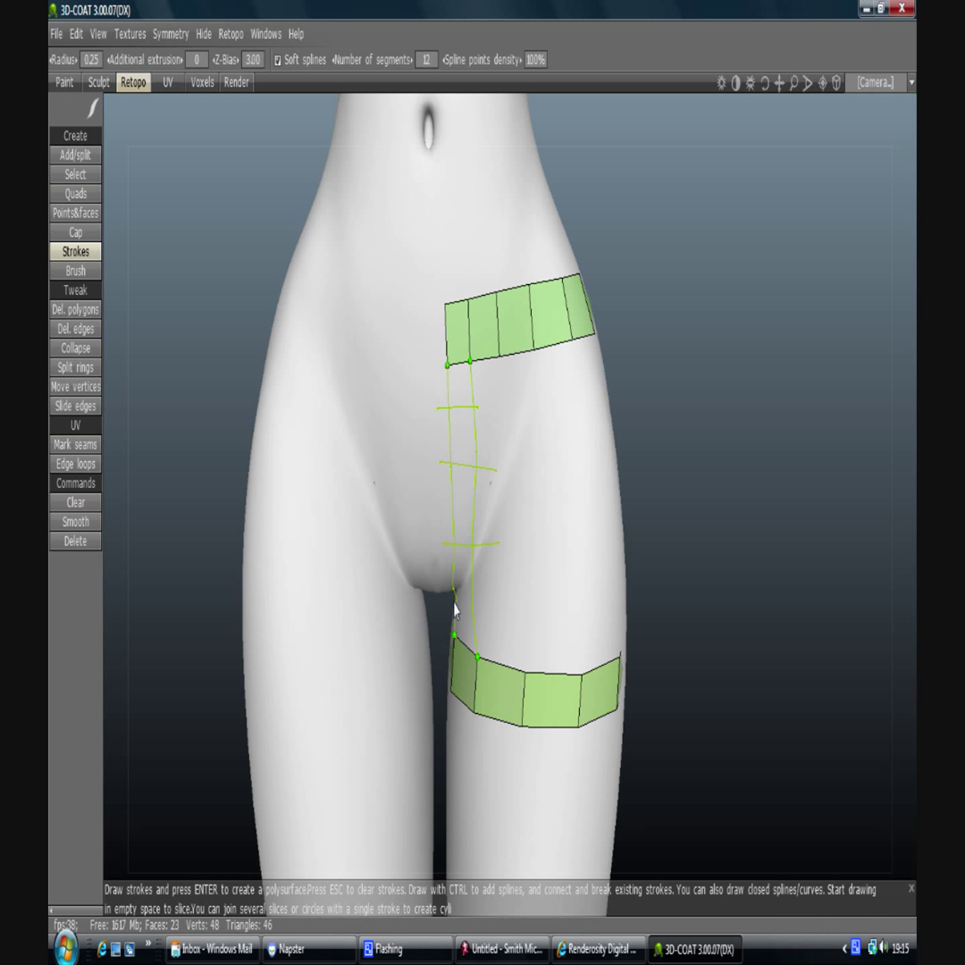
drag(453, 603, 489, 597)
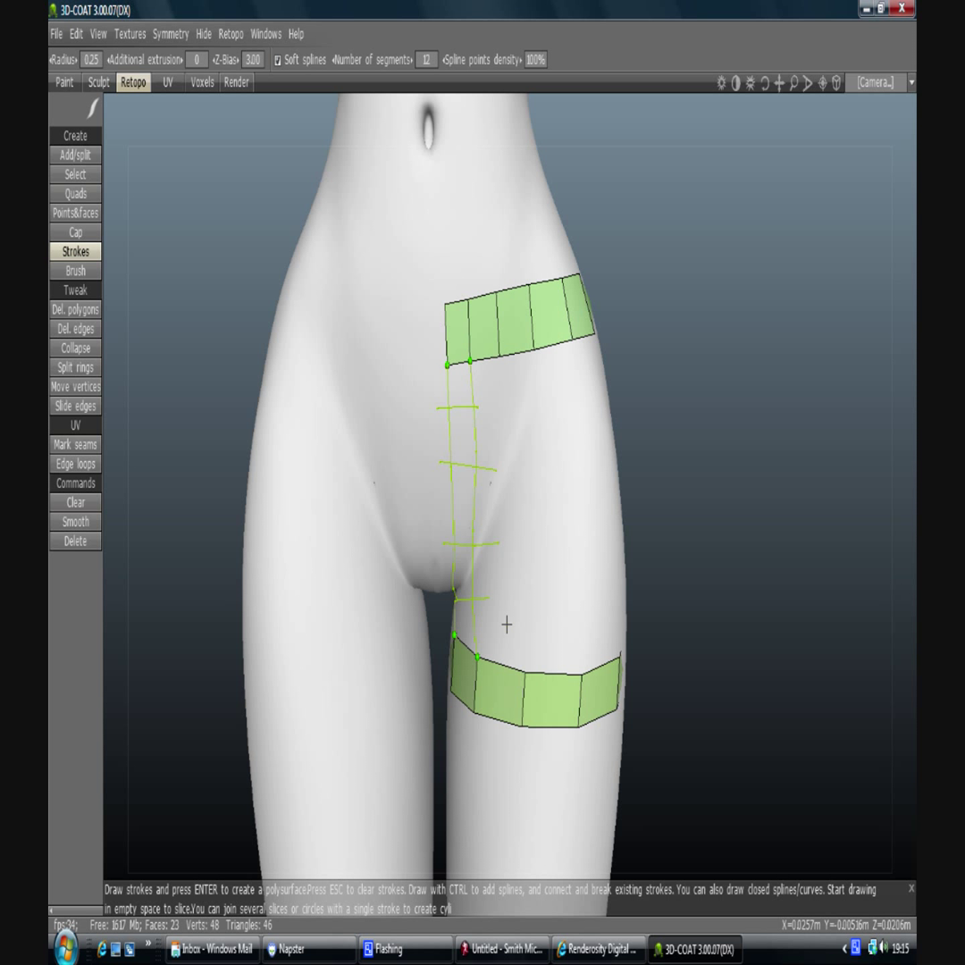
key(Return)
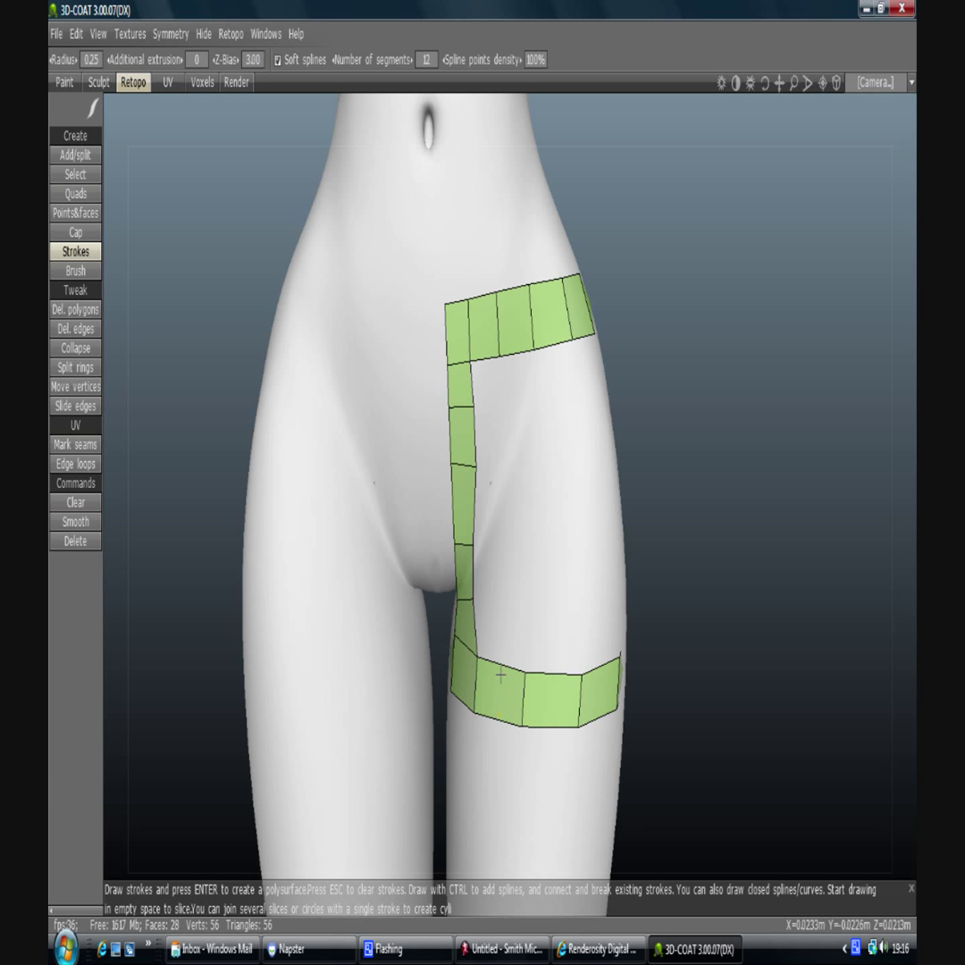
- Split the thigh band's second front face and build a second stroke-based quad strip beside the centre strip, up to the hip band
click(75, 367)
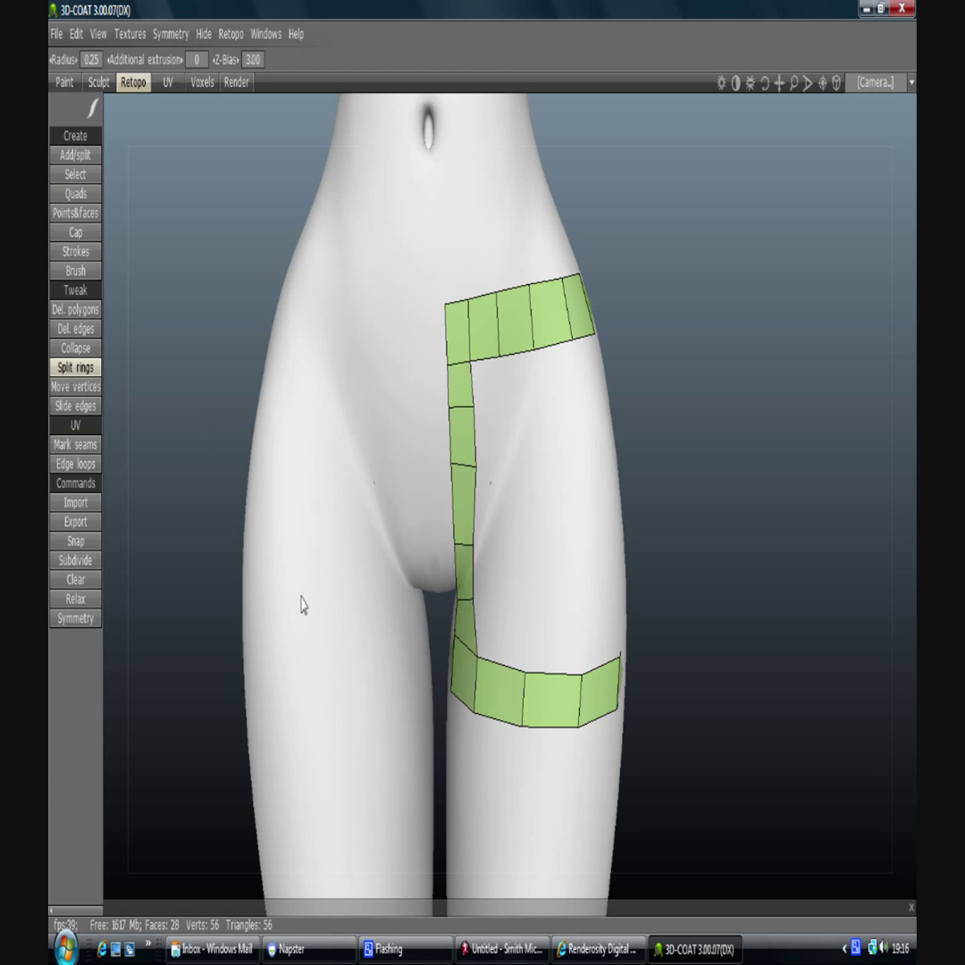
click(497, 688)
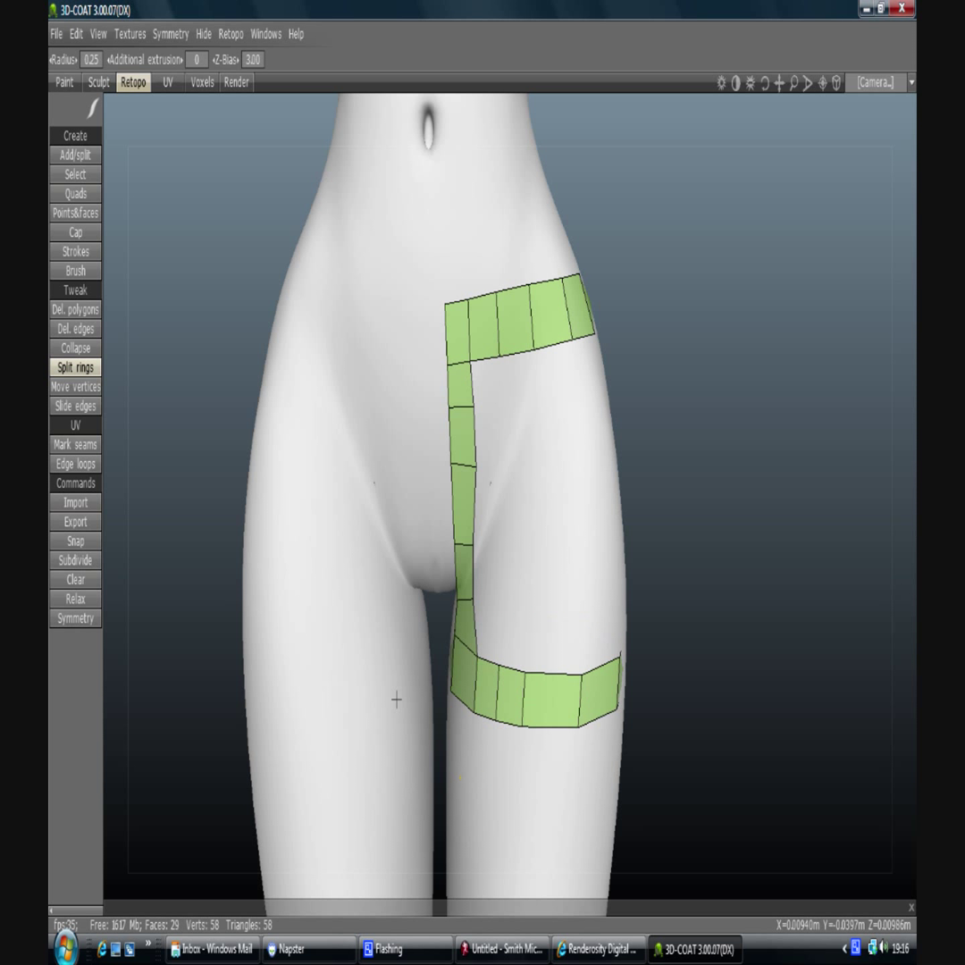
click(79, 252)
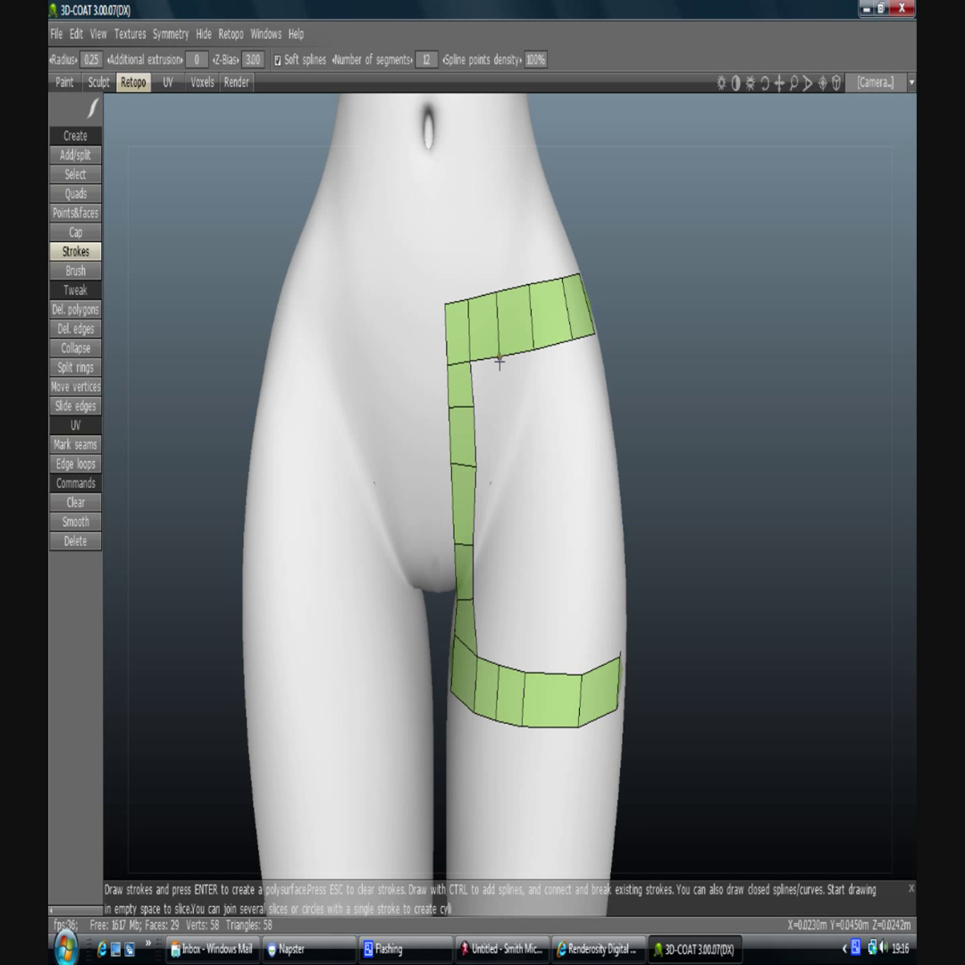
mouse_move(499, 361)
mouse_down()
mouse_move(508, 586)
mouse_move(499, 665)
mouse_up()
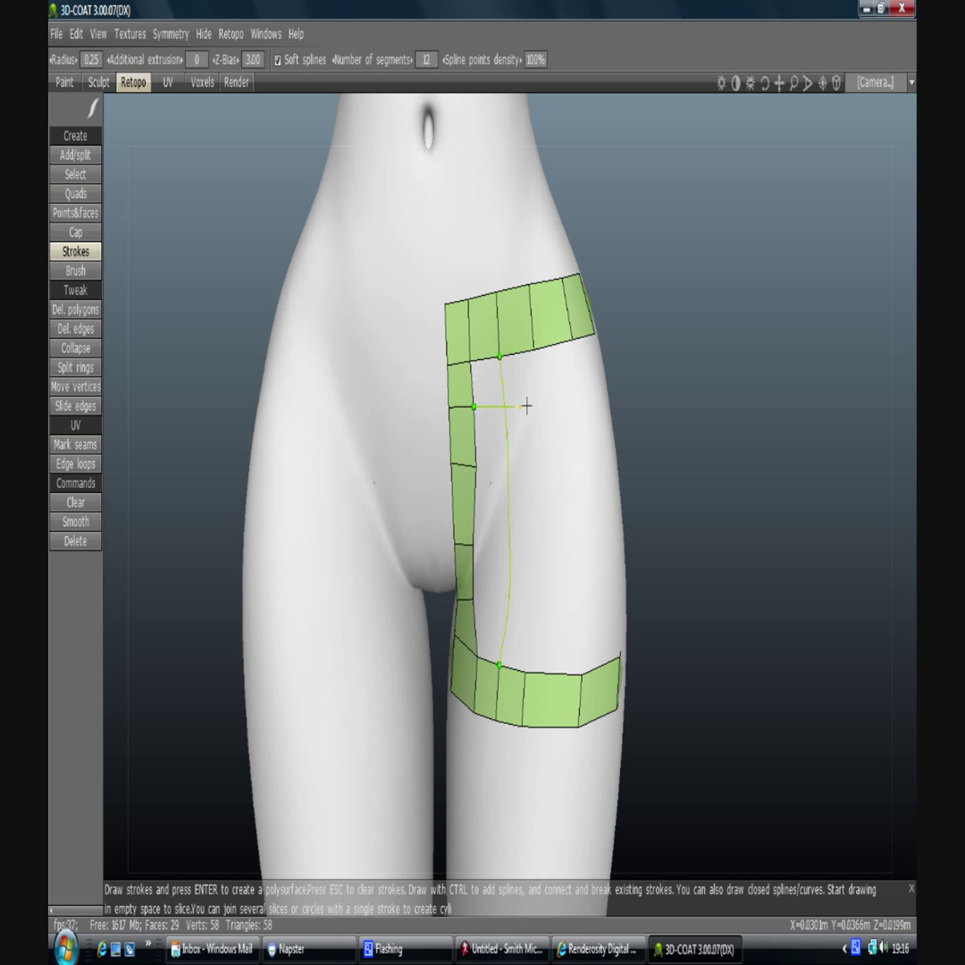
drag(528, 406, 526, 459)
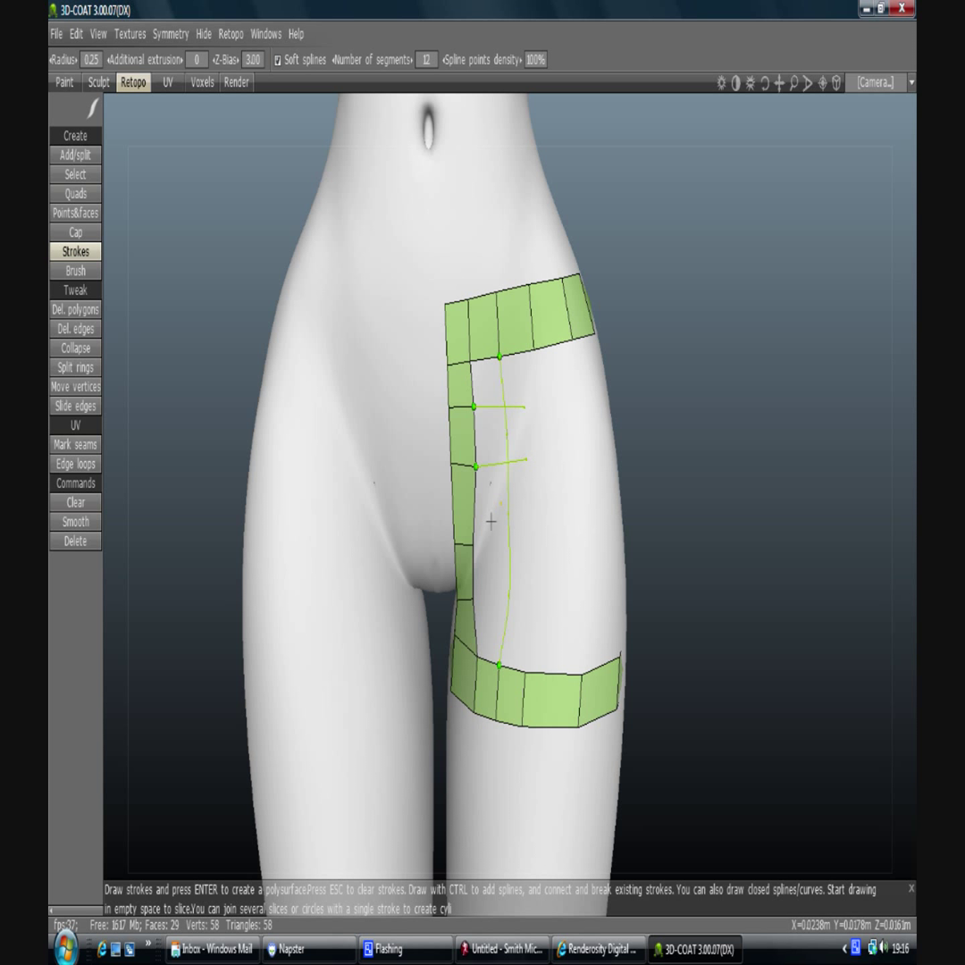
drag(474, 545, 526, 547)
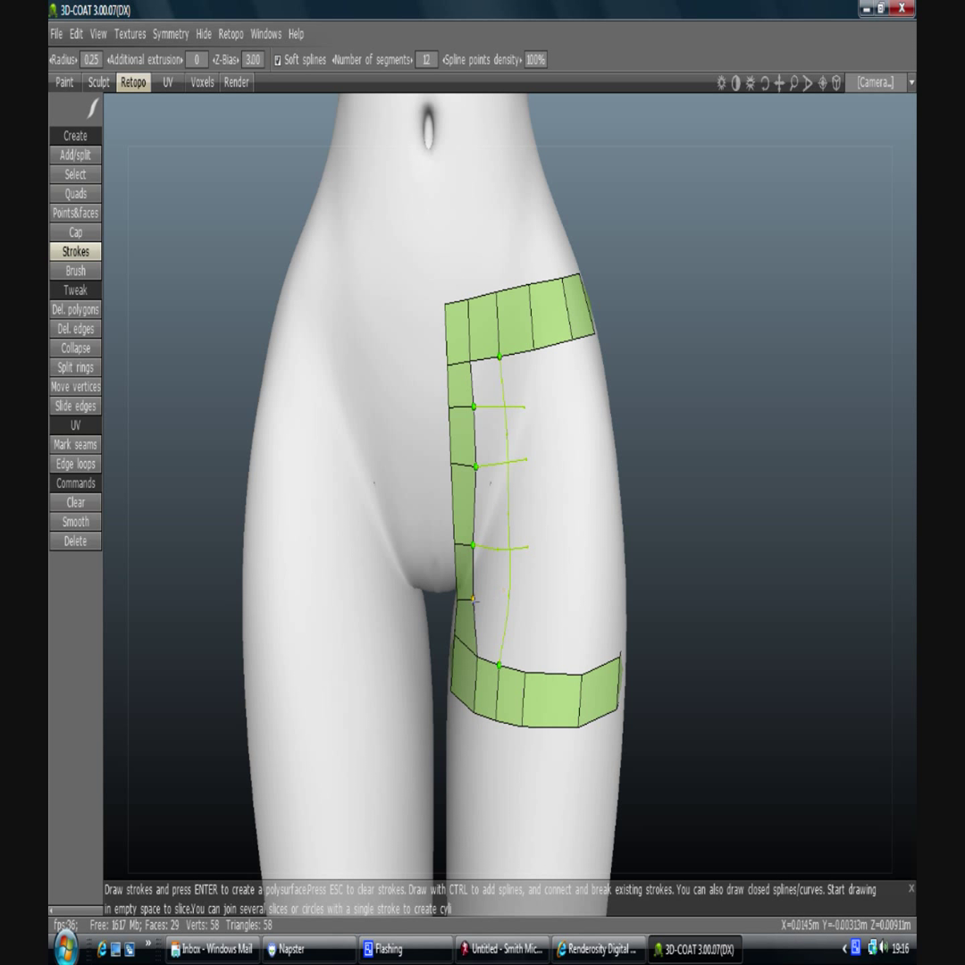
drag(473, 600, 524, 616)
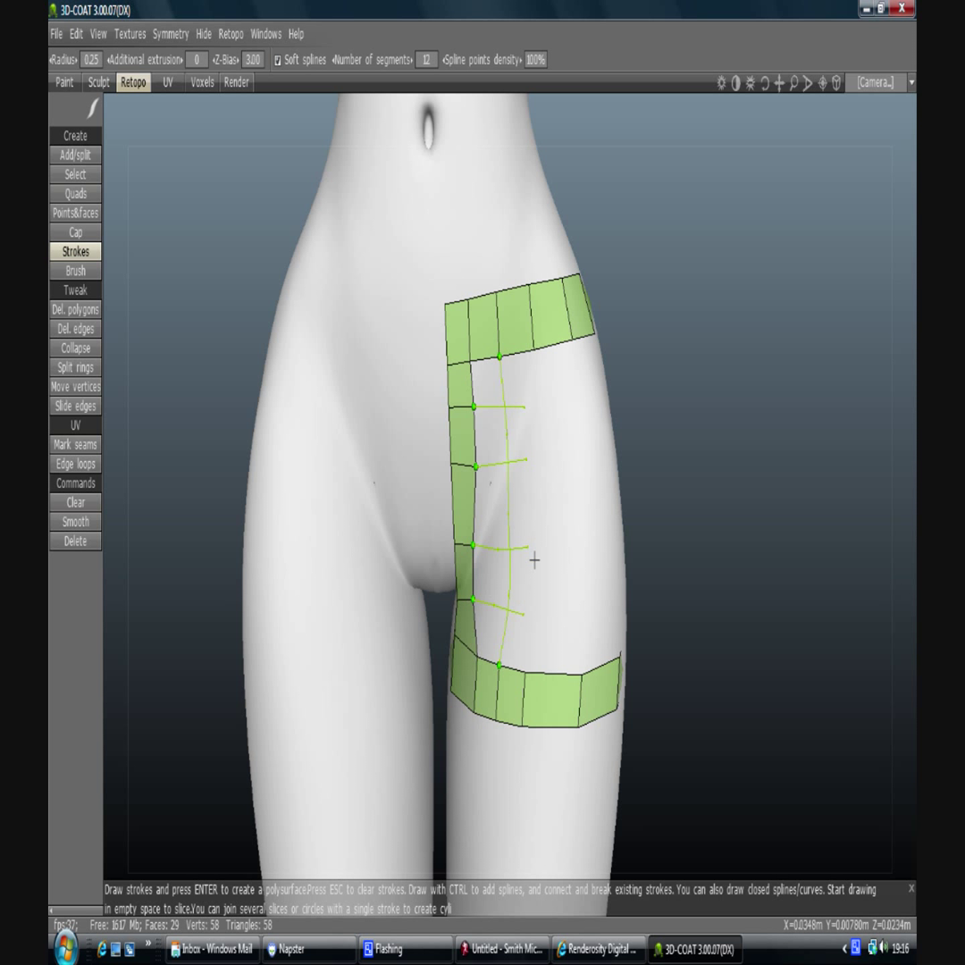
key(Return)
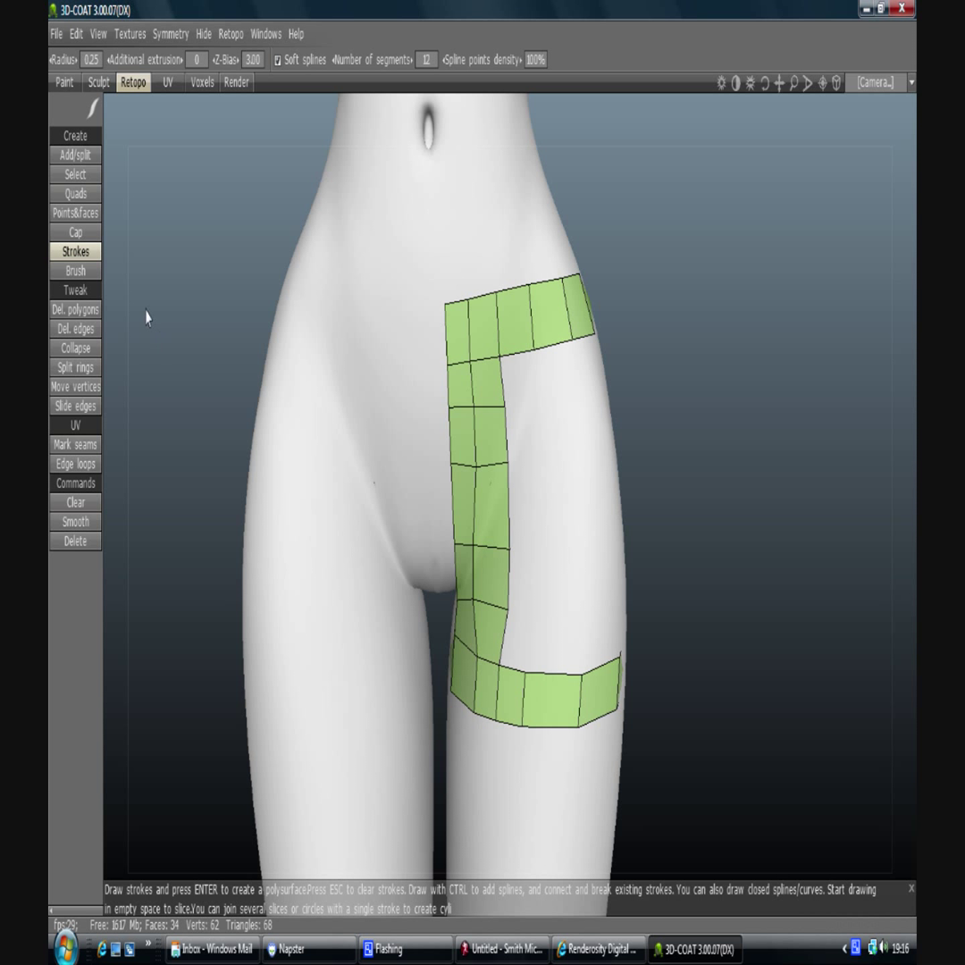
- Move the vertices of the two front strips near the groin crease to even out their cross edges
click(75, 386)
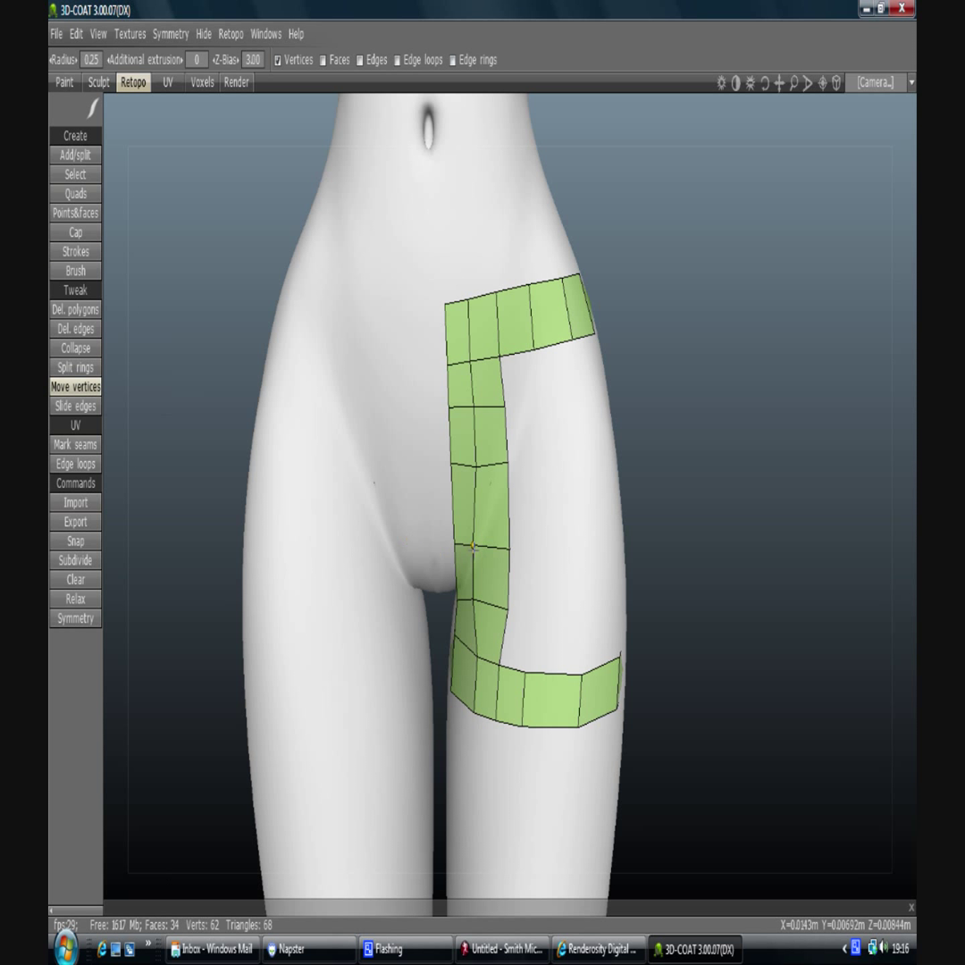
drag(477, 542, 482, 536)
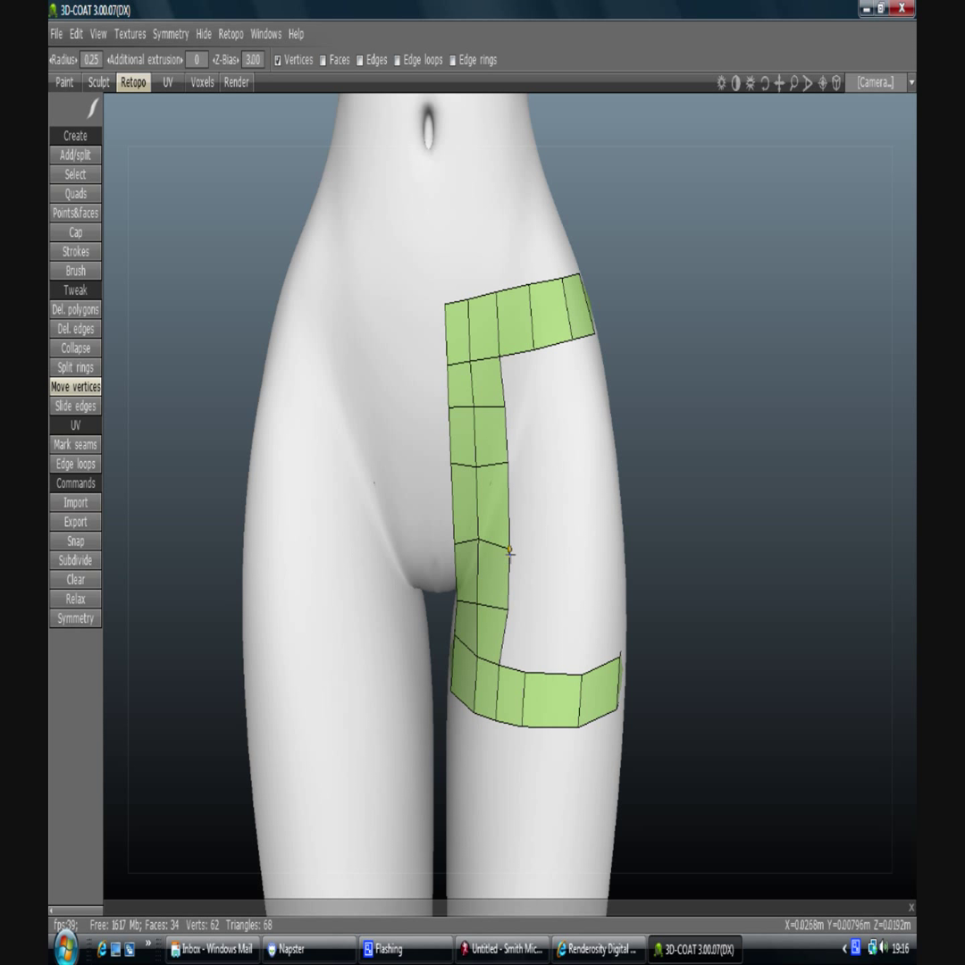
drag(509, 551, 510, 536)
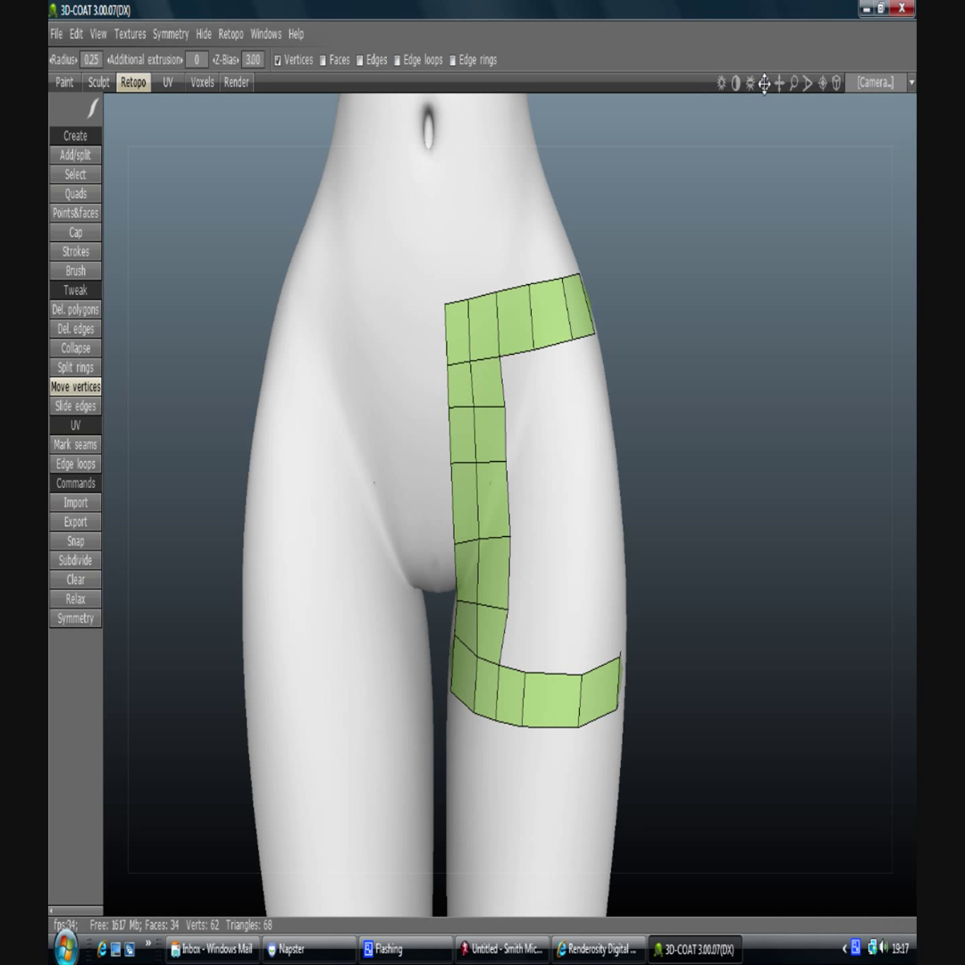
- Split the thigh band's next wide front face and draw two lengthwise strokes from the hip band's vertices to the thigh band
mouse_move(750, 82)
mouse_down()
mouse_move(804, 84)
mouse_move(752, 83)
mouse_move(765, 84)
mouse_up()
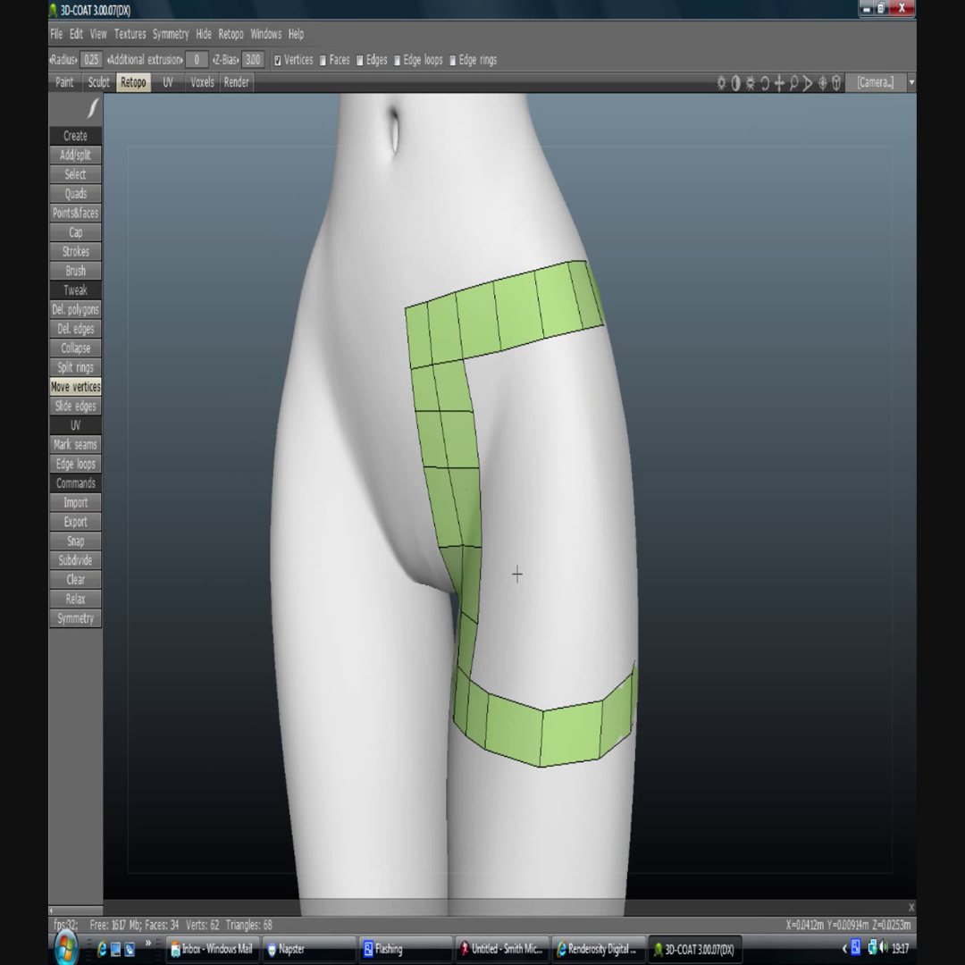
click(75, 367)
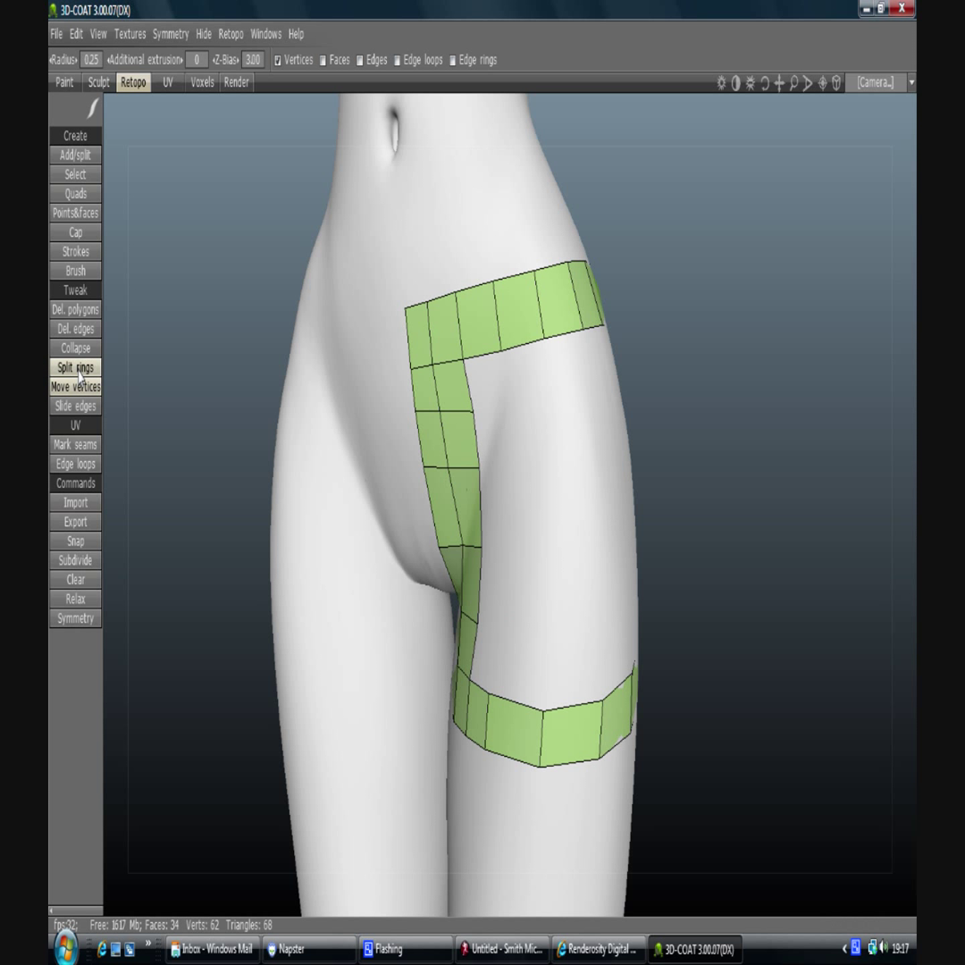
click(514, 740)
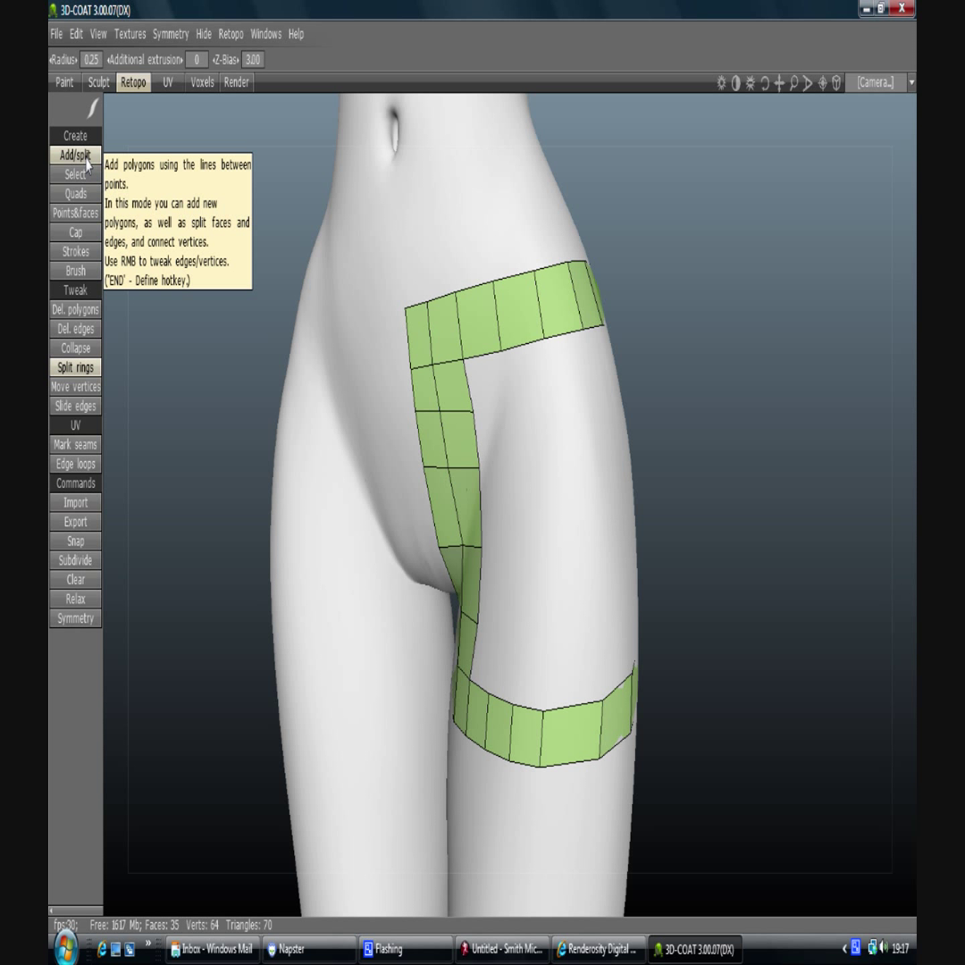
click(75, 251)
mouse_move(502, 351)
mouse_down()
mouse_move(506, 582)
mouse_move(489, 694)
mouse_move(522, 498)
mouse_move(526, 396)
mouse_move(544, 337)
mouse_up()
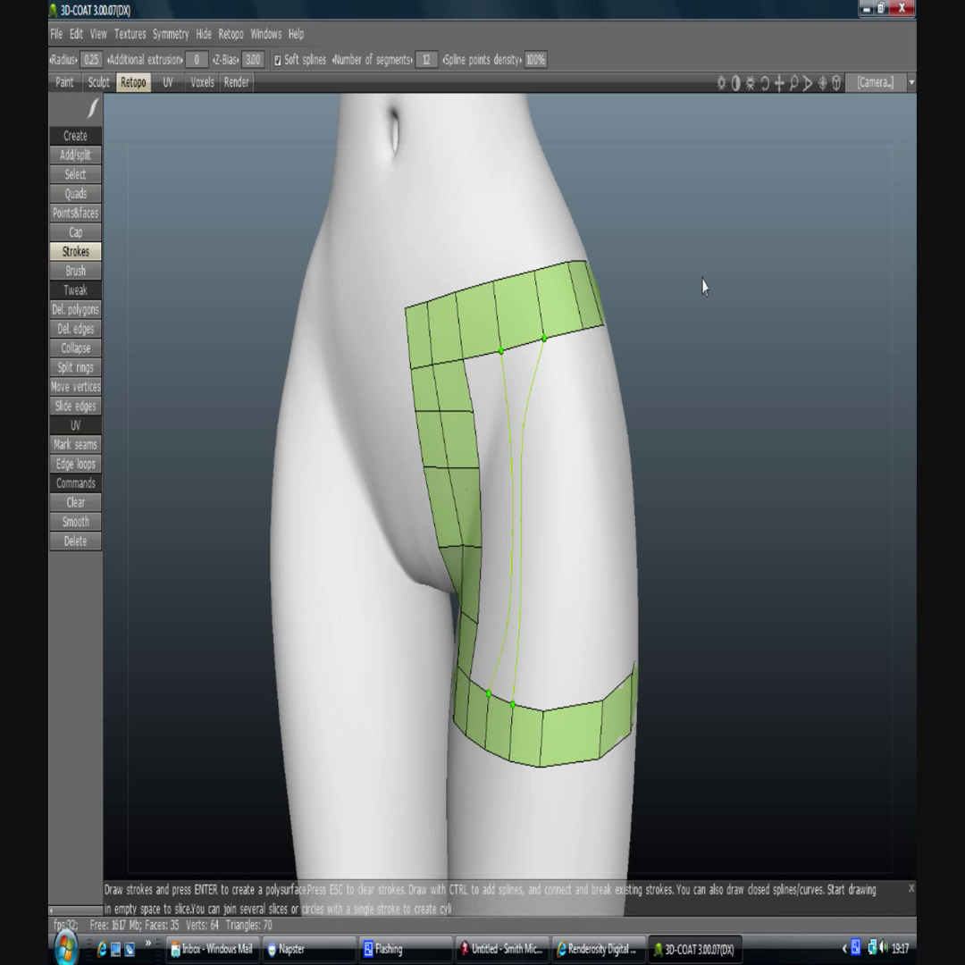
- Reshape the two lengthwise strokes so they run farther apart, and slide the thigh band's front edges to even spacing
drag(767, 84, 767, 83)
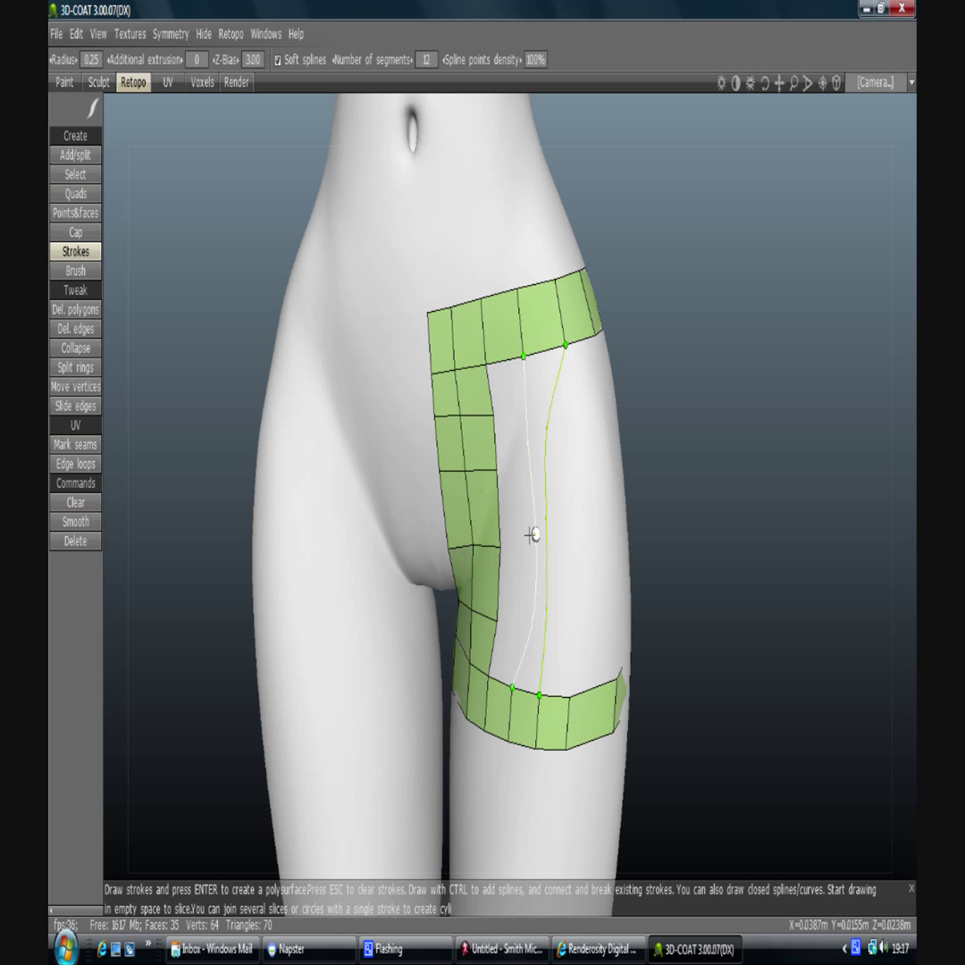
drag(533, 534, 523, 536)
drag(532, 620, 522, 628)
drag(550, 431, 564, 427)
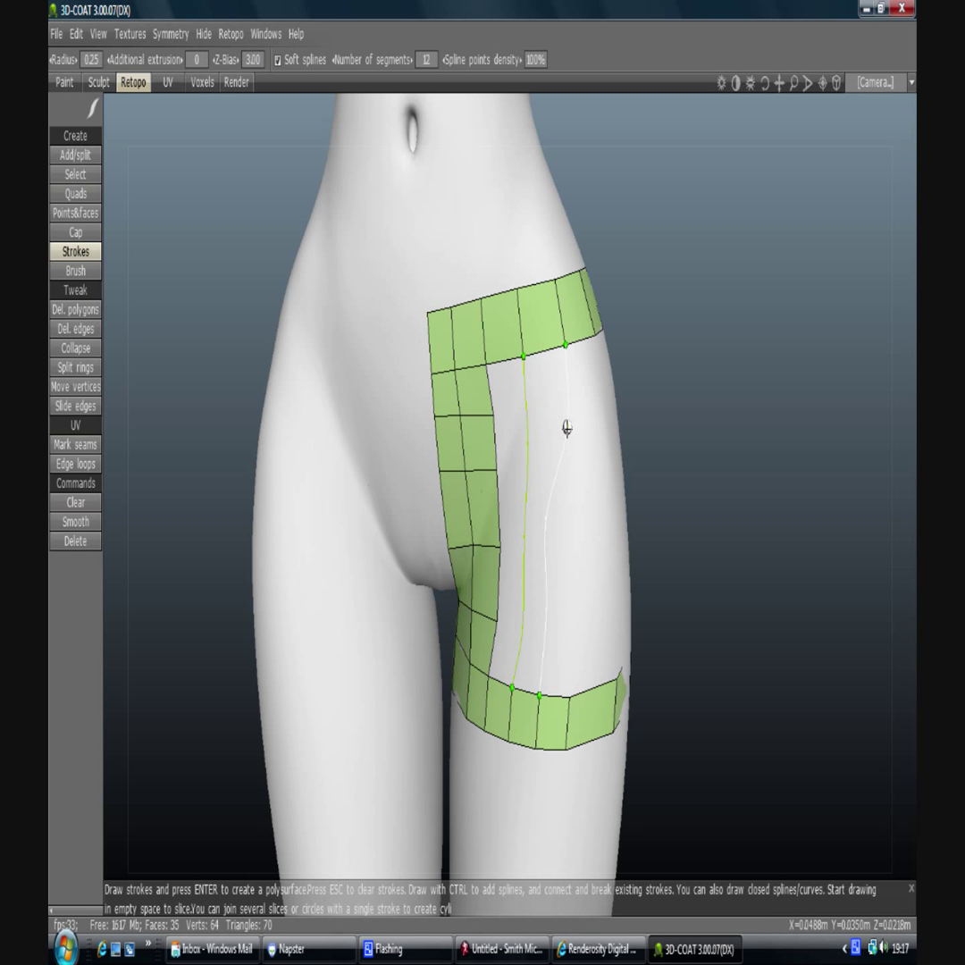
drag(546, 518, 562, 519)
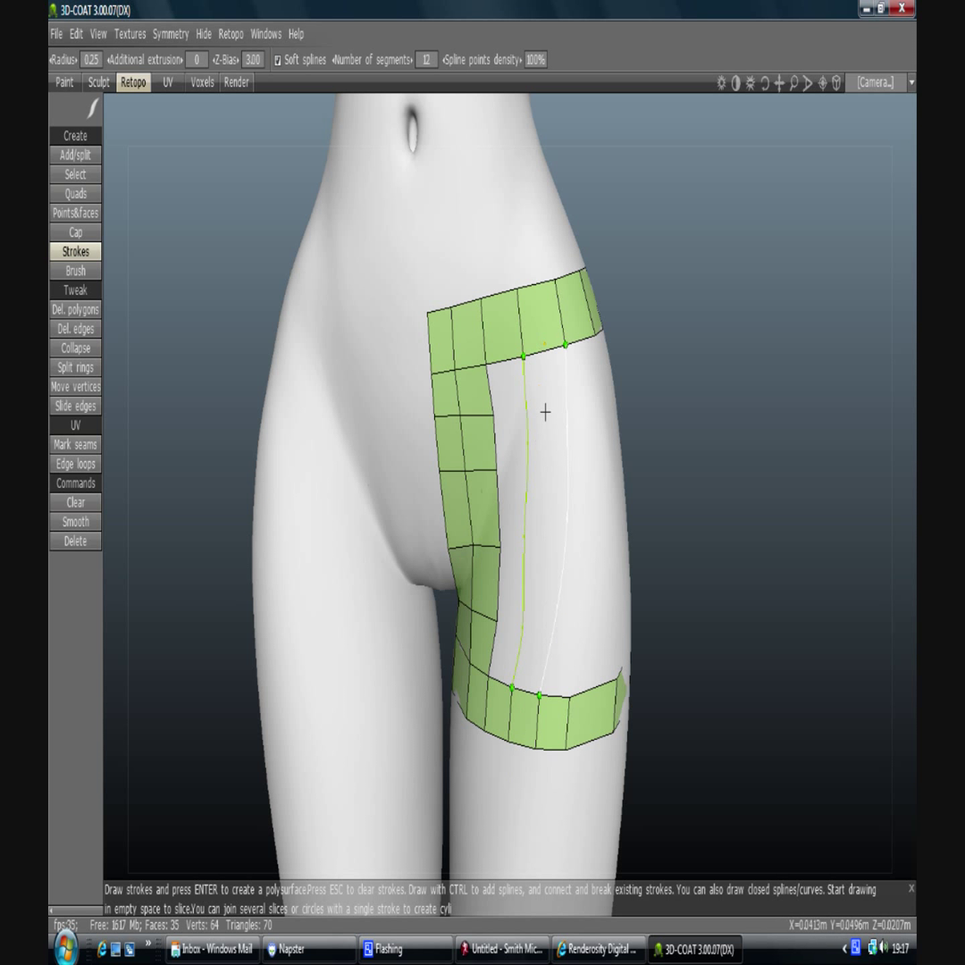
click(76, 405)
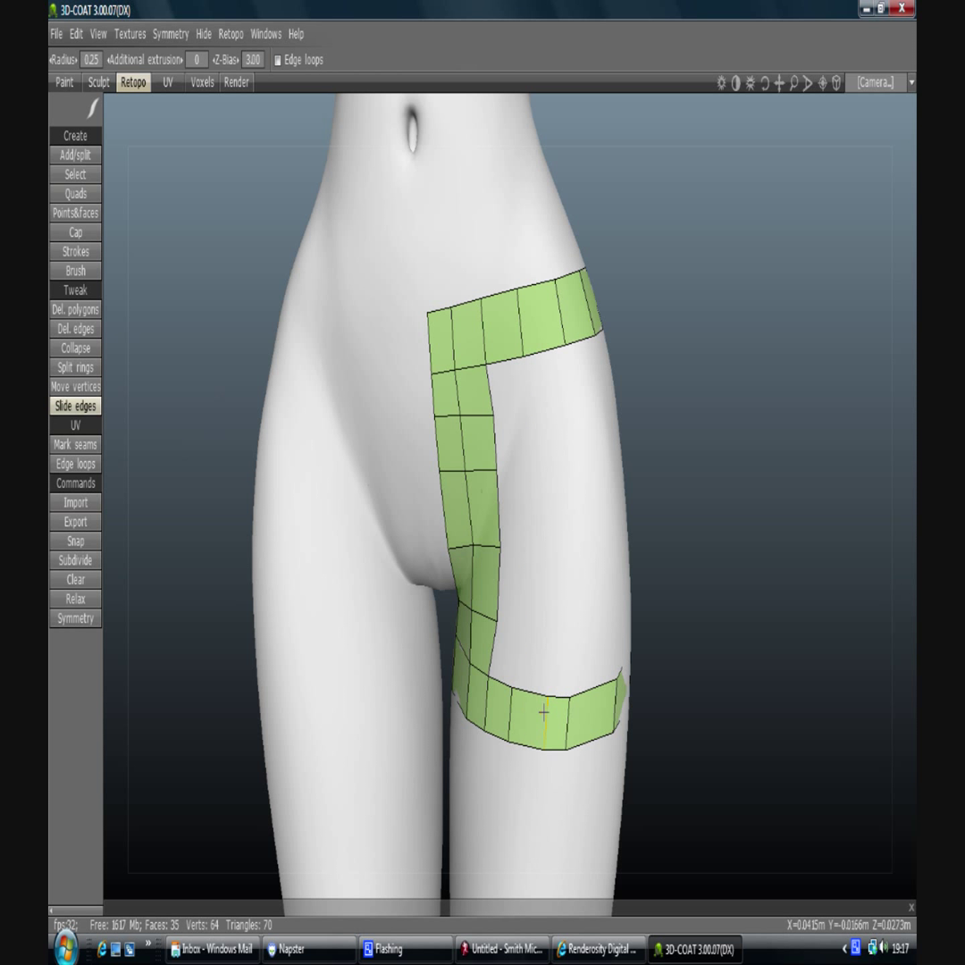
drag(542, 710, 563, 722)
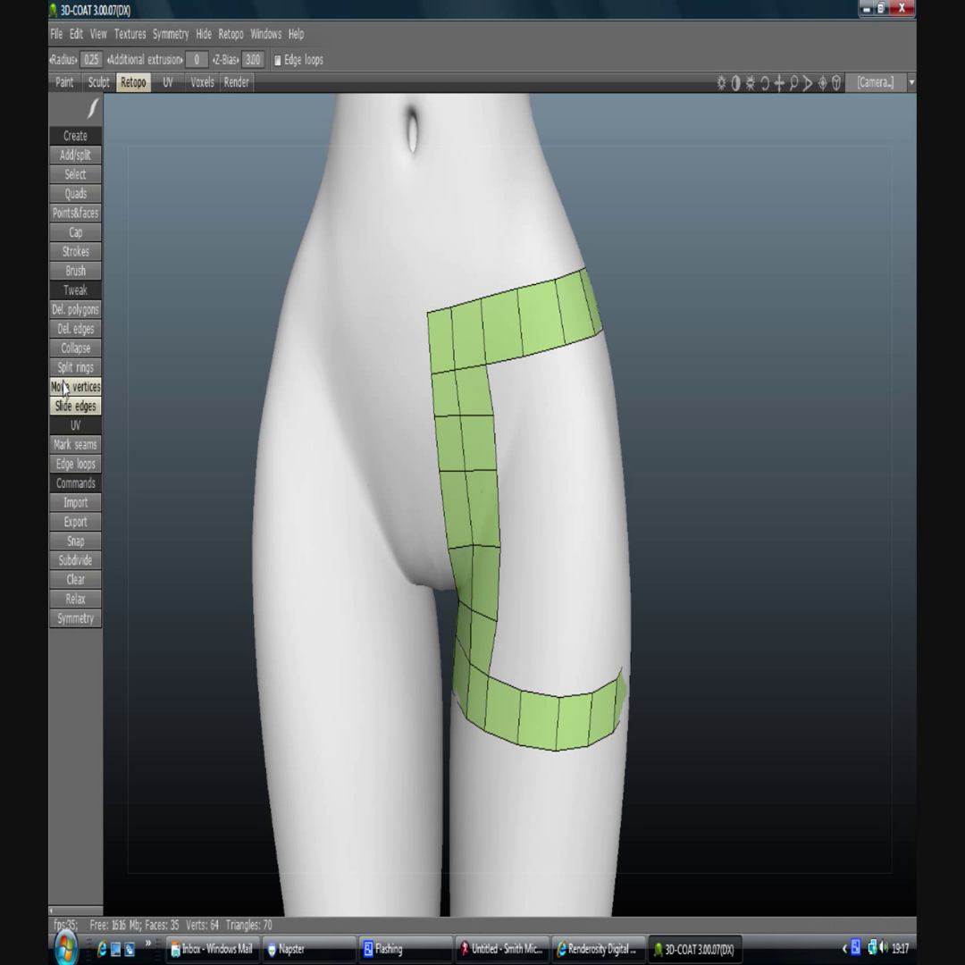
- Draw four cross strokes over the two lengthwise strokes, level with the cross edges of the neighbouring strips
click(78, 251)
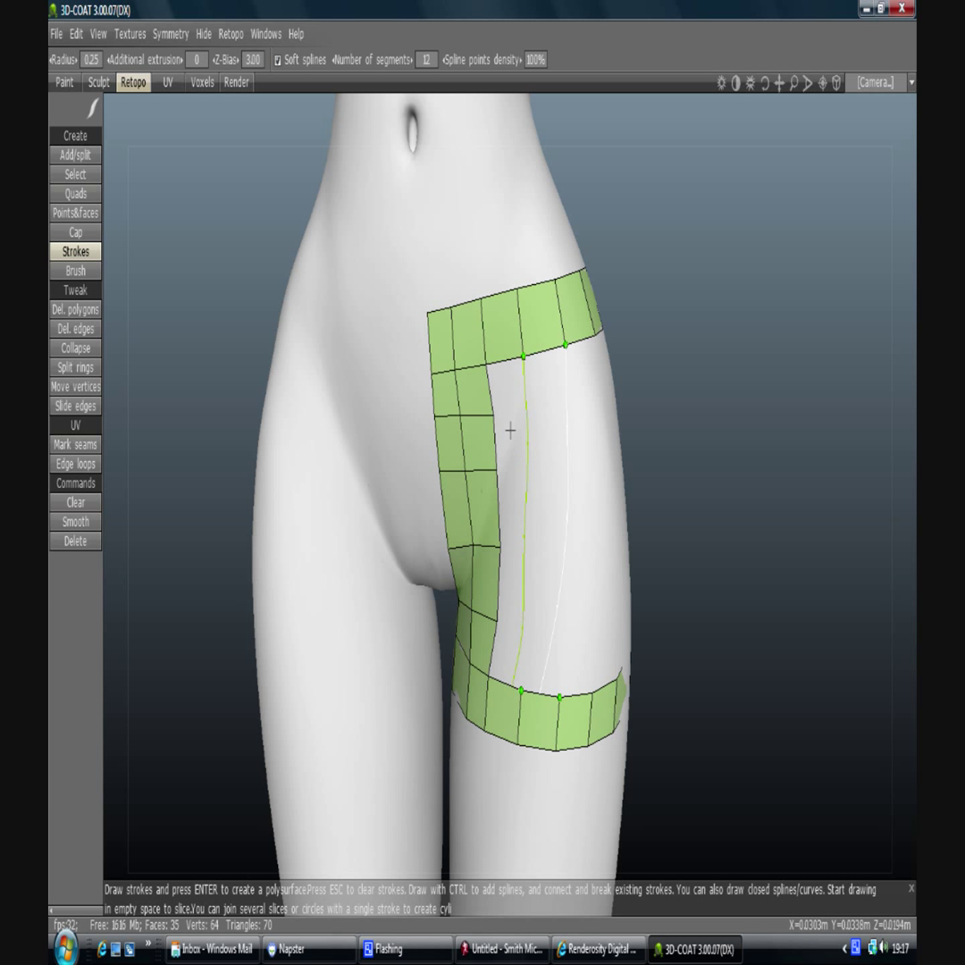
drag(511, 412, 582, 414)
drag(516, 472, 586, 473)
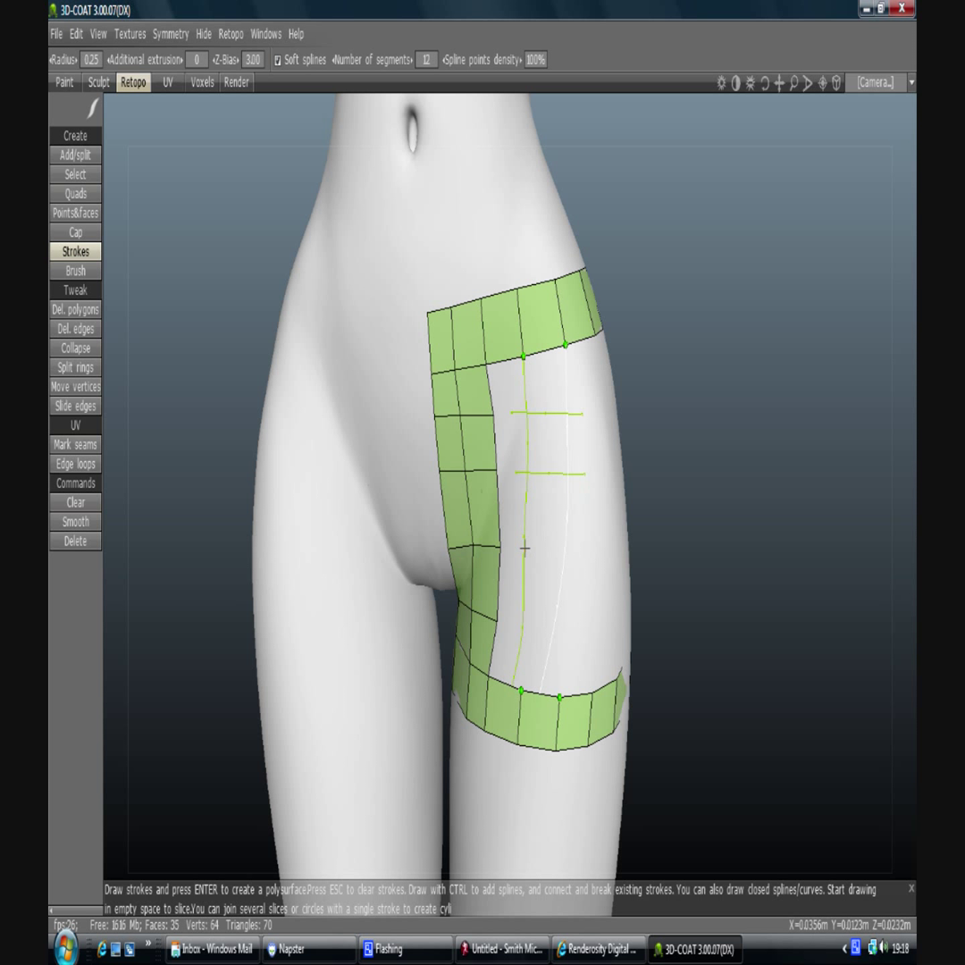
drag(515, 623, 553, 633)
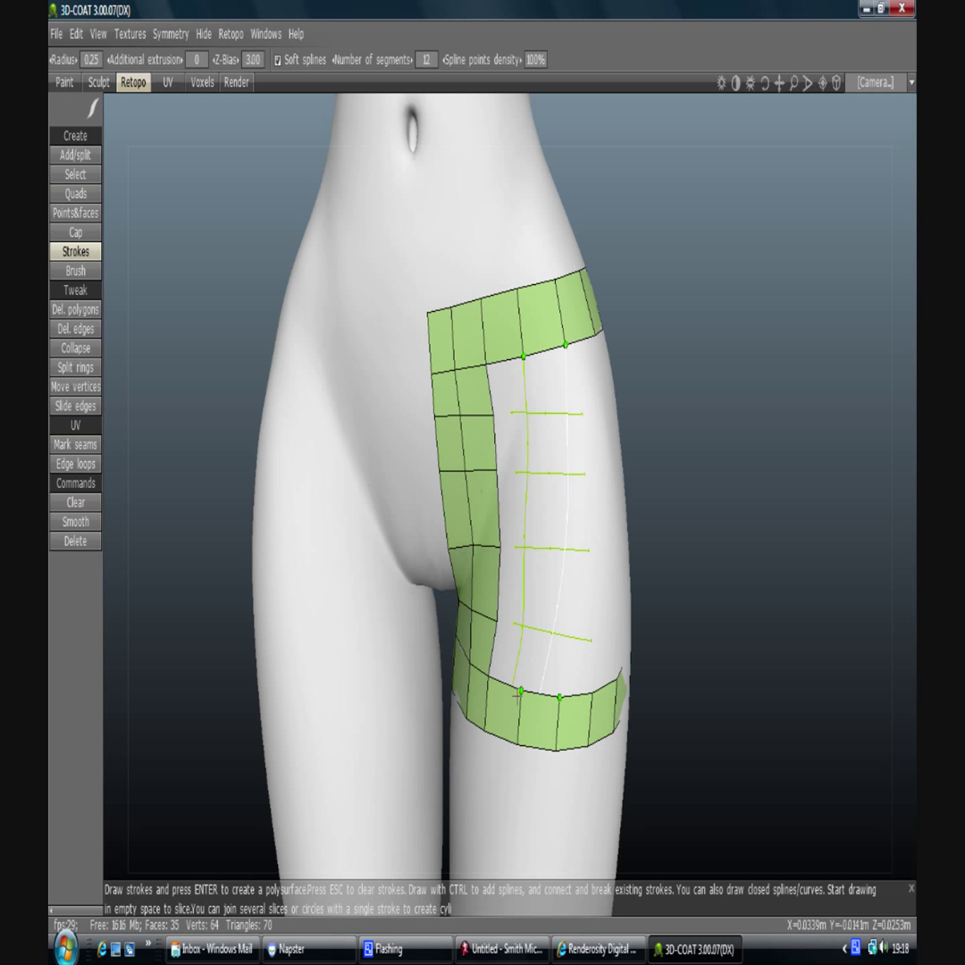
- Reconnect the lengthwise strokes' lower ends to the thigh band's vertices, smooth the outer stroke and create the quad strip
drag(513, 681, 546, 693)
click(559, 694)
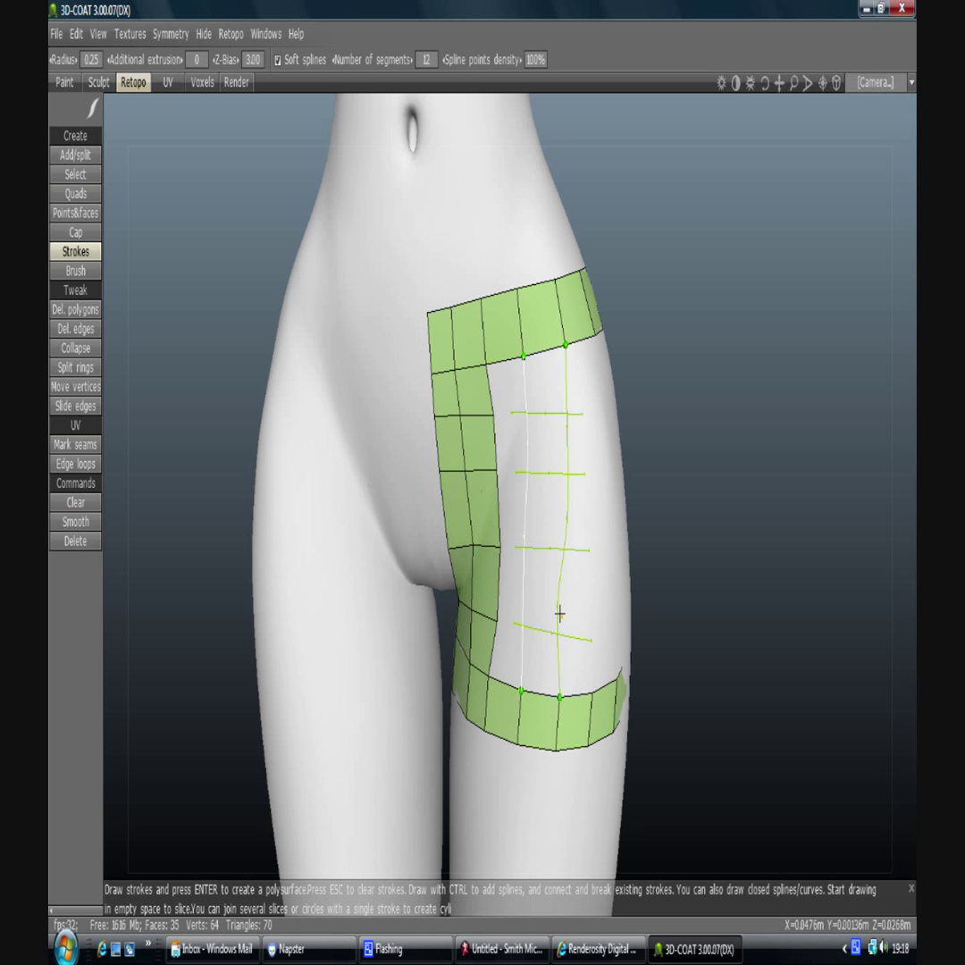
drag(557, 606, 561, 605)
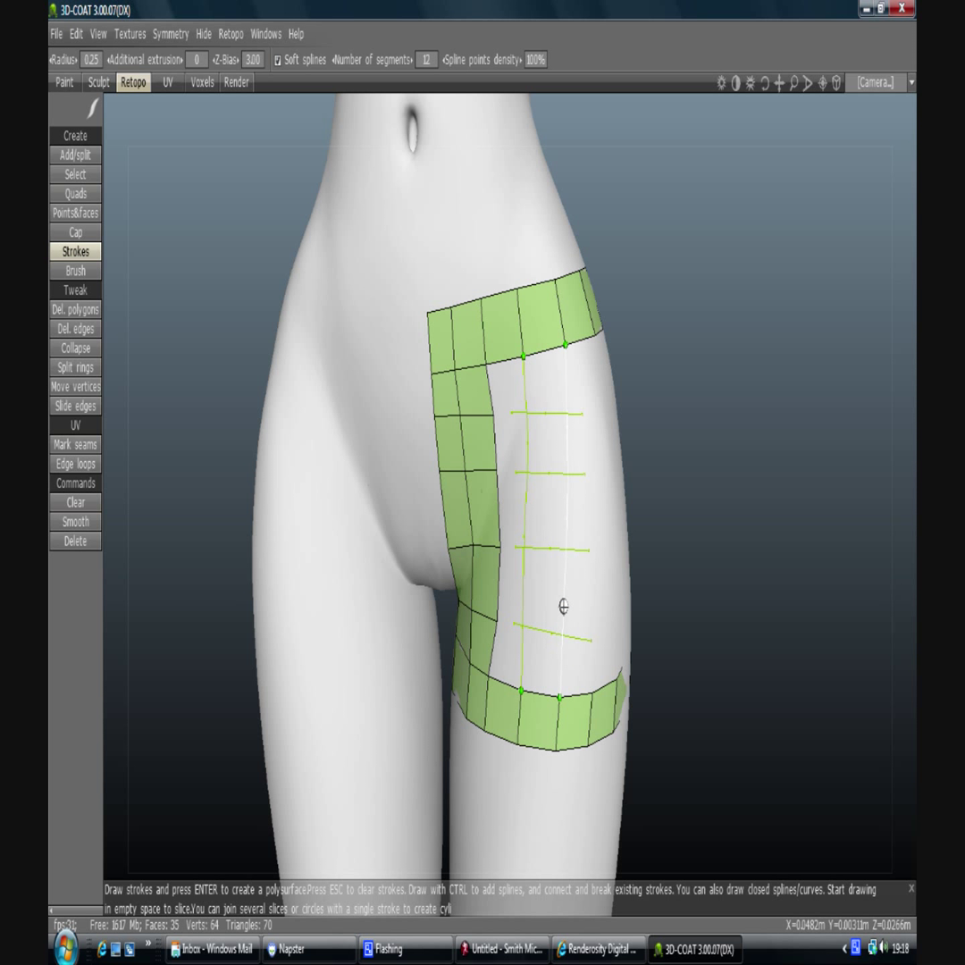
key(Return)
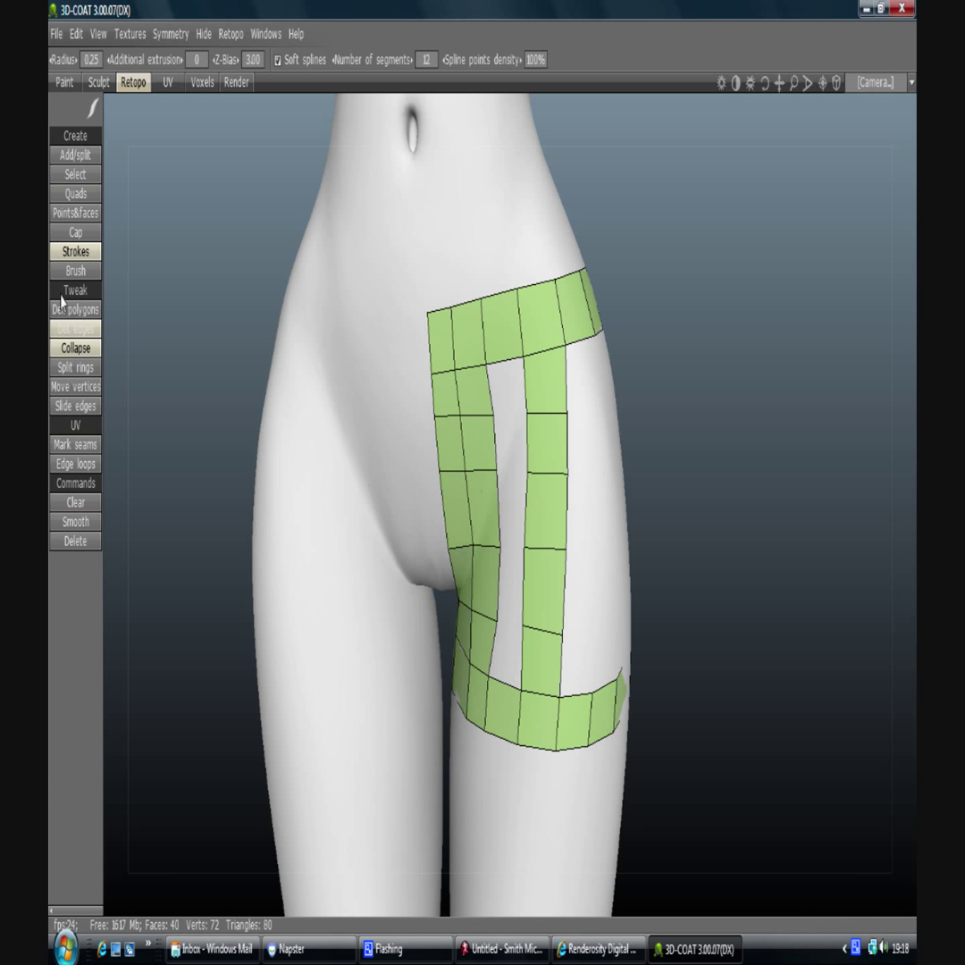
- Fill the gap between the inner strips and the new outer strip with five quad faces using Points&faces
click(74, 218)
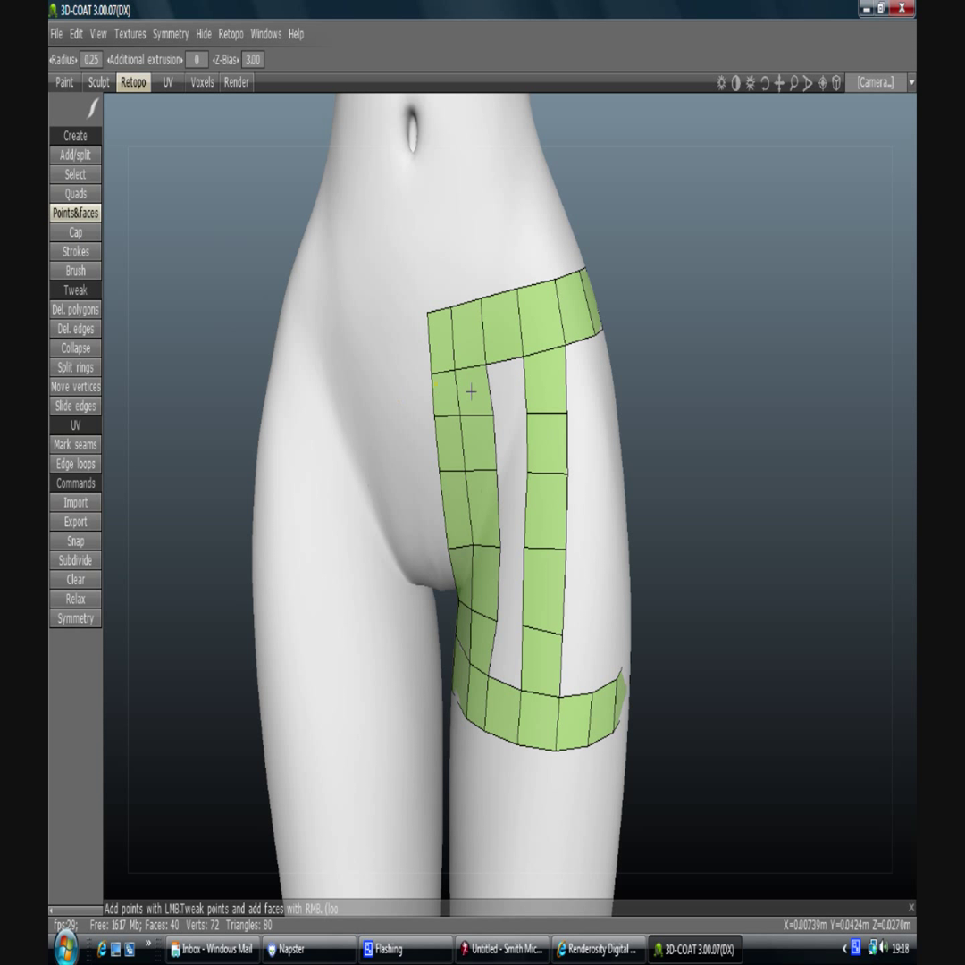
right_click(508, 393)
right_click(508, 450)
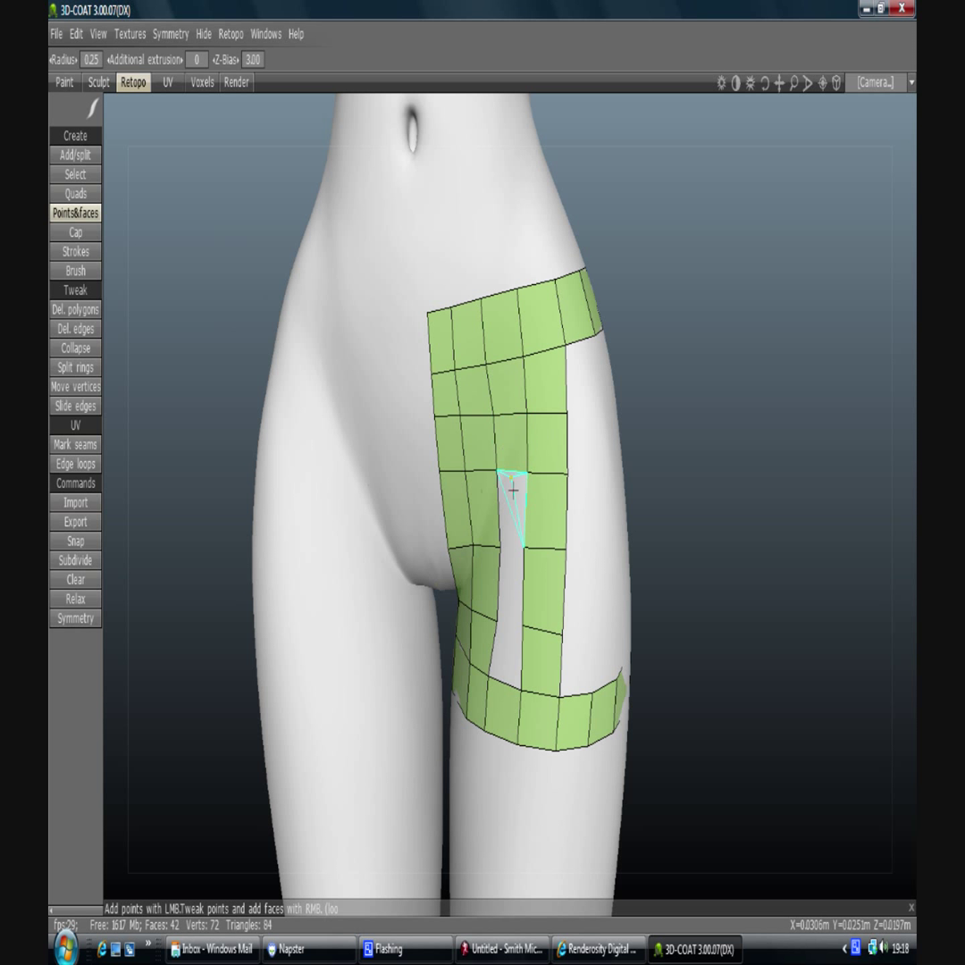
right_click(510, 501)
right_click(511, 579)
right_click(507, 651)
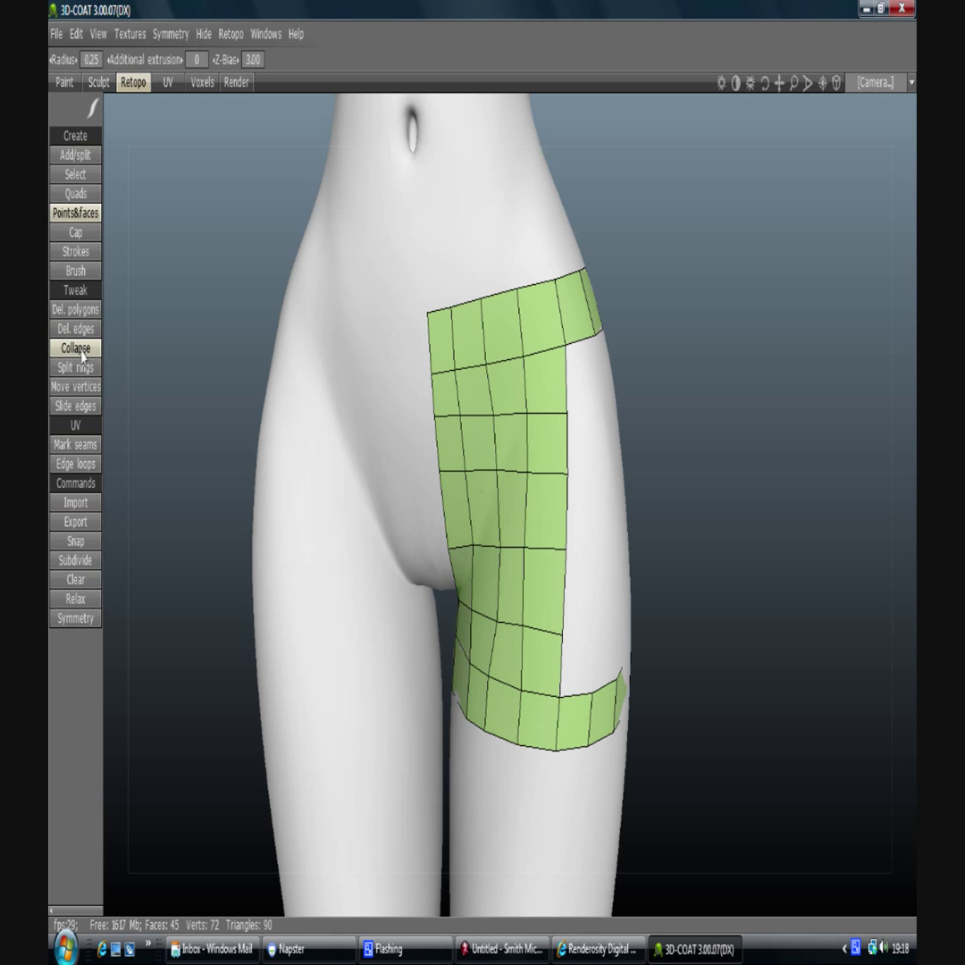
- Adjust the vertices of the filled patch on the front of the thigh with Move vertices
click(75, 386)
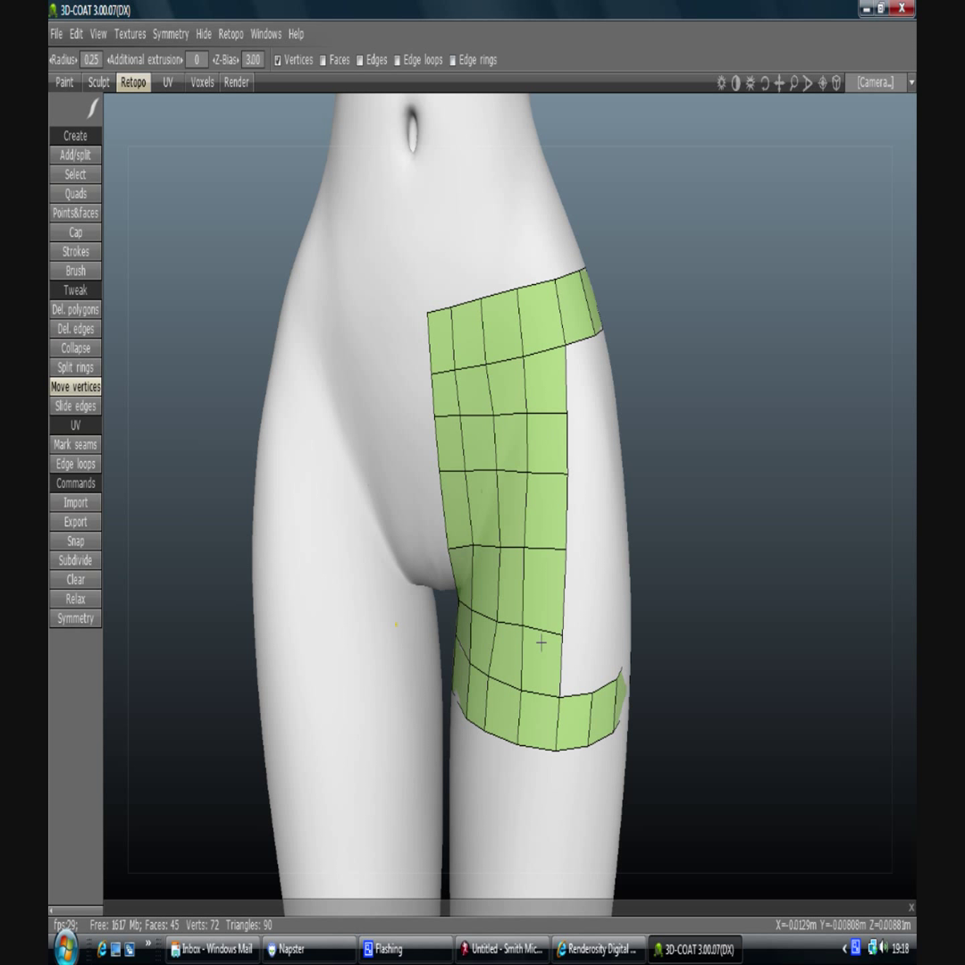